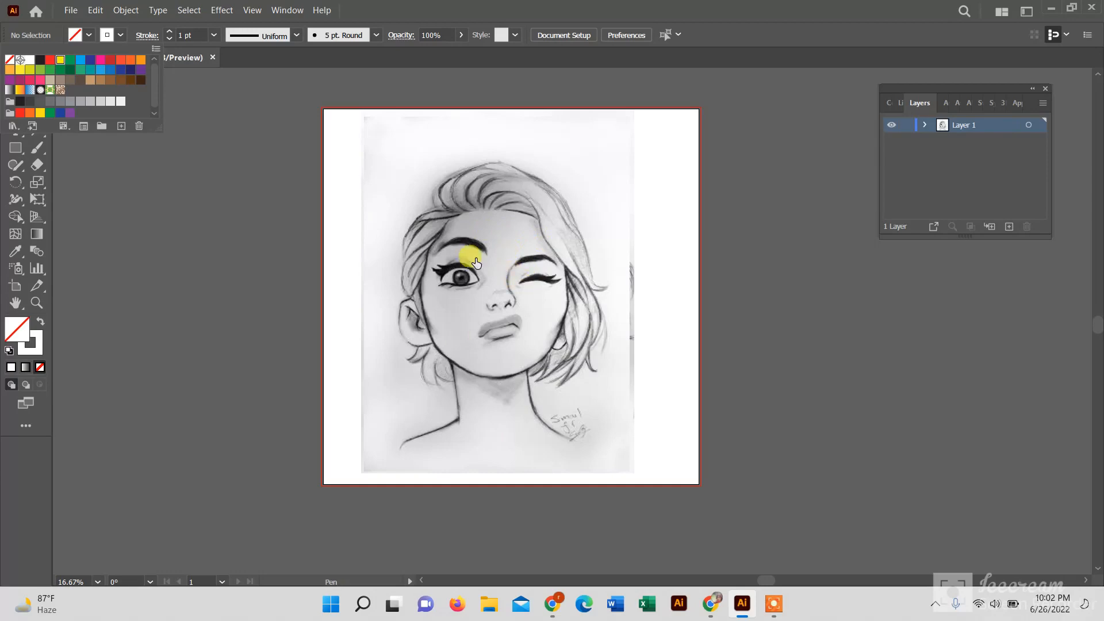
Trace the lower edge of the open eye's upper lash line with the Pen tool, curving from the outer to the inner corner.
{"action": "left_click", "coordinate": [264, 246]}
{"action": "scroll", "coordinate": [457, 288], "scroll_direction": "up", "scroll_amount": 3}
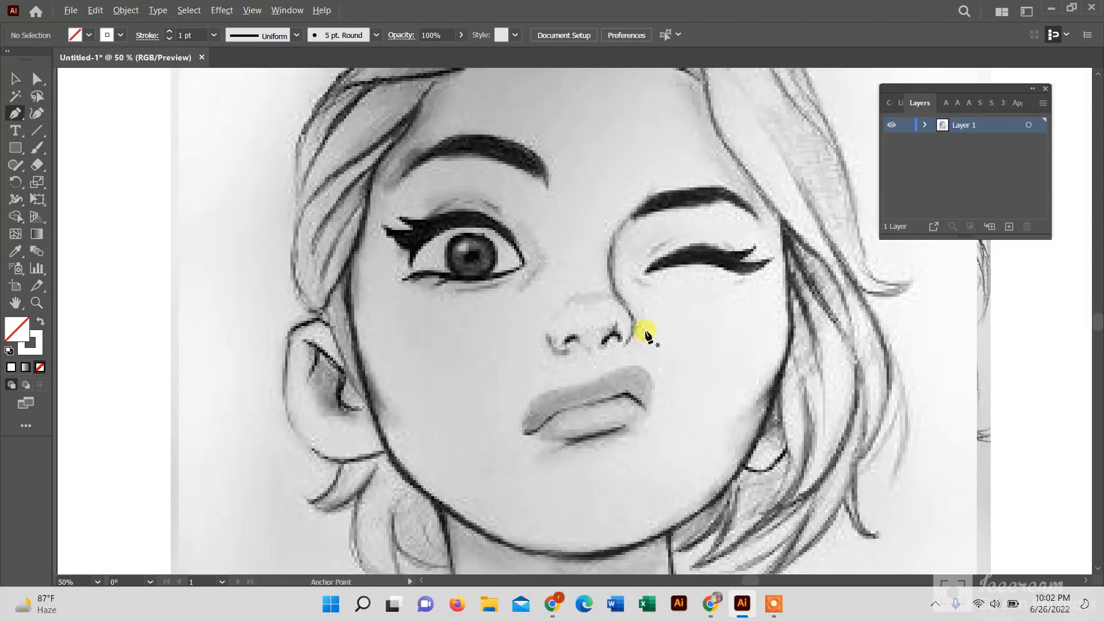
{"action": "left_click_drag", "start_coordinate": [673, 333], "coordinate": [483, 278]}
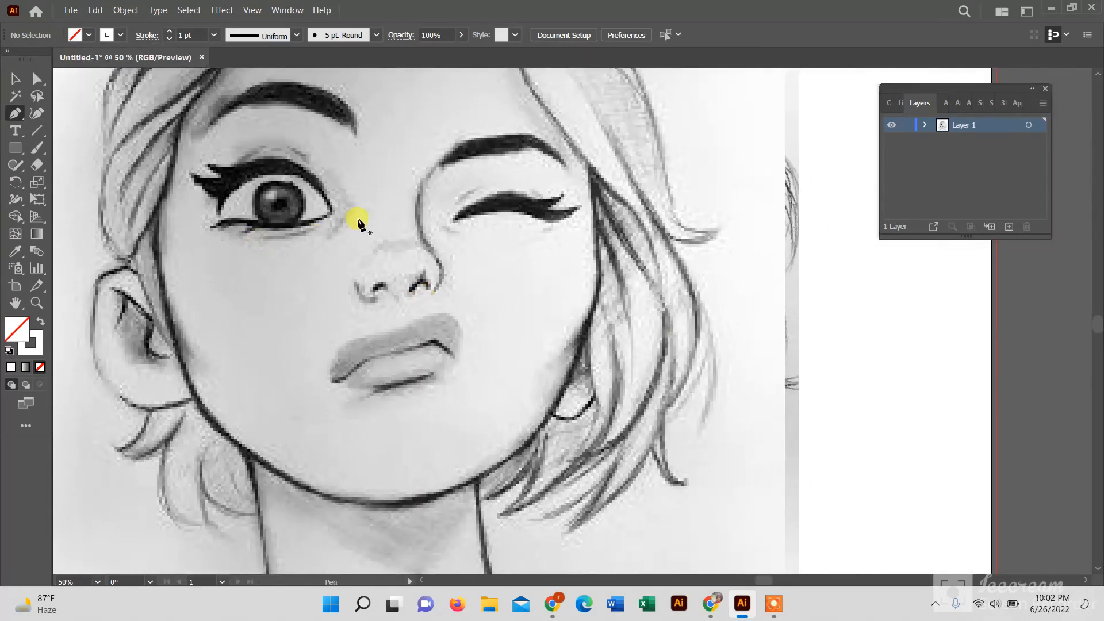
{"action": "scroll", "coordinate": [358, 217], "scroll_direction": "up", "scroll_amount": 3}
{"action": "scroll", "coordinate": [255, 203], "scroll_direction": "down", "scroll_amount": 2}
{"action": "left_click_drag", "start_coordinate": [173, 195], "coordinate": [257, 194]}
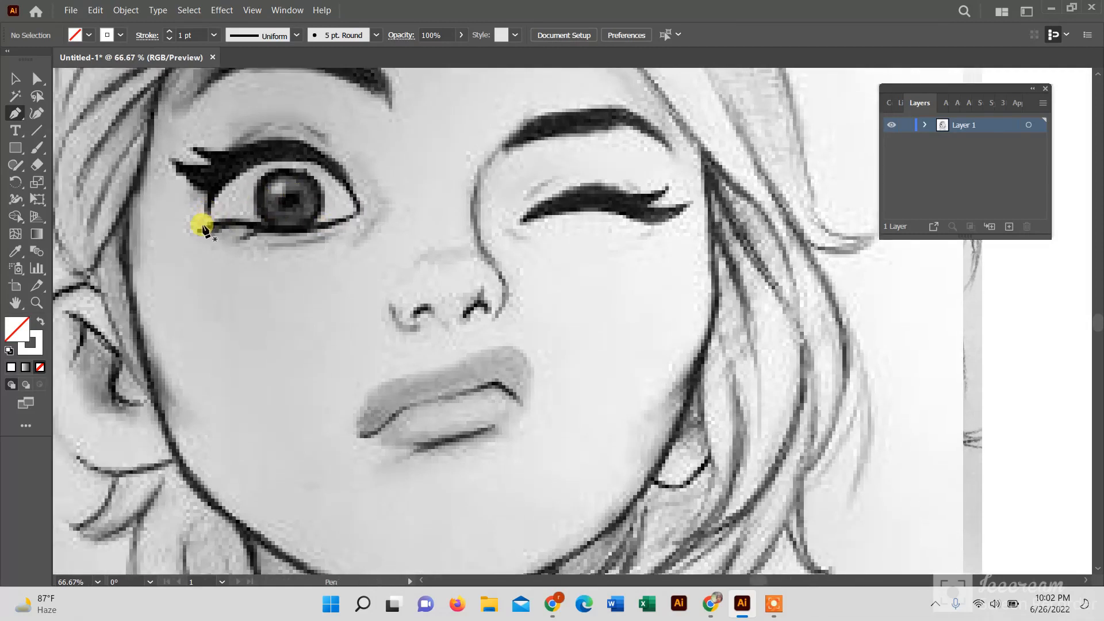
{"action": "left_click", "coordinate": [207, 207]}
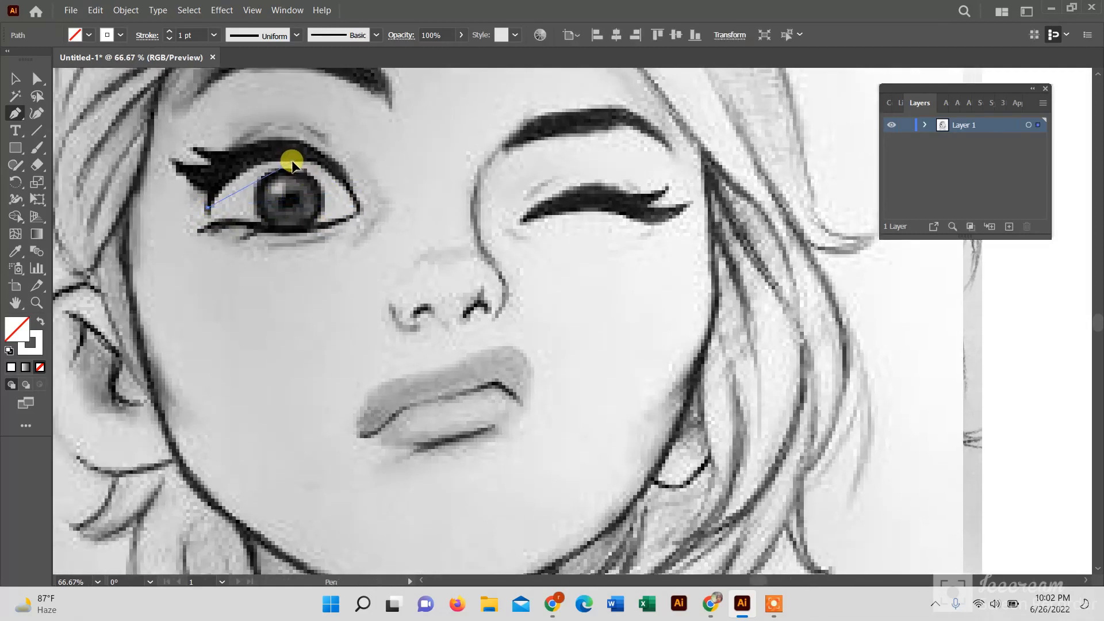
{"action": "left_click_drag", "start_coordinate": [292, 164], "coordinate": [352, 168]}
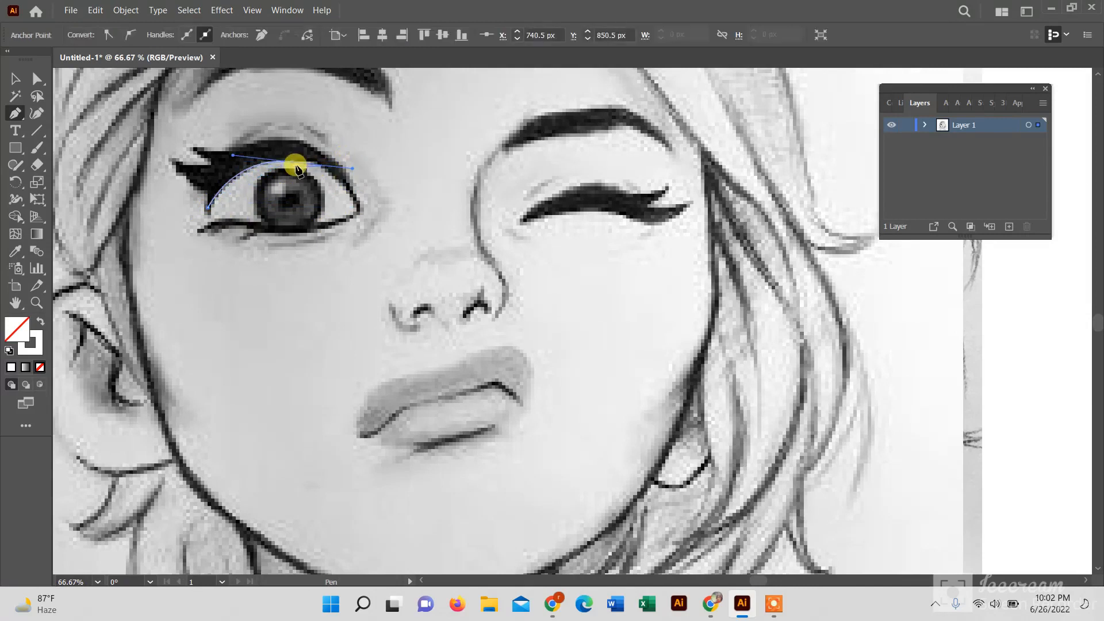
{"action": "left_click", "coordinate": [292, 164]}
{"action": "left_click_drag", "start_coordinate": [354, 209], "coordinate": [353, 226]}
{"action": "mouse_move", "coordinate": [367, 270]}
{"action": "left_mouse_down"}
{"action": "mouse_move", "coordinate": [379, 270]}
{"action": "mouse_move", "coordinate": [369, 260]}
{"action": "left_mouse_up"}
{"action": "left_click", "coordinate": [354, 211]}
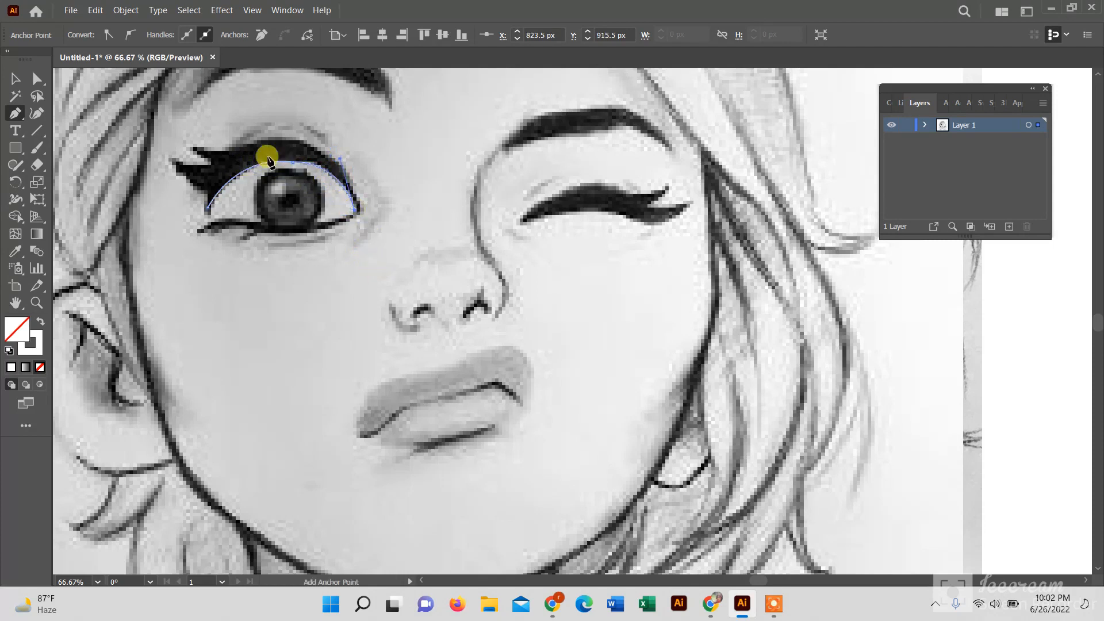
Continue the path along the upper edge of the open eye's lash line, around both pointed lash tips, and close the shape.
{"action": "left_click_drag", "start_coordinate": [254, 143], "coordinate": [148, 164]}
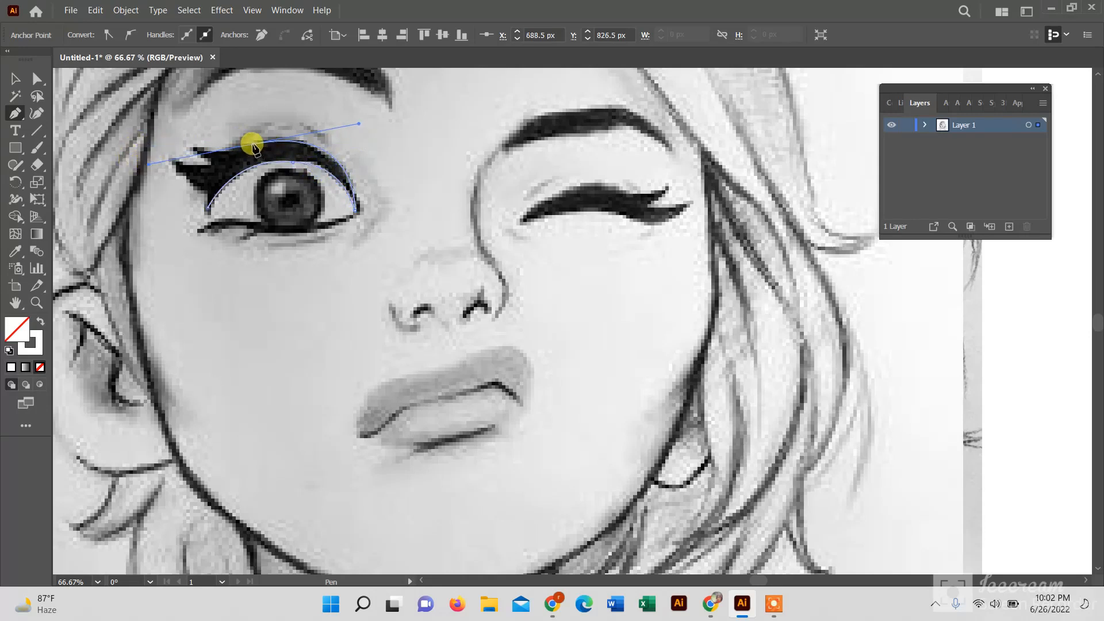
{"action": "left_click", "coordinate": [226, 148]}
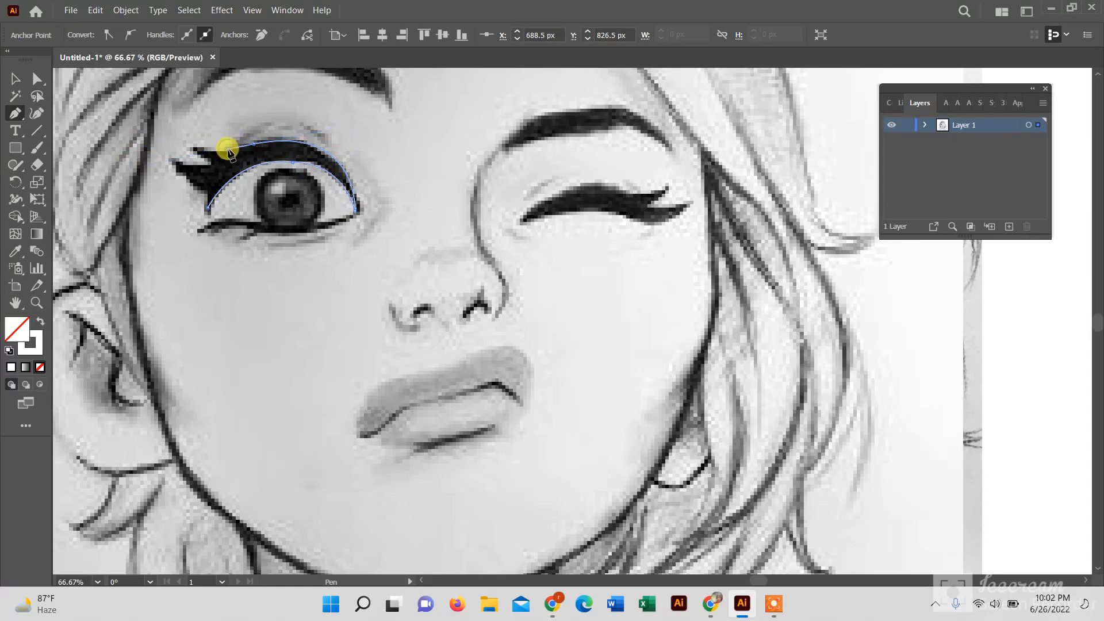
{"action": "left_click", "coordinate": [191, 147]}
{"action": "left_click", "coordinate": [212, 165]}
{"action": "left_click", "coordinate": [174, 163]}
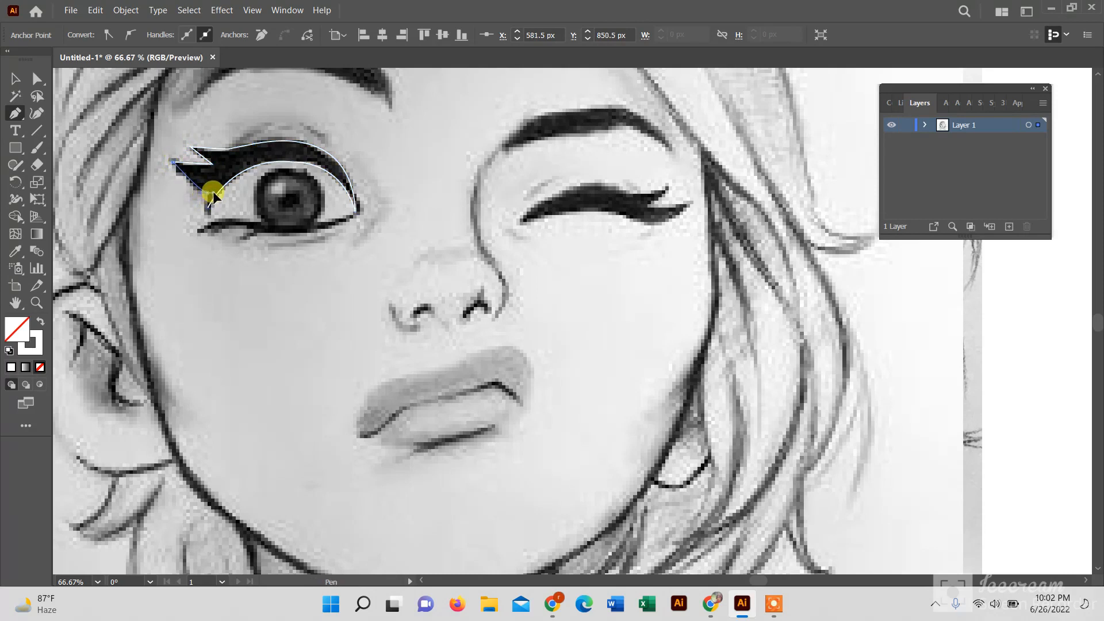
{"action": "left_click", "coordinate": [206, 192]}
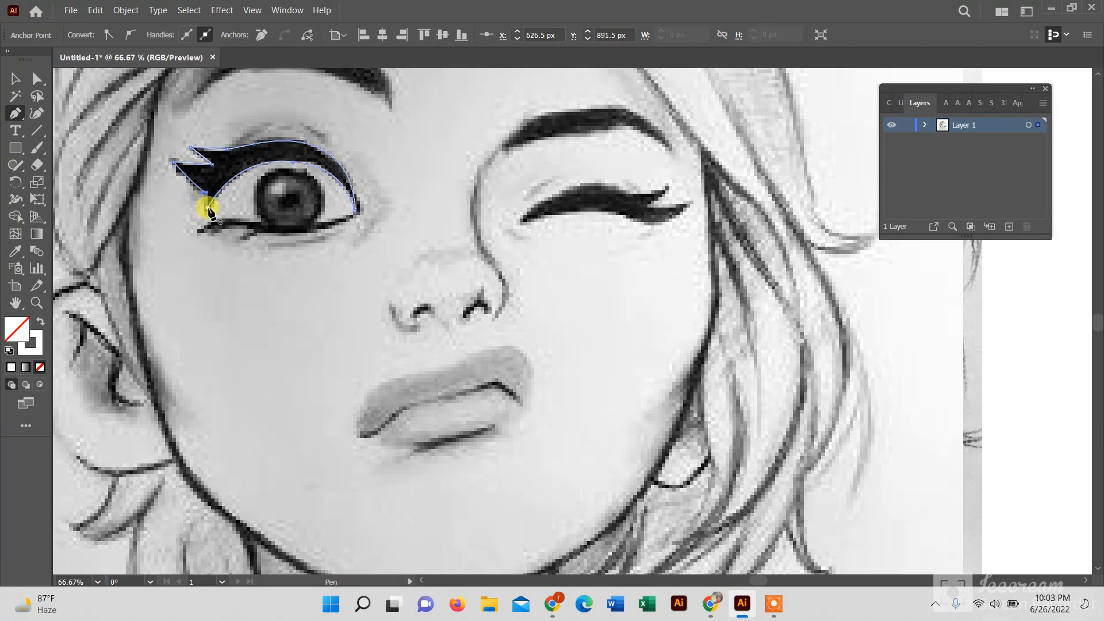
{"action": "left_click", "coordinate": [208, 208]}
Trace the open eye's thin lower lash line as a closed curved shape from the outer corner to the inner corner and back.
{"action": "scroll", "coordinate": [282, 258], "scroll_direction": "down", "scroll_amount": 1}
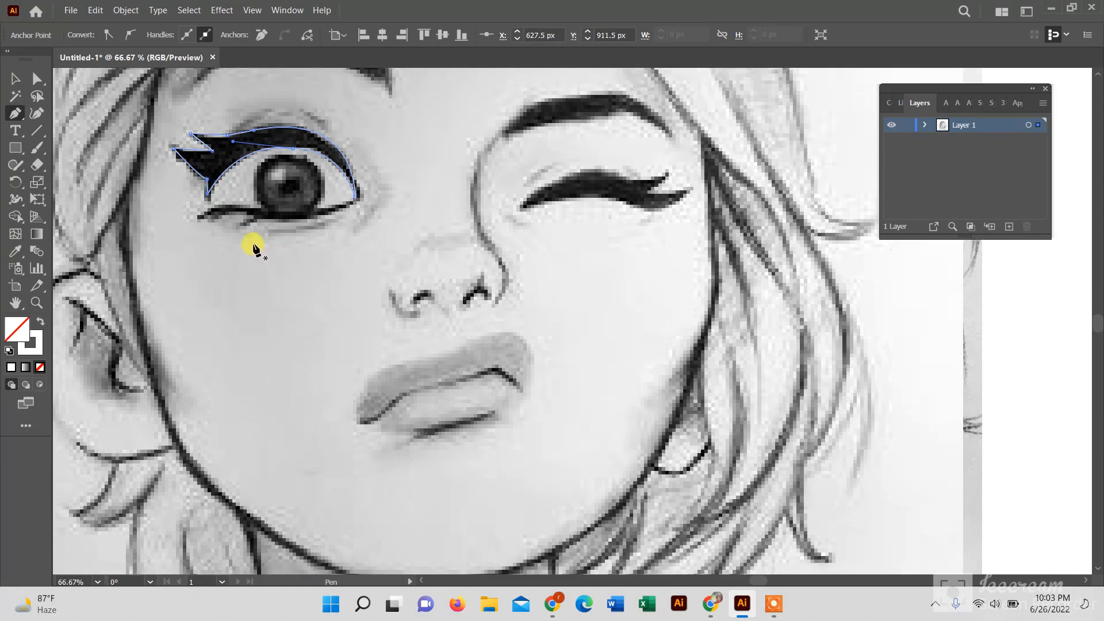
{"action": "scroll", "coordinate": [253, 247], "scroll_direction": "up", "scroll_amount": 3}
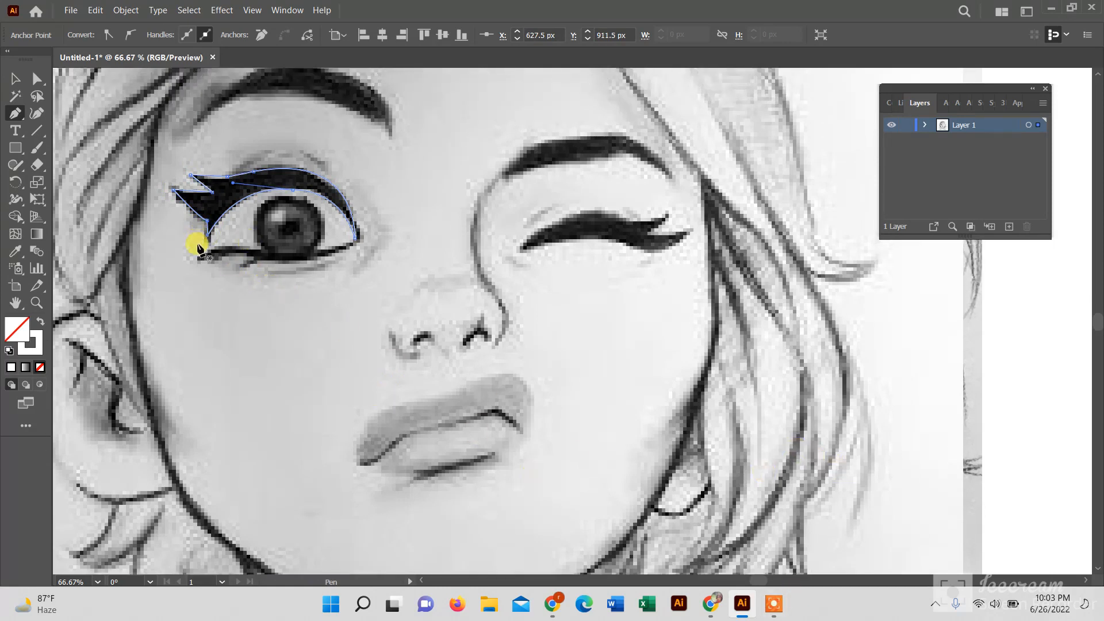
{"action": "left_click_drag", "start_coordinate": [198, 261], "coordinate": [219, 249]}
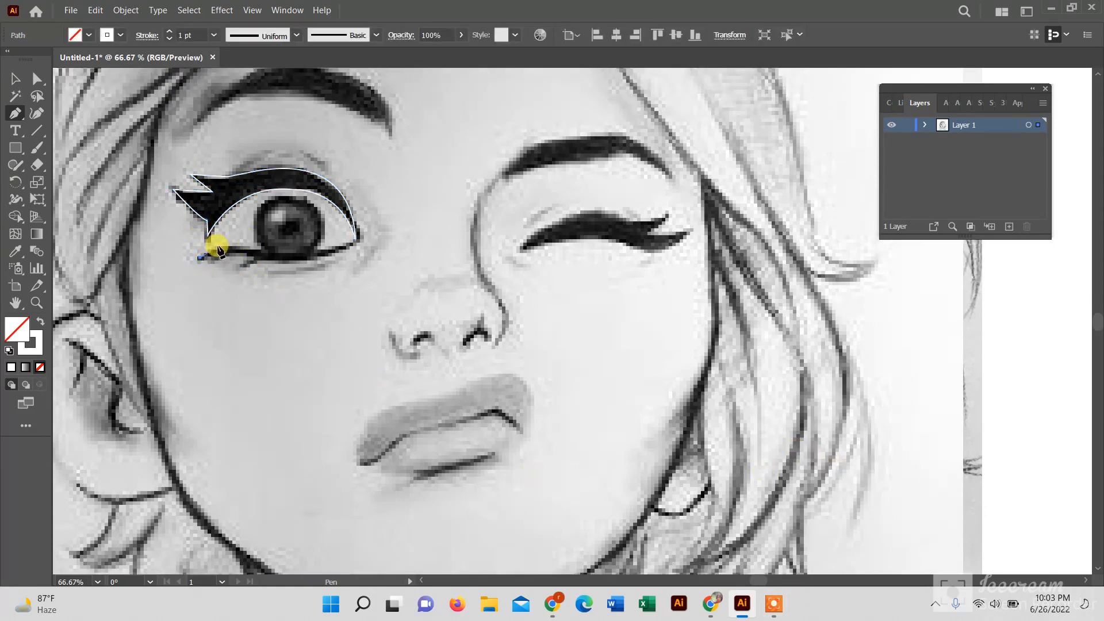
{"action": "left_click", "coordinate": [352, 238]}
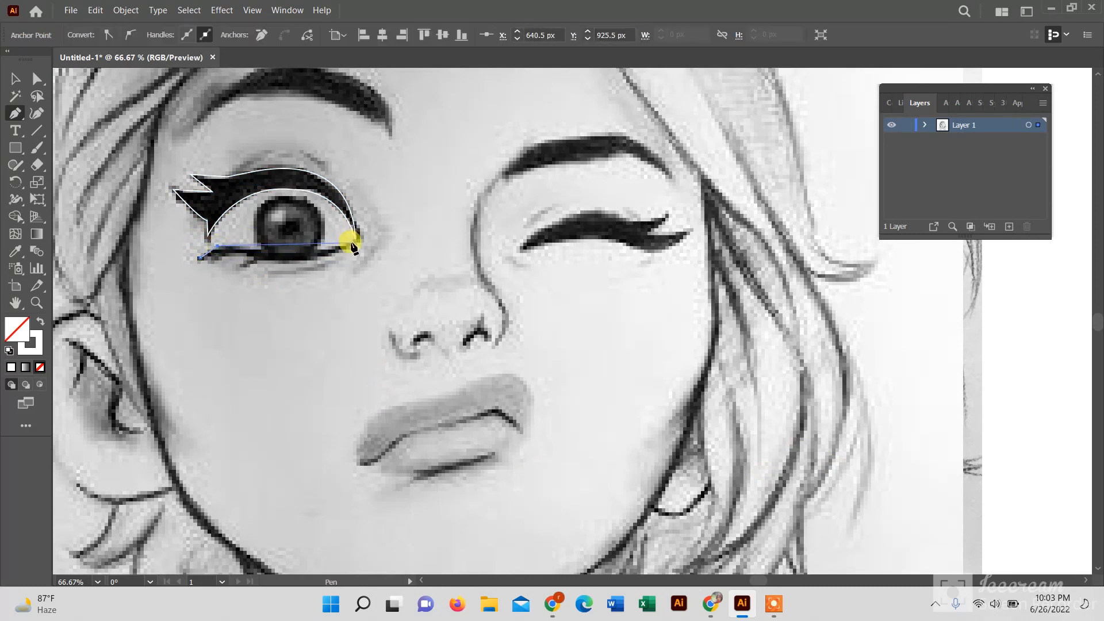
{"action": "left_click_drag", "start_coordinate": [356, 240], "coordinate": [408, 218]}
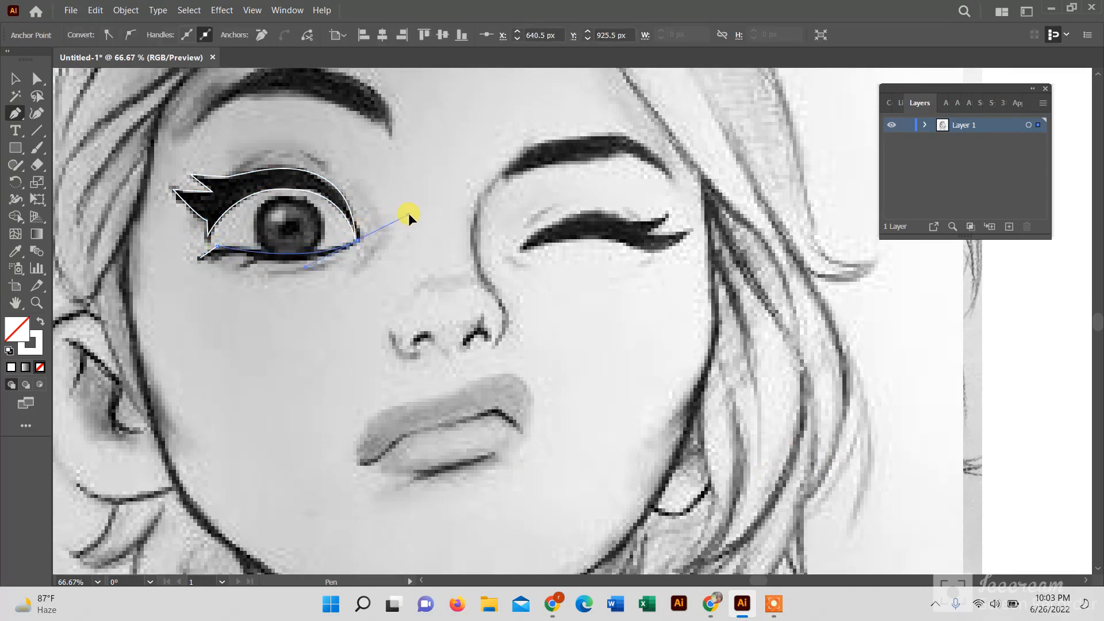
{"action": "left_click", "coordinate": [357, 240]}
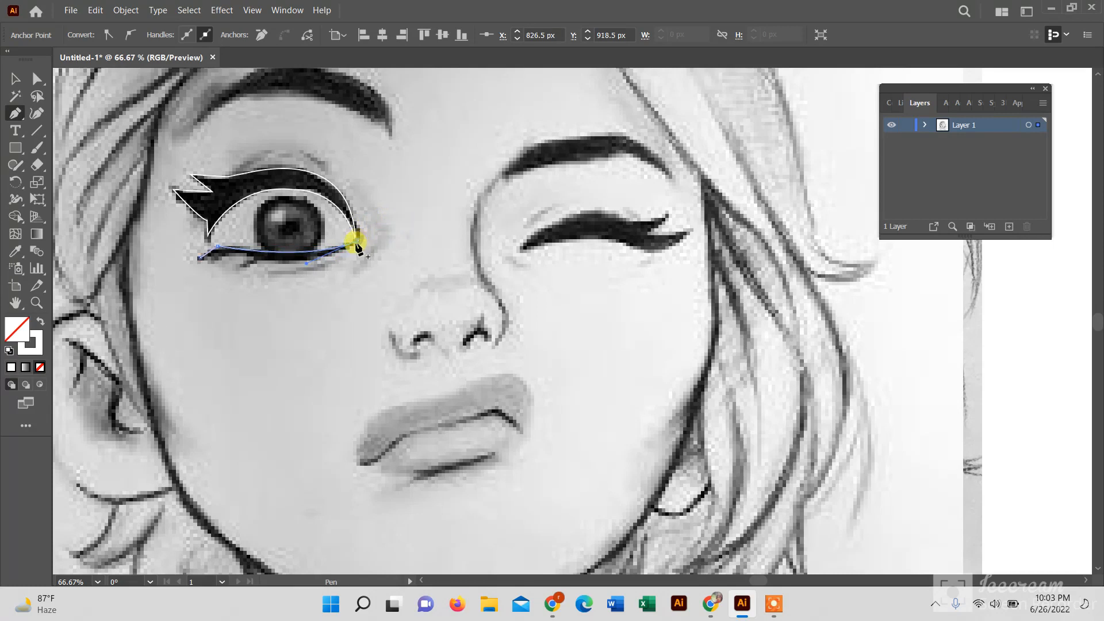
{"action": "left_click_drag", "start_coordinate": [260, 257], "coordinate": [199, 258]}
{"action": "left_click", "coordinate": [266, 261]}
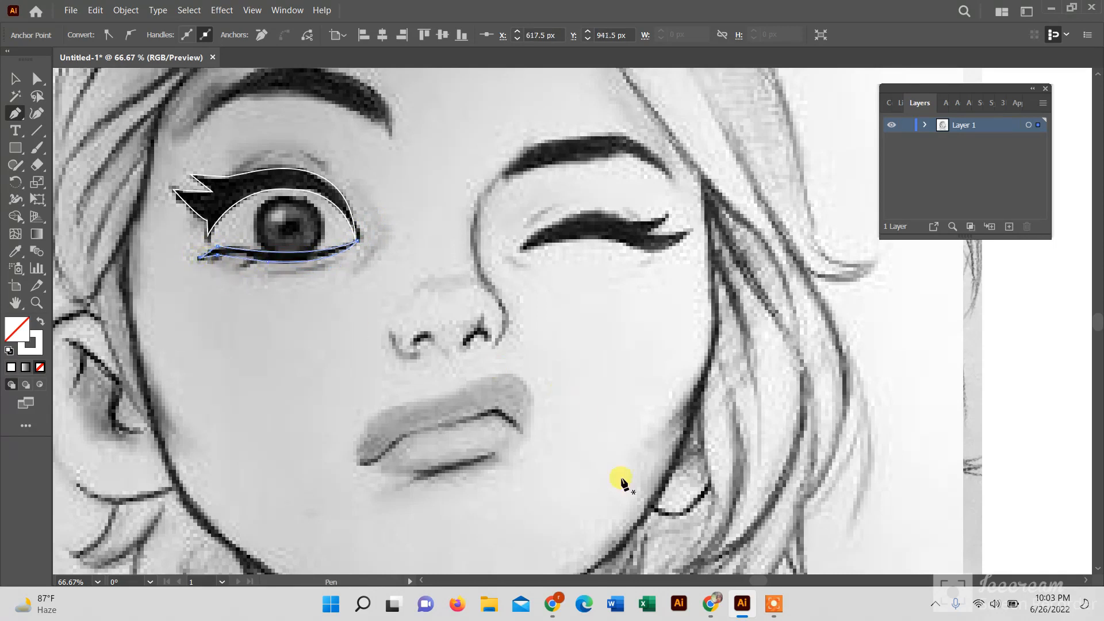
{"action": "left_click", "coordinate": [774, 604]}
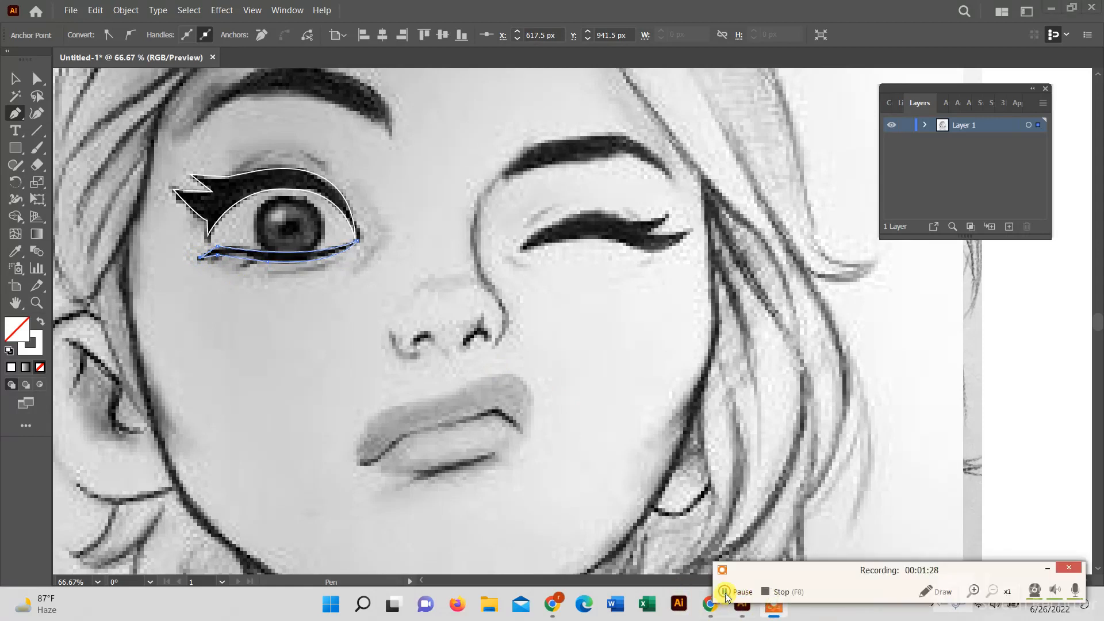
{"action": "left_click", "coordinate": [726, 594]}
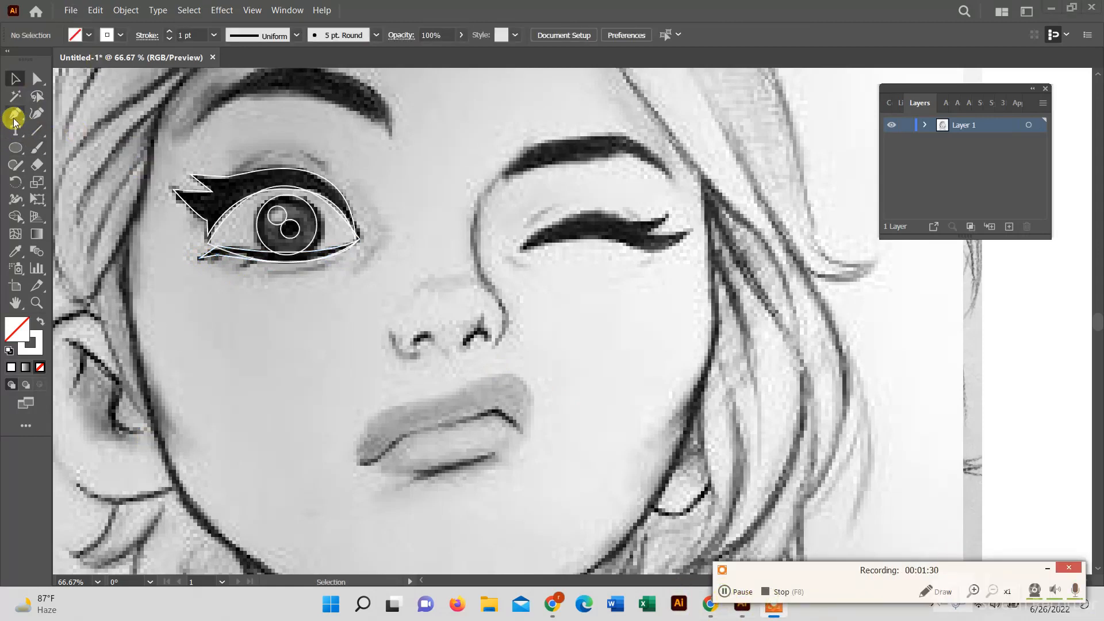
Trace the winking eye's upper lash edge with the Pen tool from the inner corner around to the two outer lash tips.
{"action": "left_click", "coordinate": [14, 118]}
{"action": "left_click", "coordinate": [519, 249]}
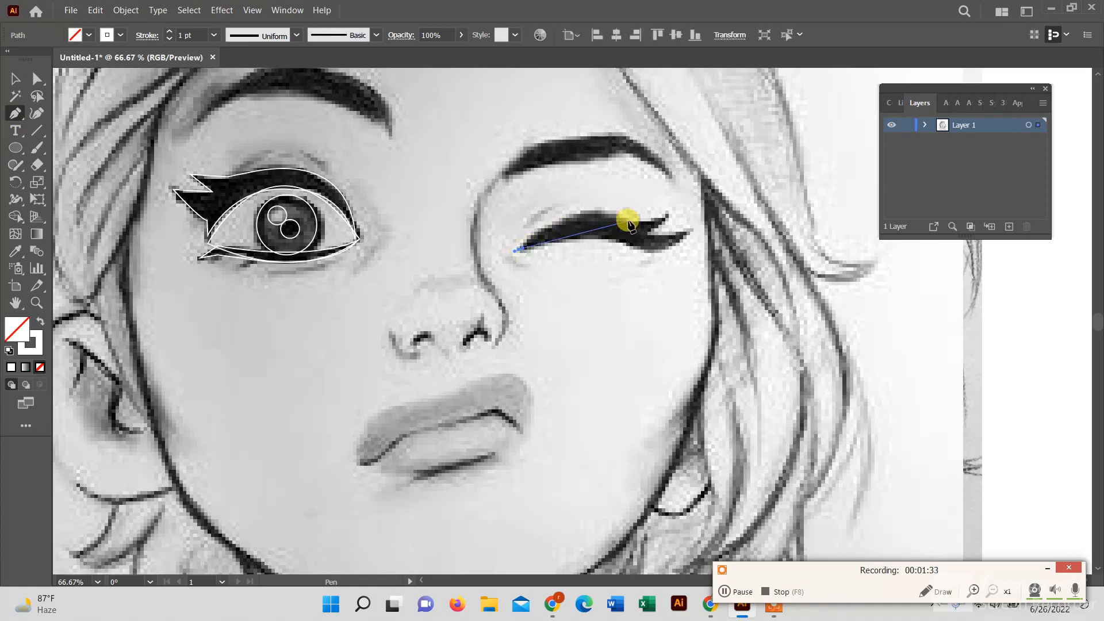
{"action": "left_click_drag", "start_coordinate": [628, 221], "coordinate": [694, 252]}
{"action": "left_click", "coordinate": [629, 223]}
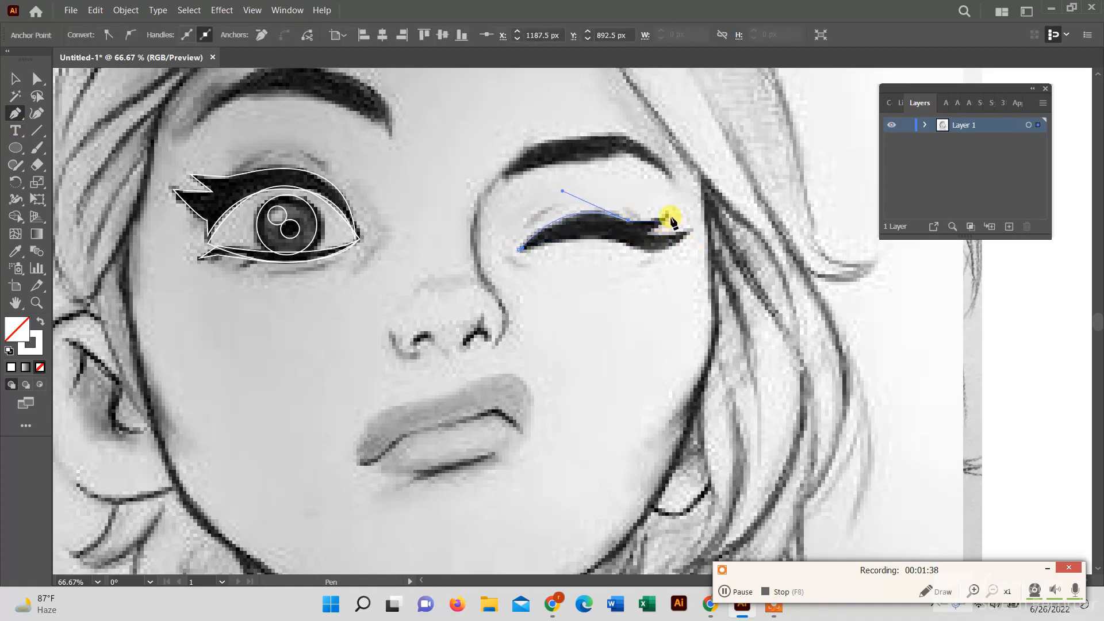
{"action": "left_click", "coordinate": [667, 215]}
{"action": "left_click_drag", "start_coordinate": [643, 237], "coordinate": [622, 240]}
{"action": "left_click", "coordinate": [643, 236]}
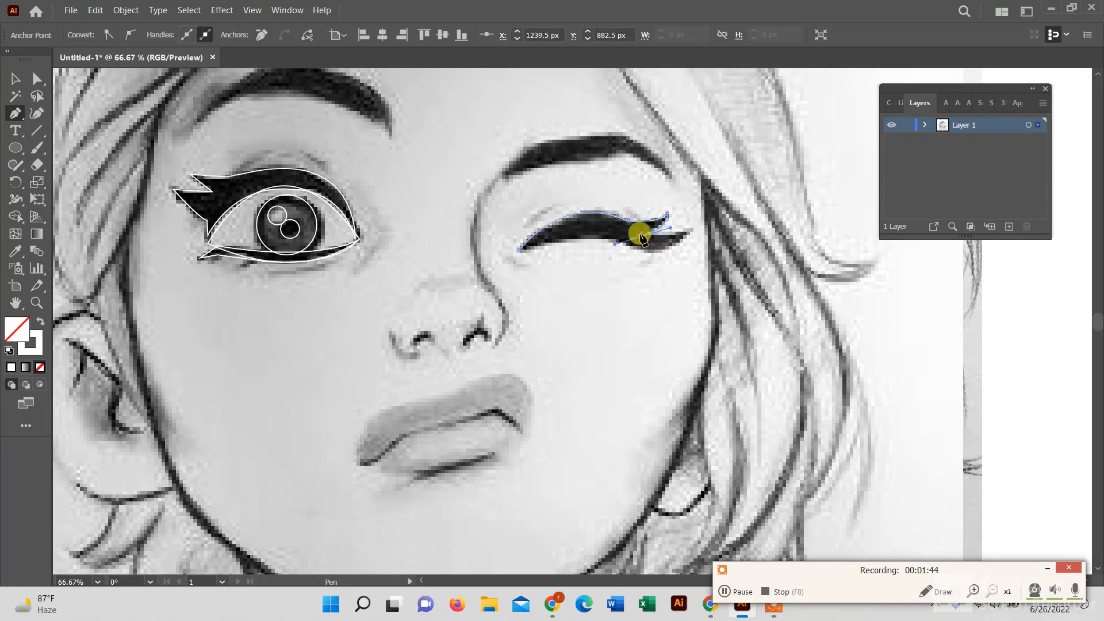
{"action": "left_click", "coordinate": [691, 230]}
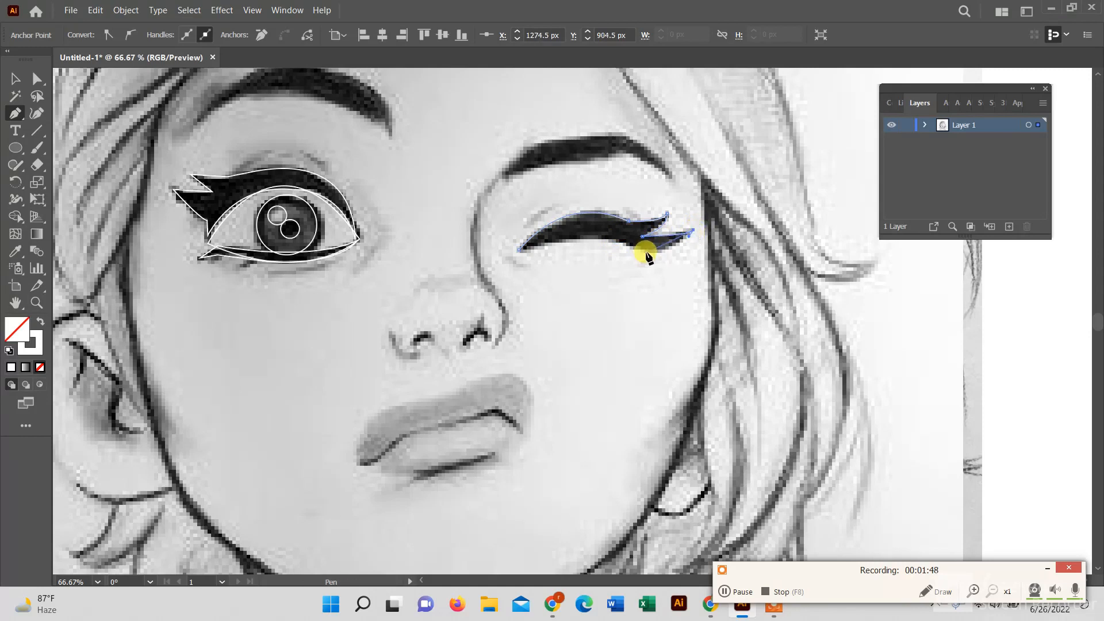
Trace the winking eye's lower lash edge back to the inner corner, close the shape and deselect it.
{"action": "left_click_drag", "start_coordinate": [646, 249], "coordinate": [617, 247]}
{"action": "left_click_drag", "start_coordinate": [550, 245], "coordinate": [510, 262]}
{"action": "left_click", "coordinate": [550, 245]}
{"action": "left_click_drag", "start_coordinate": [521, 255], "coordinate": [508, 248]}
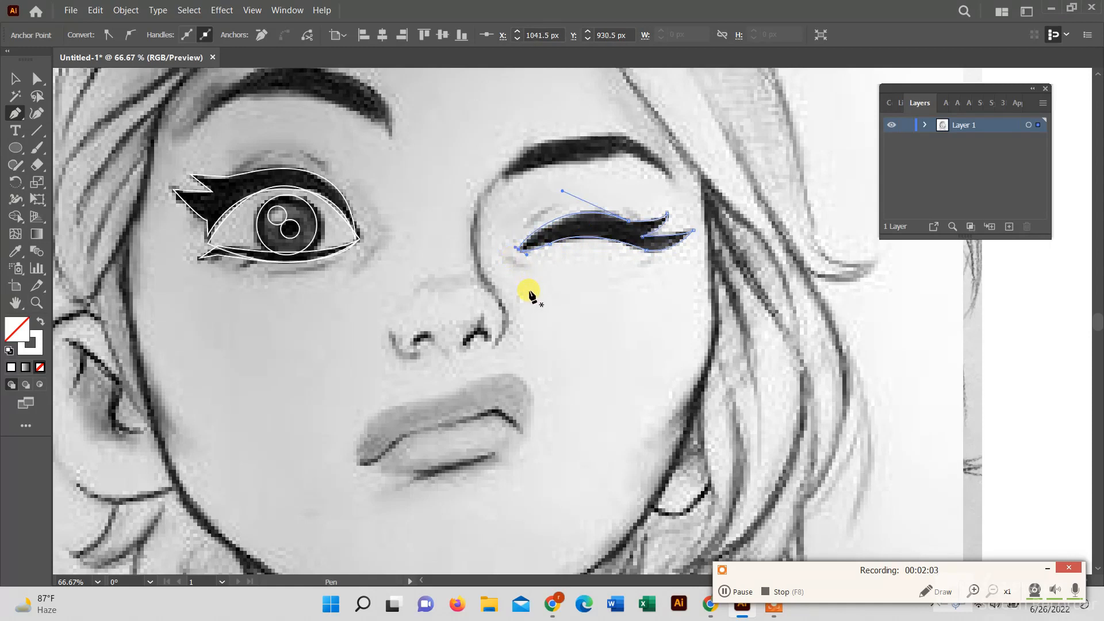
{"action": "left_click", "coordinate": [15, 78]}
{"action": "left_click", "coordinate": [561, 267]}
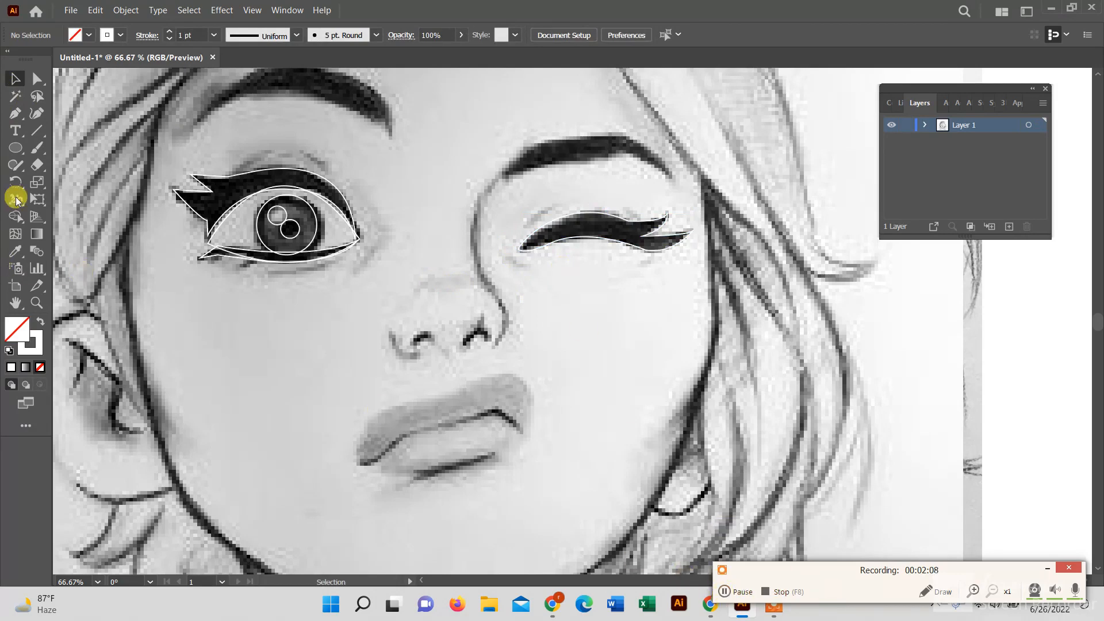
Trace the upper edge of the eyebrow above the winking eye with the Pen tool, from its inner end to the outer tip.
{"action": "left_click", "coordinate": [15, 113]}
{"action": "scroll", "coordinate": [500, 308], "scroll_direction": "up", "scroll_amount": 3}
{"action": "left_click", "coordinate": [500, 260]}
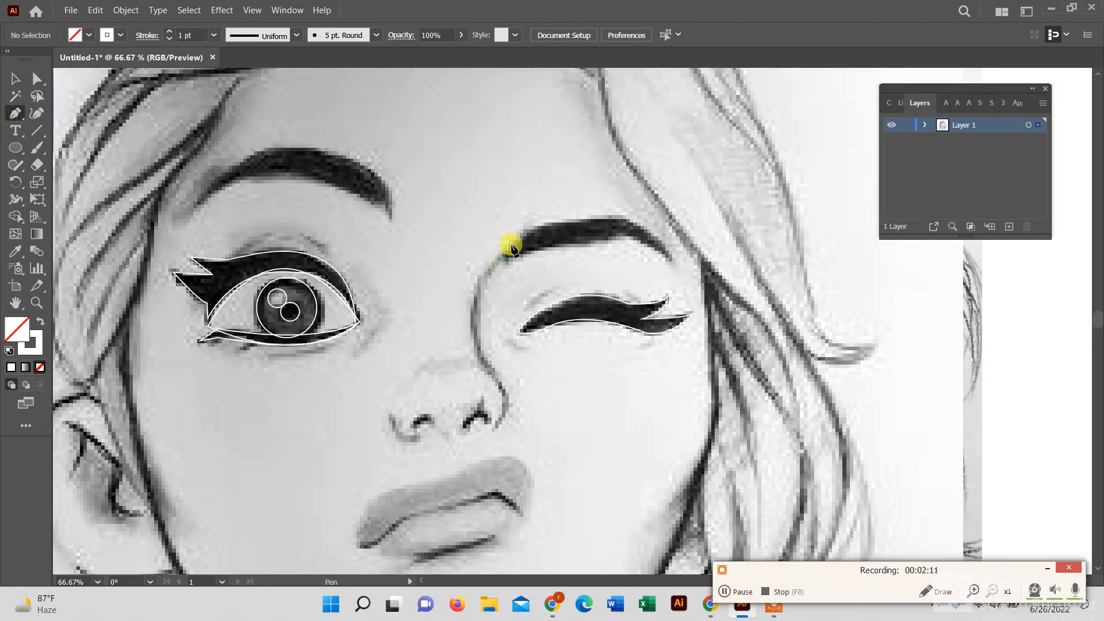
{"action": "left_click", "coordinate": [539, 229]}
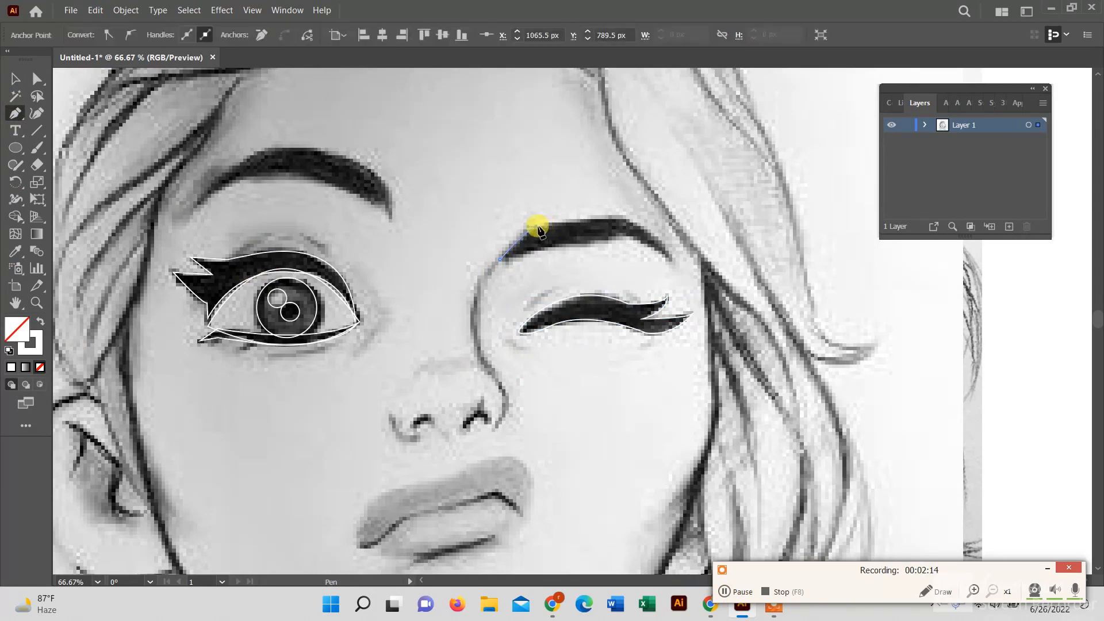
{"action": "left_click", "coordinate": [627, 220]}
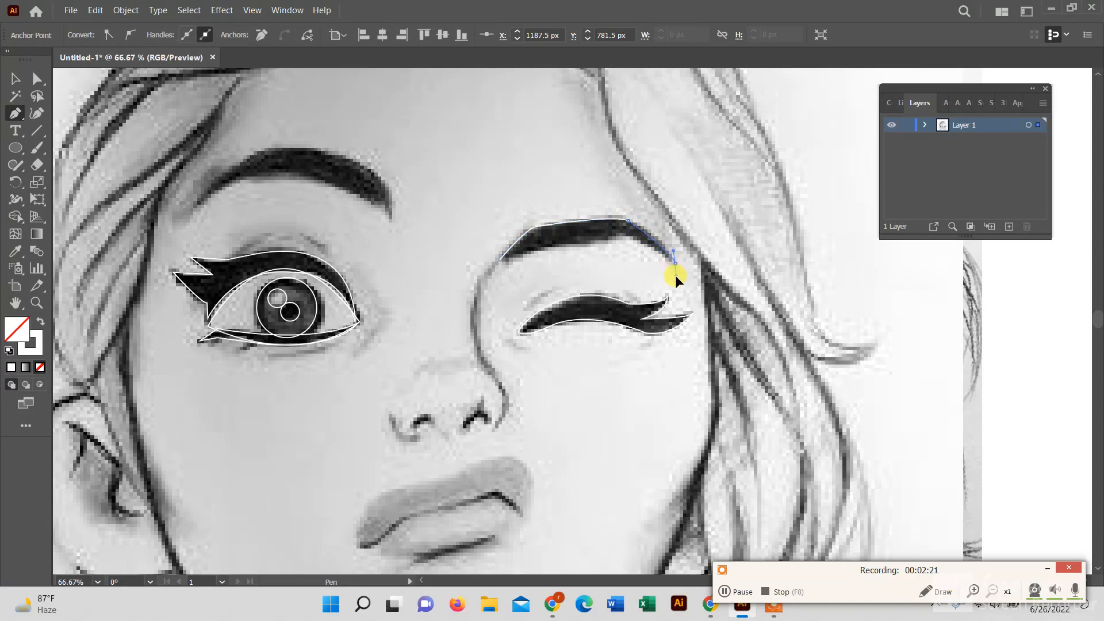
{"action": "left_click", "coordinate": [672, 256]}
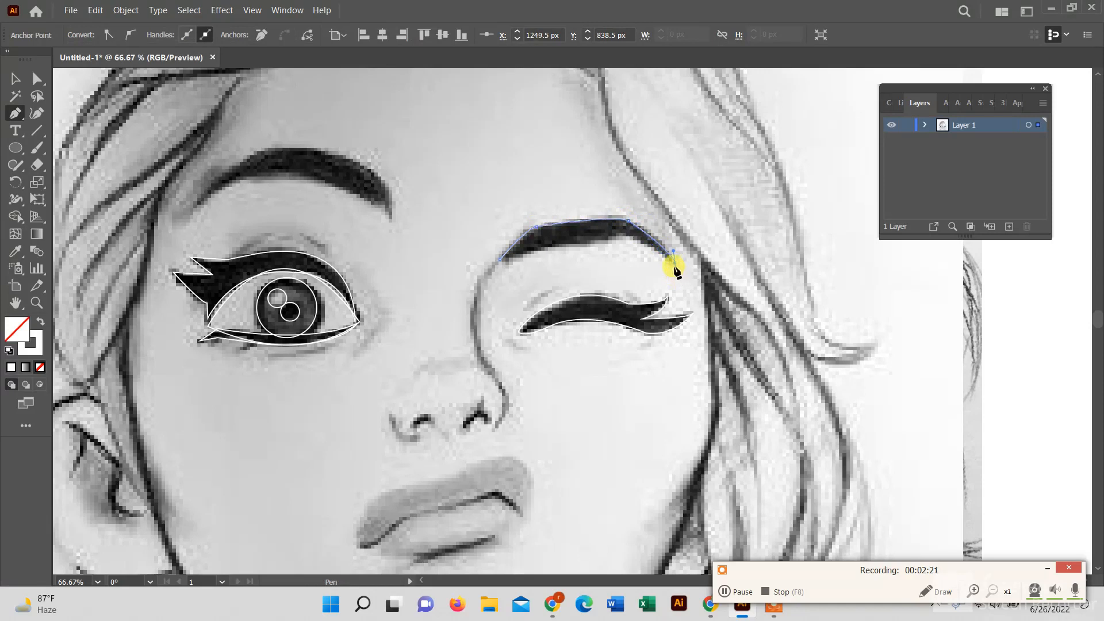
Trace the lower edge of the eyebrow above the winking eye back to its inner end, close the shape and deselect it.
{"action": "left_click", "coordinate": [609, 235]}
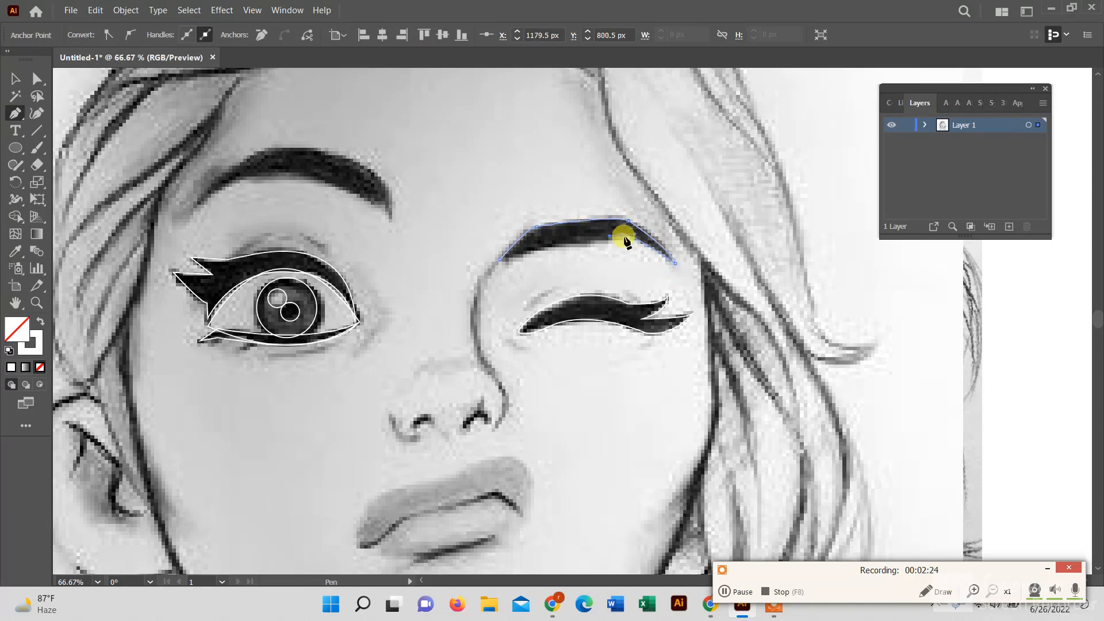
{"action": "left_click", "coordinate": [541, 246]}
{"action": "left_click_drag", "start_coordinate": [541, 246], "coordinate": [495, 245]}
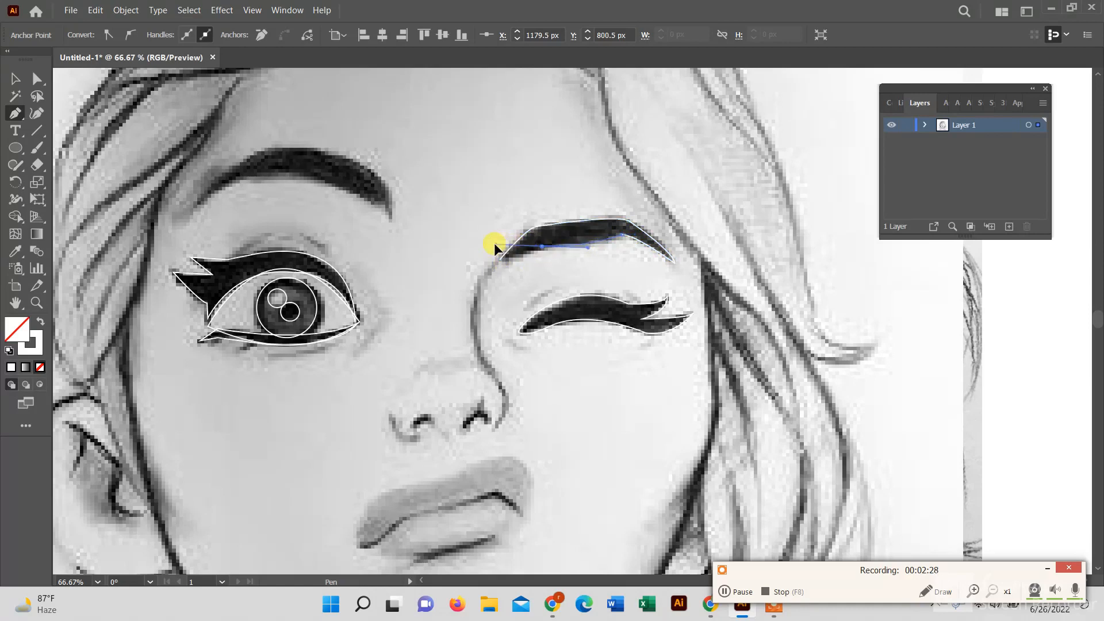
{"action": "left_click", "coordinate": [541, 245]}
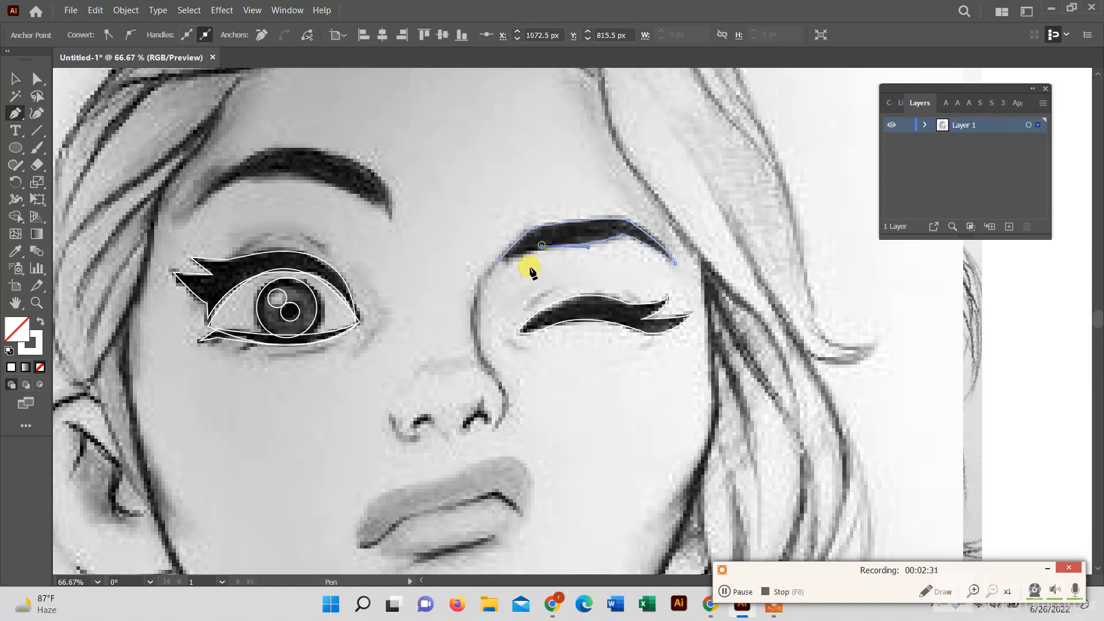
{"action": "left_click", "coordinate": [502, 262]}
{"action": "left_click", "coordinate": [15, 78]}
{"action": "left_click", "coordinate": [463, 195]}
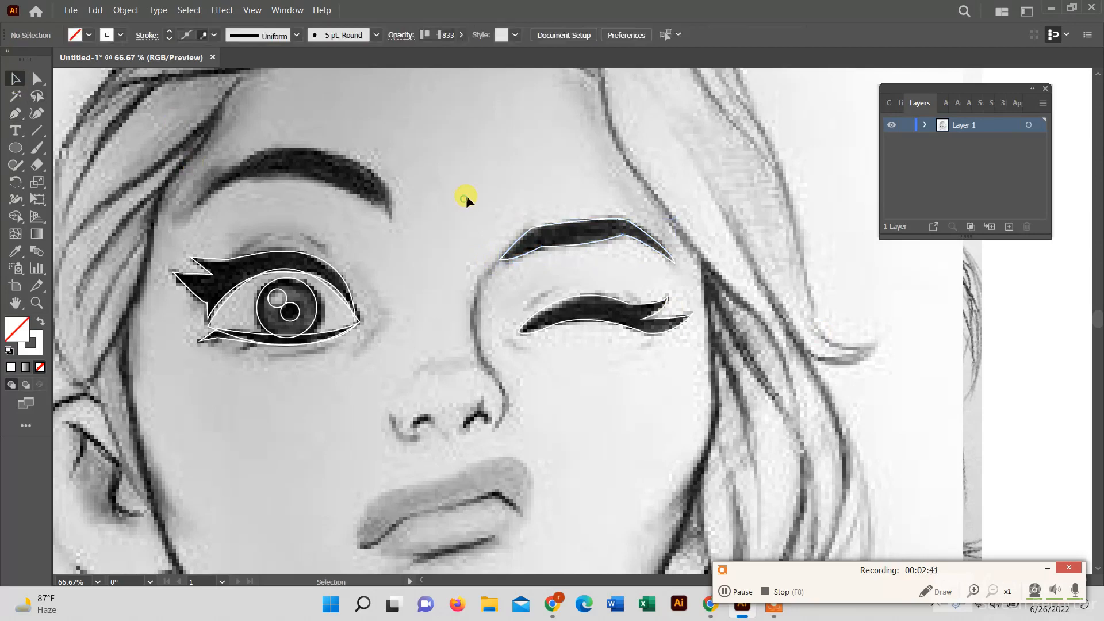
{"action": "left_click", "coordinate": [725, 591]}
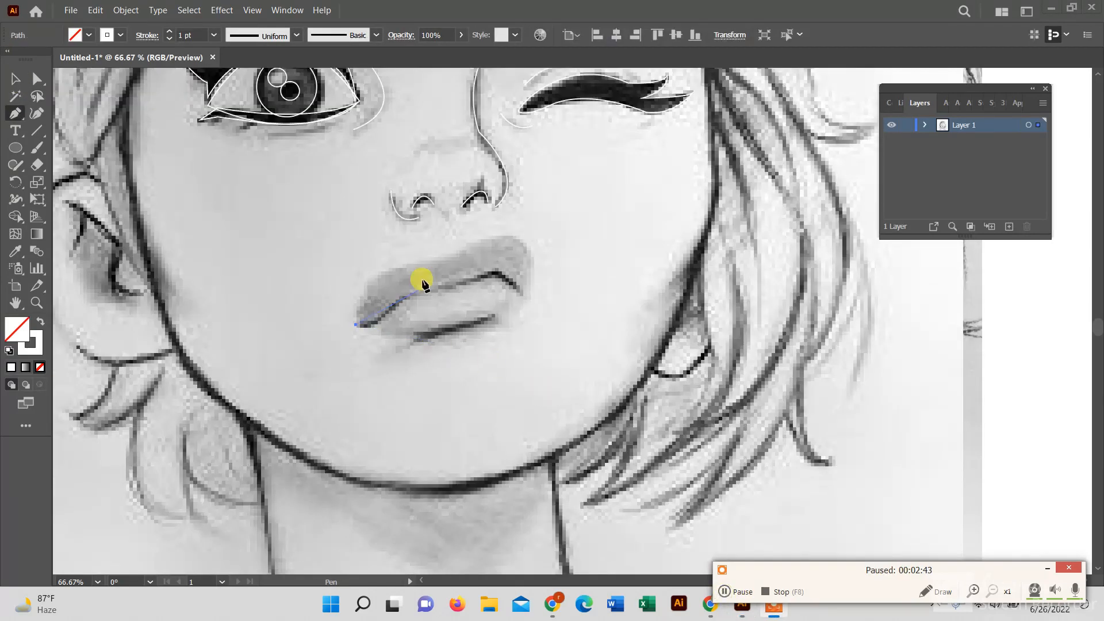
Trace the upper edge of the upper lip with the Pen tool, from the mouth corner over the peak to the opposite corner.
{"action": "mouse_move", "coordinate": [428, 263]}
{"action": "left_mouse_down"}
{"action": "mouse_move", "coordinate": [498, 253]}
{"action": "mouse_move", "coordinate": [503, 269]}
{"action": "mouse_move", "coordinate": [495, 219]}
{"action": "mouse_move", "coordinate": [511, 217]}
{"action": "left_mouse_up"}
{"action": "left_click", "coordinate": [427, 264]}
{"action": "left_click", "coordinate": [490, 236]}
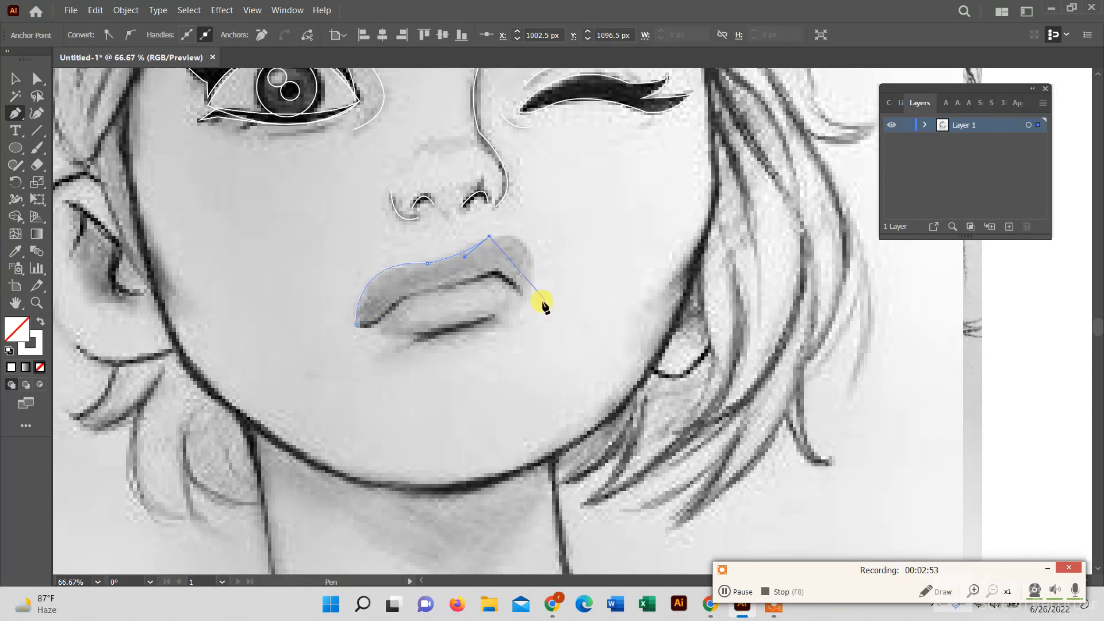
{"action": "left_click_drag", "start_coordinate": [527, 294], "coordinate": [505, 358]}
{"action": "left_click", "coordinate": [526, 294]}
Trace the lower edge of the upper lip back to the starting mouth corner and close the shape.
{"action": "left_click_drag", "start_coordinate": [477, 280], "coordinate": [416, 287]}
{"action": "left_click", "coordinate": [480, 276]}
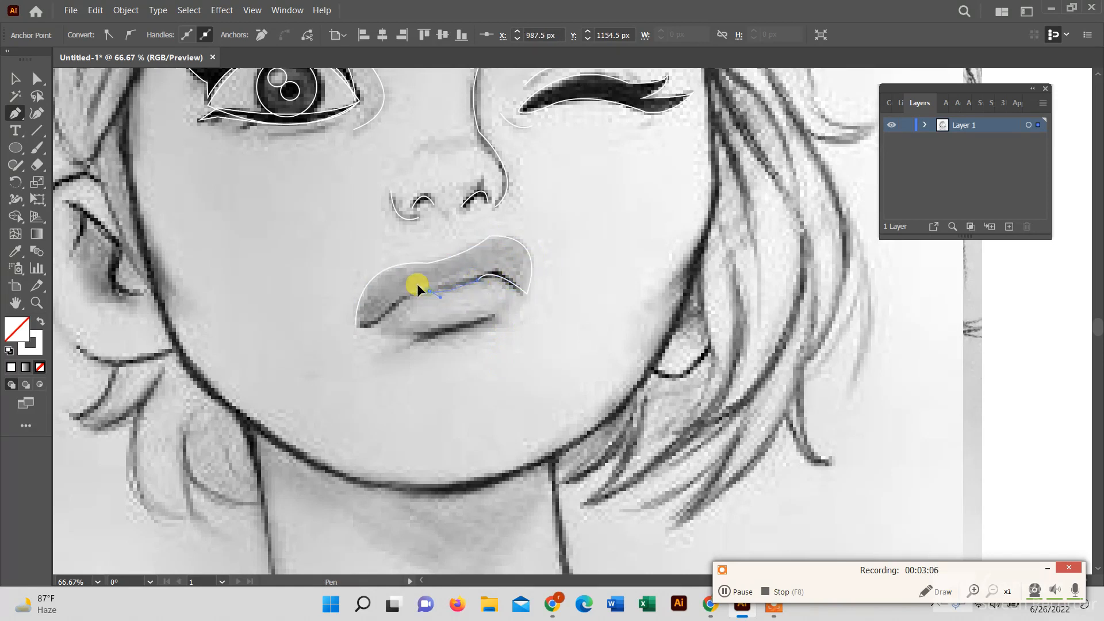
{"action": "left_click", "coordinate": [429, 291]}
{"action": "left_click_drag", "start_coordinate": [376, 320], "coordinate": [365, 346]}
{"action": "left_click", "coordinate": [377, 322]}
{"action": "left_click", "coordinate": [377, 322]}
{"action": "left_click_drag", "start_coordinate": [357, 326], "coordinate": [345, 311]}
{"action": "left_click", "coordinate": [729, 590]}
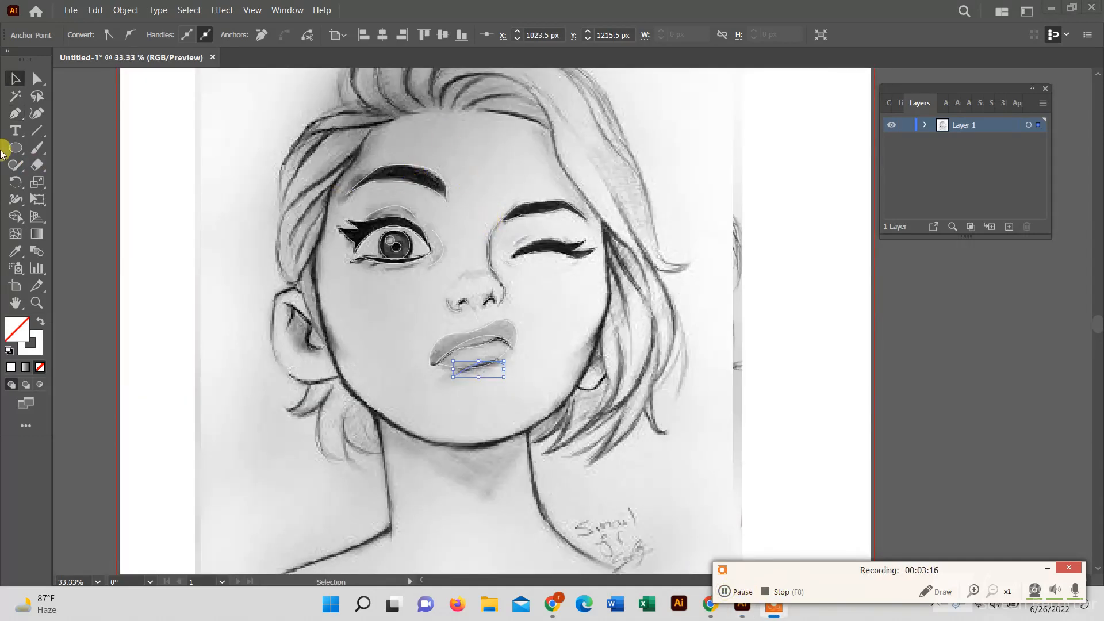
Trace the face outline with the Pen tool from the temple hairline beside the open eye down the cheek to the jaw.
{"action": "scroll", "coordinate": [282, 249], "scroll_direction": "down", "scroll_amount": 1}
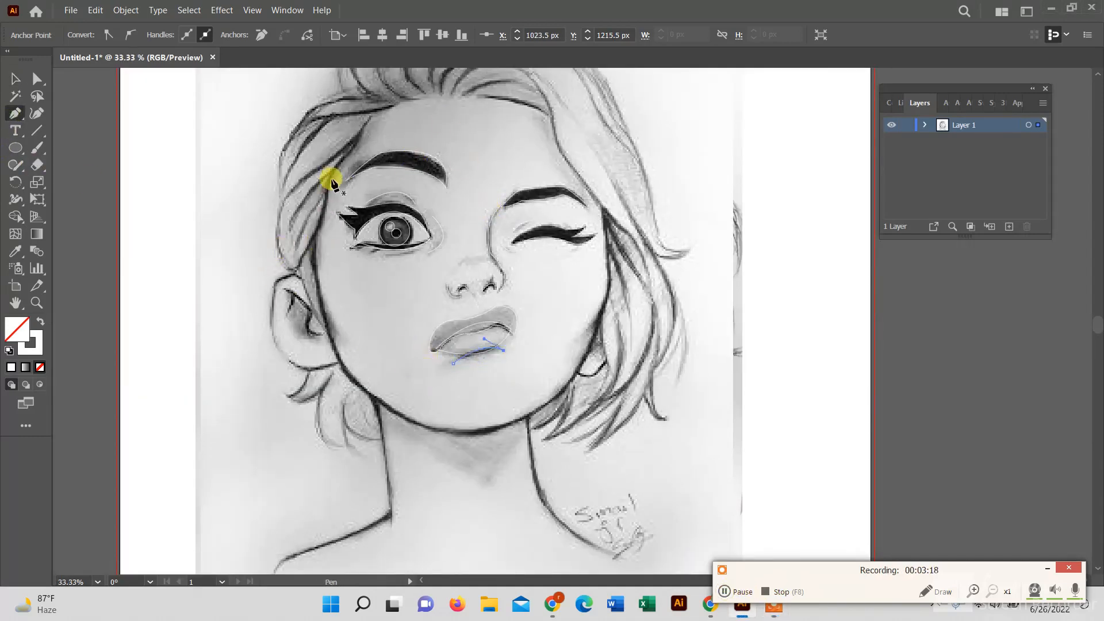
{"action": "scroll", "coordinate": [357, 141], "scroll_direction": "up", "scroll_amount": 1}
{"action": "left_click", "coordinate": [368, 131]}
{"action": "left_click_drag", "start_coordinate": [346, 173], "coordinate": [325, 191]}
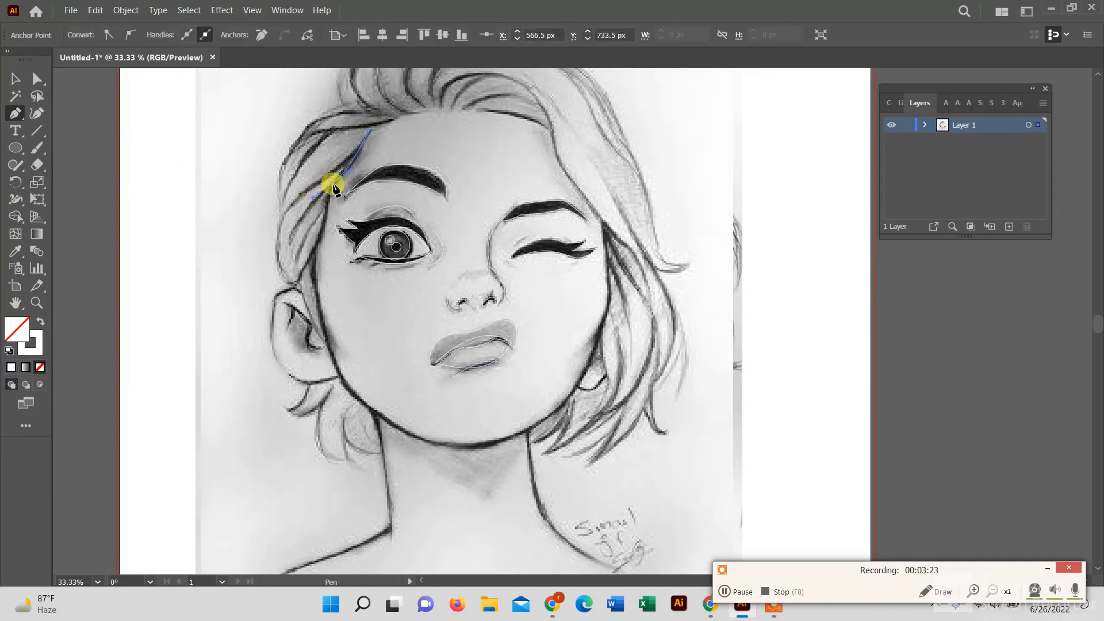
{"action": "left_click", "coordinate": [333, 183]}
{"action": "left_click_drag", "start_coordinate": [318, 246], "coordinate": [295, 268]}
{"action": "scroll", "coordinate": [368, 356], "scroll_direction": "down", "scroll_amount": 1}
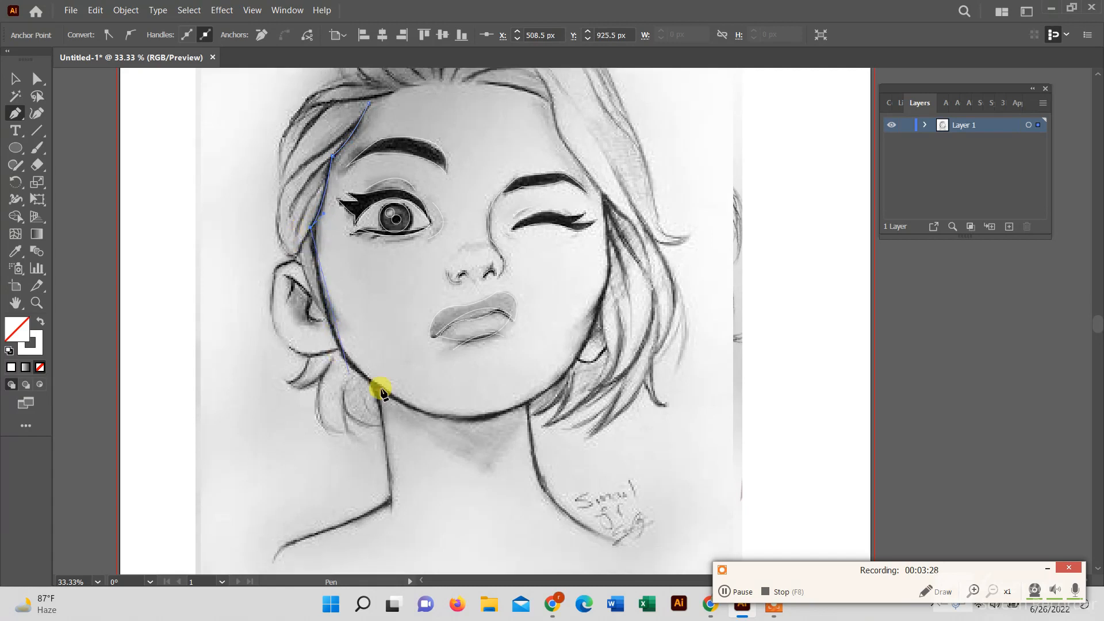
{"action": "left_click_drag", "start_coordinate": [376, 381], "coordinate": [426, 387]}
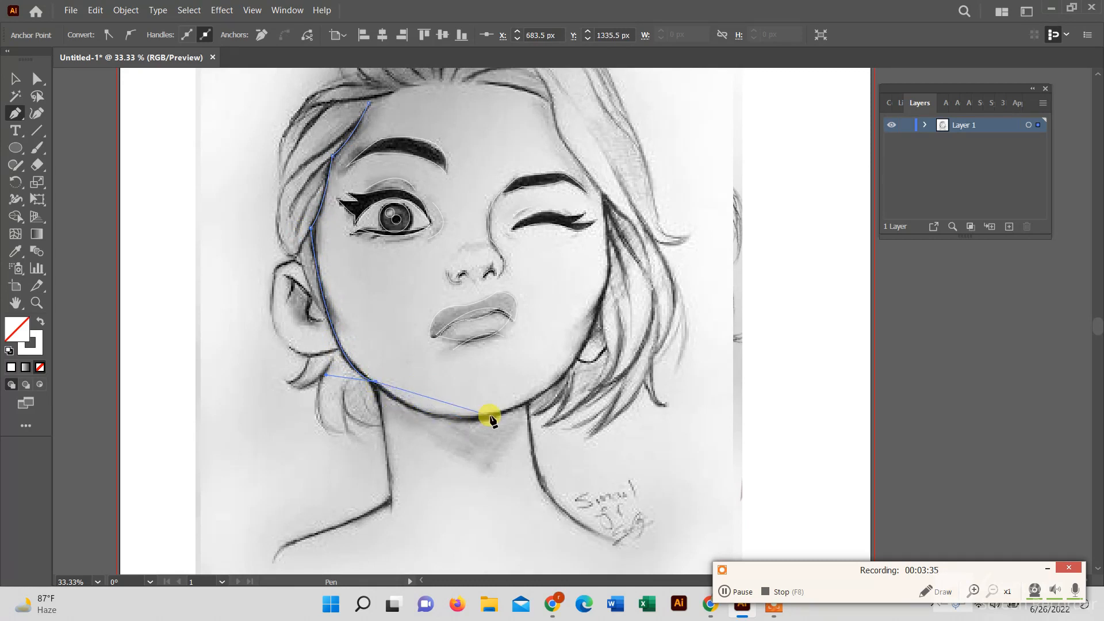
Continue the face outline under the chin and up the cheek to the hairline beside the winking eye.
{"action": "left_click_drag", "start_coordinate": [519, 407], "coordinate": [600, 371]}
{"action": "left_click", "coordinate": [521, 405]}
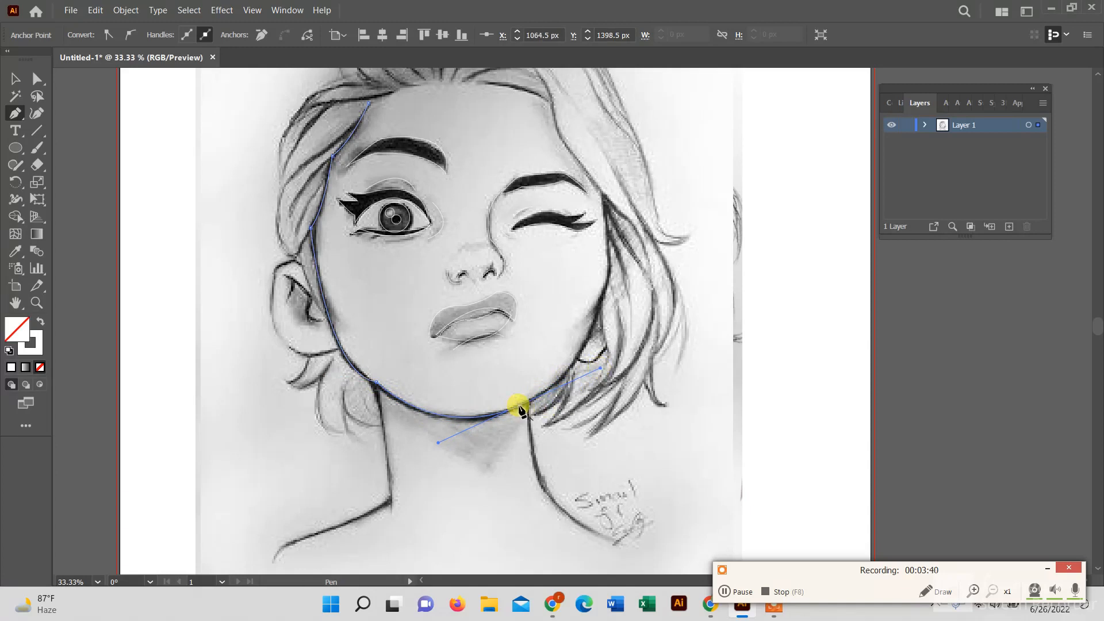
{"action": "left_click_drag", "start_coordinate": [601, 309], "coordinate": [624, 228]}
{"action": "left_click", "coordinate": [601, 311]}
{"action": "left_click_drag", "start_coordinate": [605, 198], "coordinate": [584, 125]}
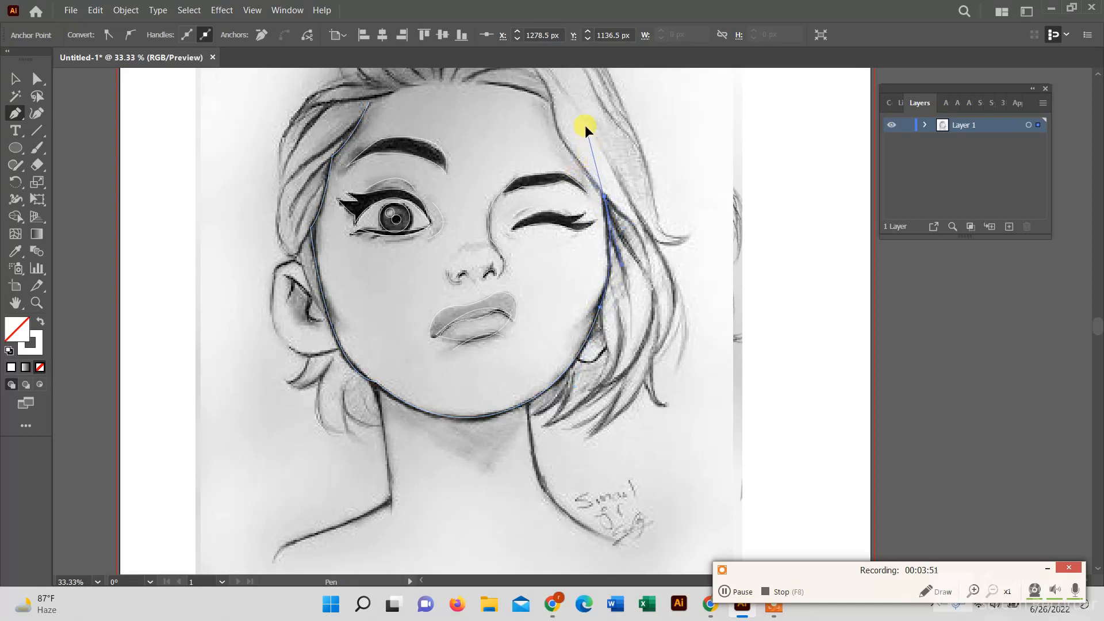
{"action": "left_click", "coordinate": [605, 198]}
{"action": "scroll", "coordinate": [547, 155], "scroll_direction": "up", "scroll_amount": 2}
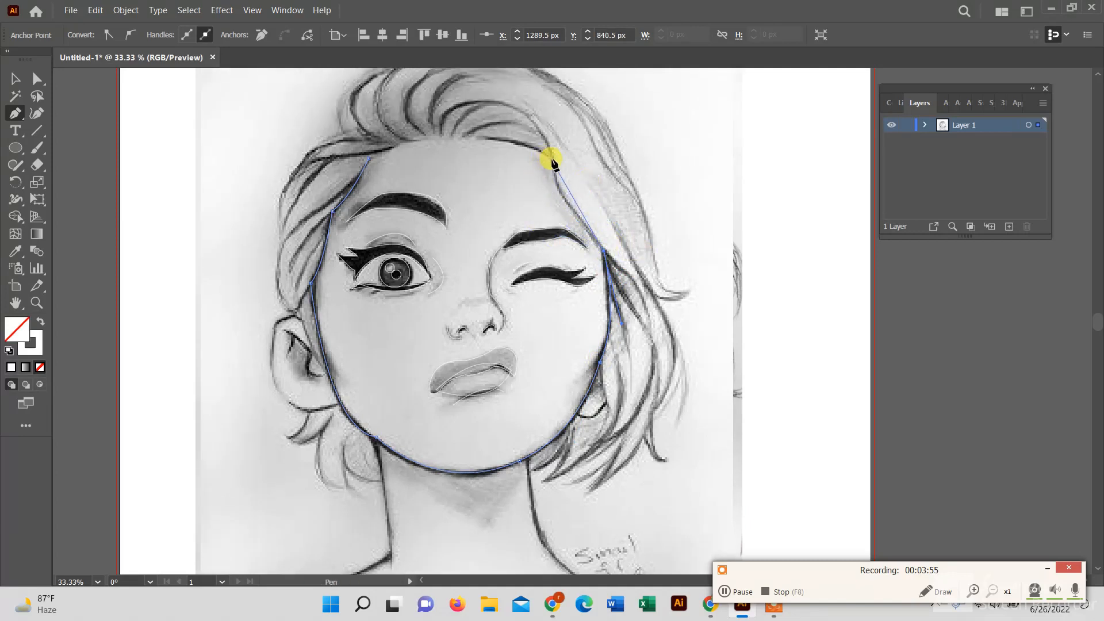
Continue the face outline up the winking side's hairline and across the forehead, closing it at the temple above the open eye.
{"action": "left_click_drag", "start_coordinate": [557, 124], "coordinate": [554, 129]}
{"action": "left_click", "coordinate": [552, 159]}
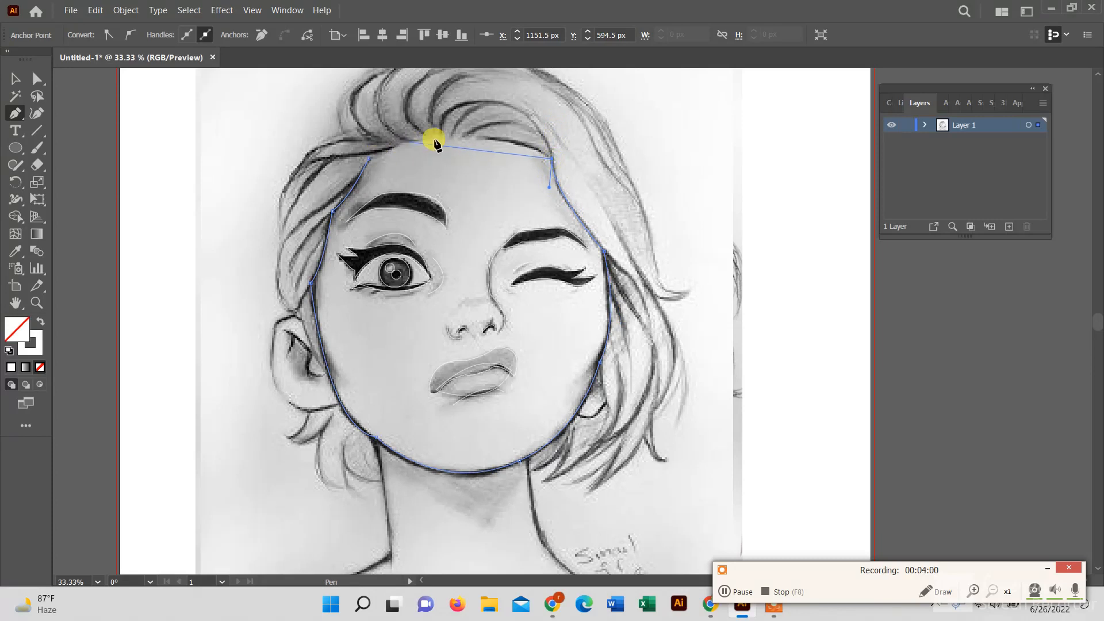
{"action": "left_click_drag", "start_coordinate": [476, 138], "coordinate": [423, 140]}
{"action": "left_click", "coordinate": [477, 139]}
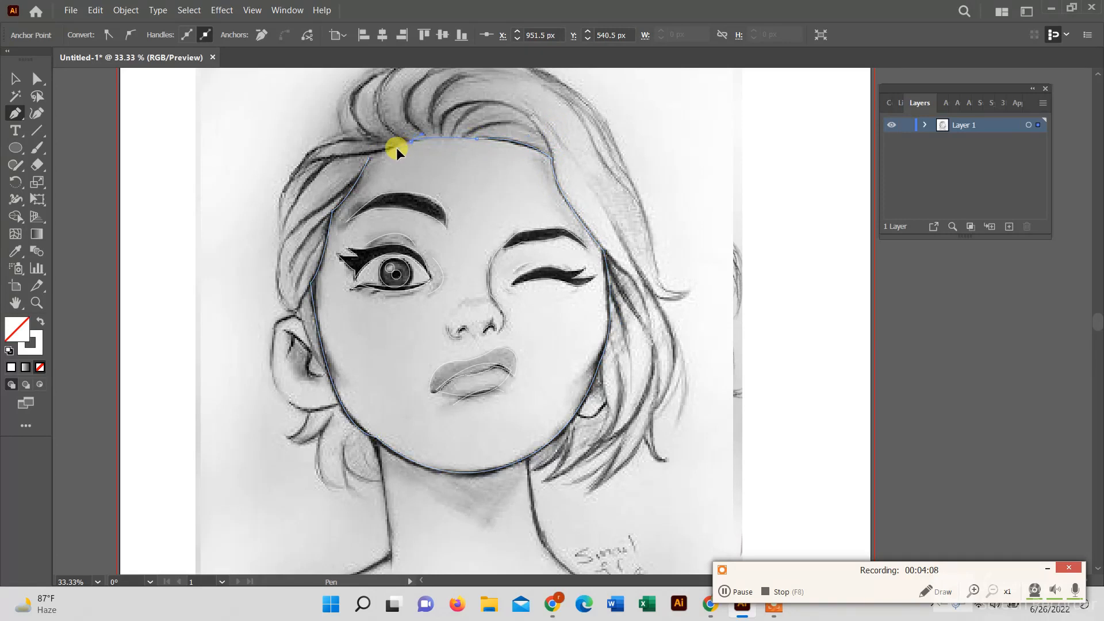
{"action": "left_click", "coordinate": [371, 156]}
{"action": "left_click_drag", "start_coordinate": [369, 158], "coordinate": [357, 158]}
{"action": "left_click", "coordinate": [730, 593]}
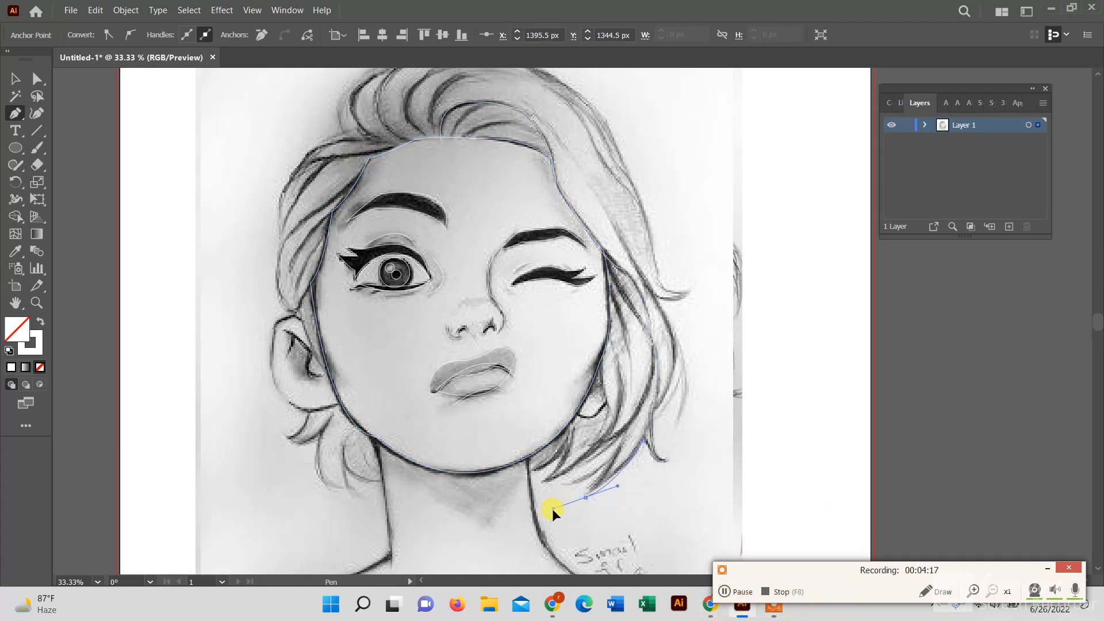
Trace the pointed lower tips of the hair on the winking side with the Pen tool, ending at the neck.
{"action": "left_click_drag", "start_coordinate": [552, 508], "coordinate": [548, 519]}
{"action": "left_click", "coordinate": [585, 498]}
{"action": "left_click_drag", "start_coordinate": [625, 453], "coordinate": [620, 433]}
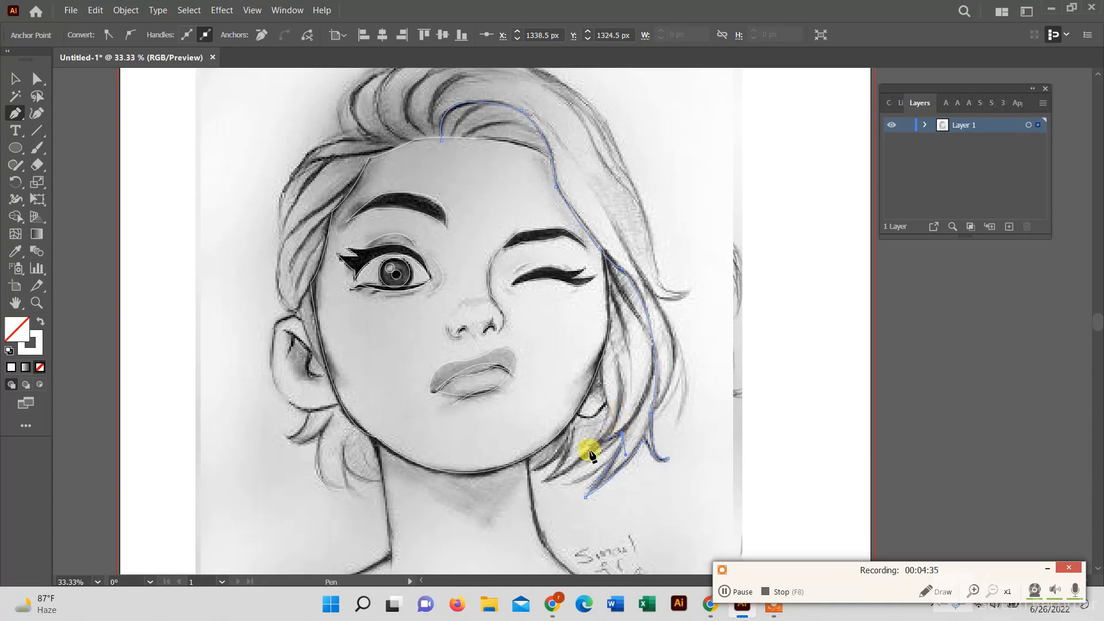
{"action": "left_click_drag", "start_coordinate": [544, 480], "coordinate": [495, 490]}
{"action": "left_click", "coordinate": [544, 480]}
{"action": "left_click_drag", "start_coordinate": [573, 438], "coordinate": [572, 408]}
{"action": "left_click_drag", "start_coordinate": [529, 469], "coordinate": [498, 468]}
{"action": "left_click", "coordinate": [529, 468]}
Add the hair shape's inner corner at the jaw near the earlobe and close the path at the forehead hairline.
{"action": "left_click", "coordinate": [571, 422], "text": "ctrl"}
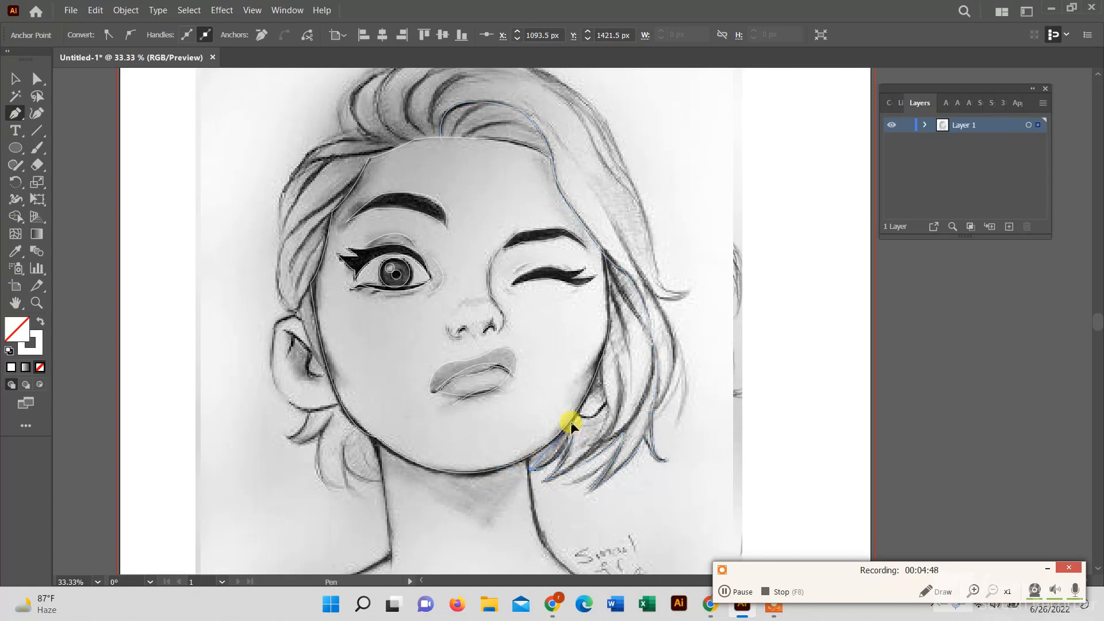
{"action": "left_click", "coordinate": [574, 392], "text": "ctrl"}
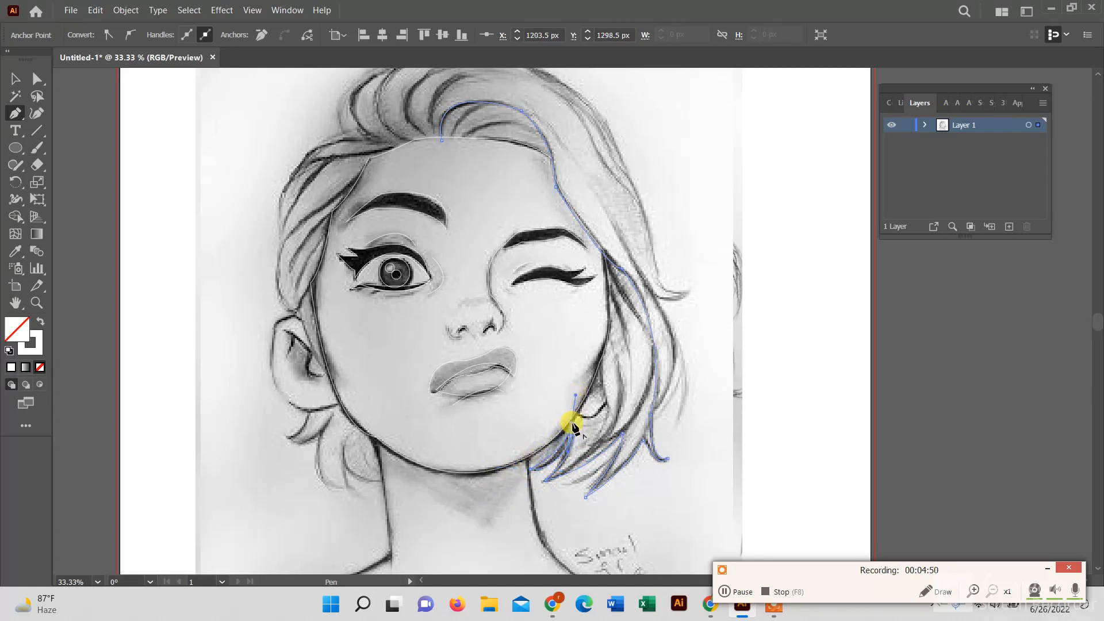
{"action": "left_click", "coordinate": [570, 424]}
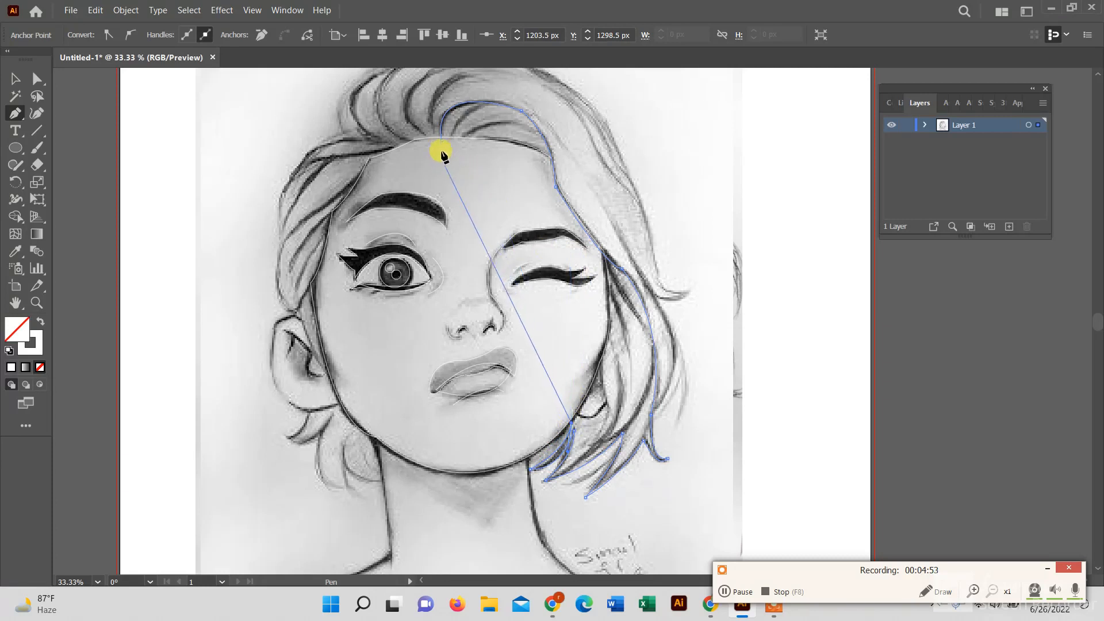
{"action": "left_click_drag", "start_coordinate": [442, 141], "coordinate": [224, 136]}
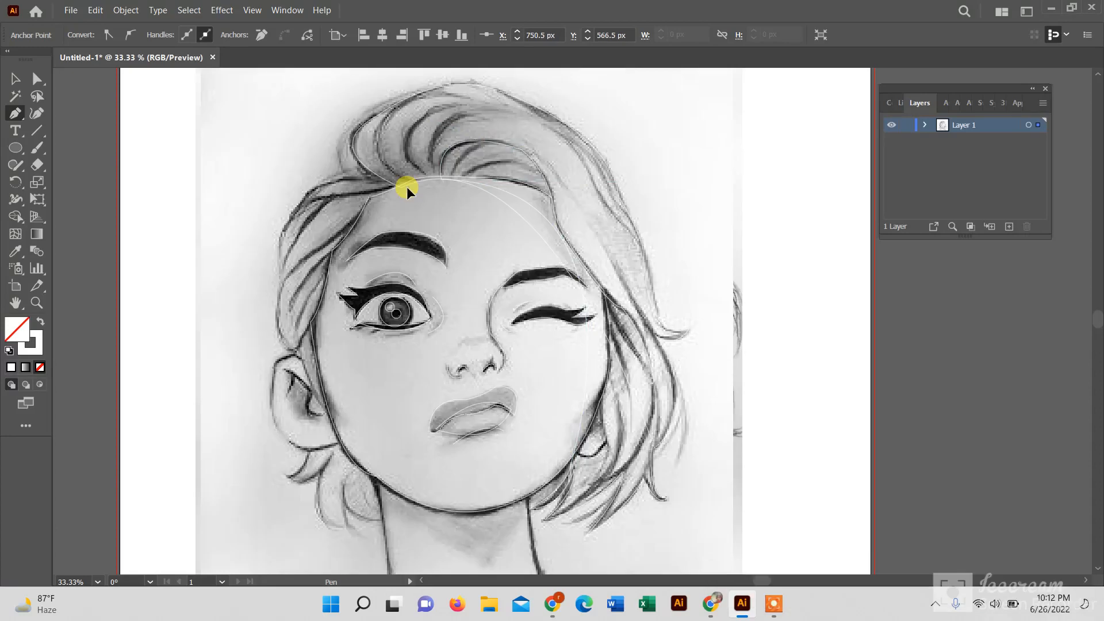
Trace the hair section beside the open eye from the forehead parting down past the ear and close it over the face edge.
{"action": "left_click_drag", "start_coordinate": [407, 187], "coordinate": [310, 195]}
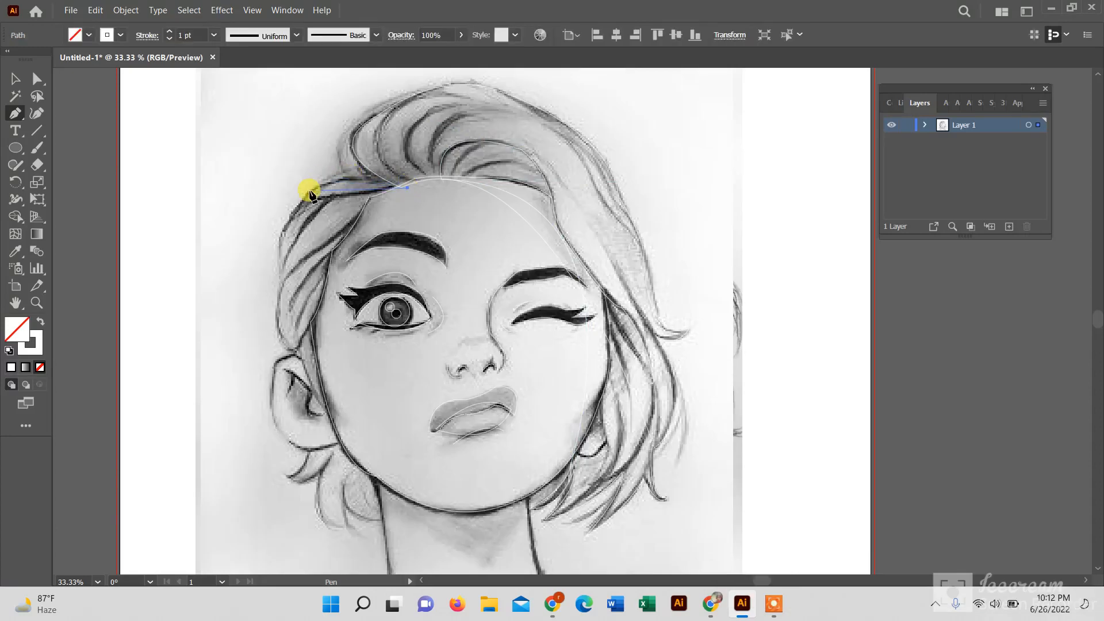
{"action": "left_click_drag", "start_coordinate": [273, 228], "coordinate": [257, 227]}
{"action": "left_click", "coordinate": [311, 193]}
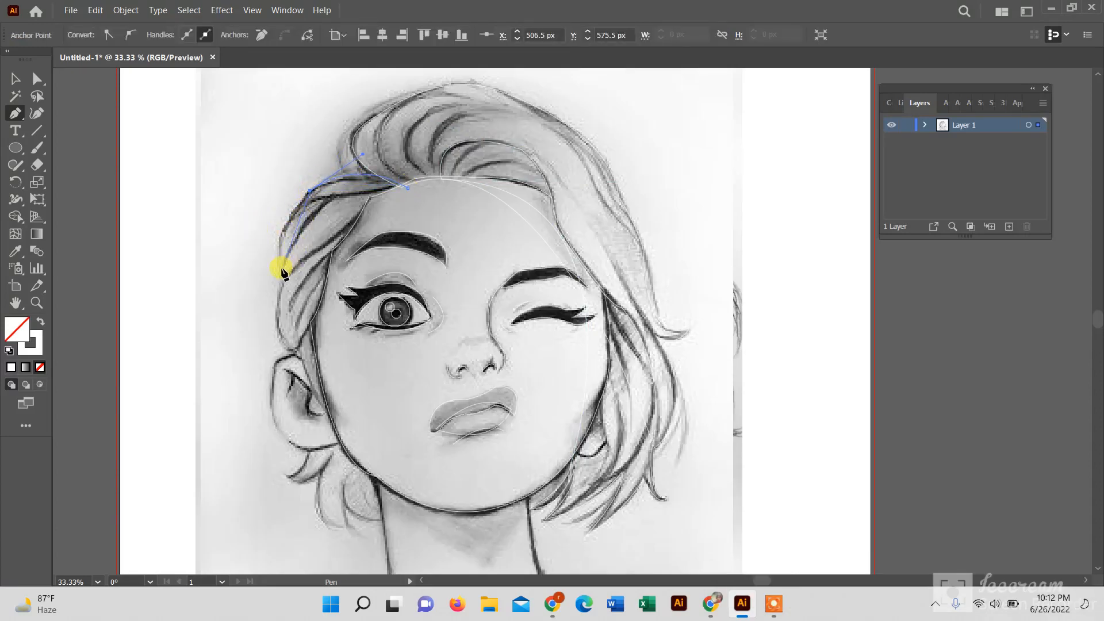
{"action": "left_click_drag", "start_coordinate": [283, 323], "coordinate": [290, 326]}
{"action": "left_click_drag", "start_coordinate": [295, 351], "coordinate": [330, 362]}
{"action": "left_click_drag", "start_coordinate": [331, 417], "coordinate": [346, 417]}
{"action": "left_click_drag", "start_coordinate": [407, 187], "coordinate": [521, 133]}
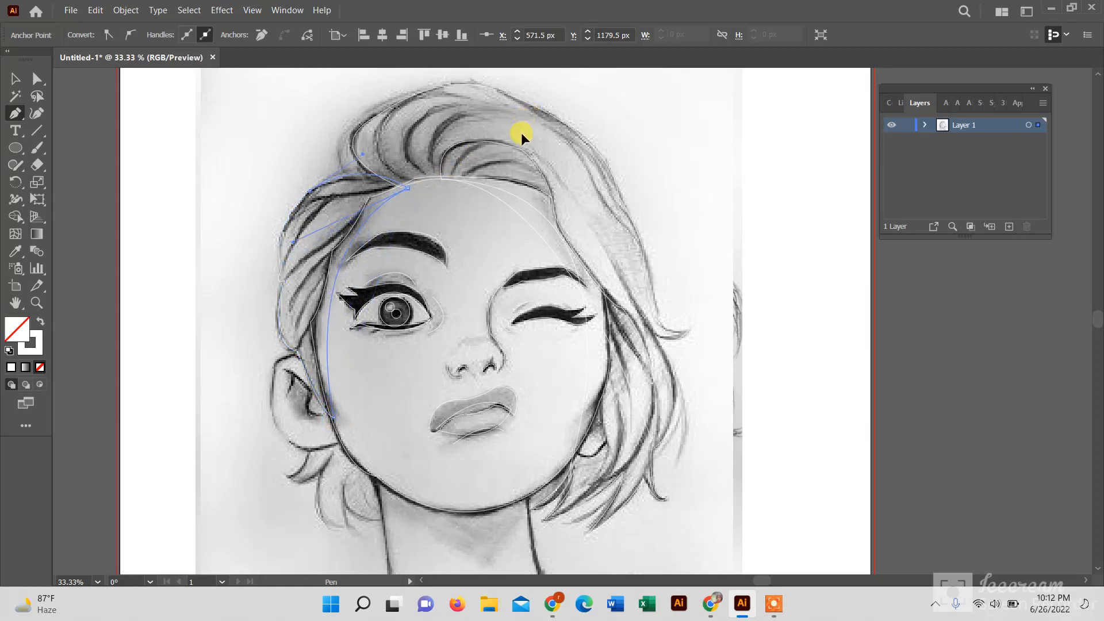
{"action": "left_click", "coordinate": [15, 79]}
{"action": "left_click", "coordinate": [779, 603]}
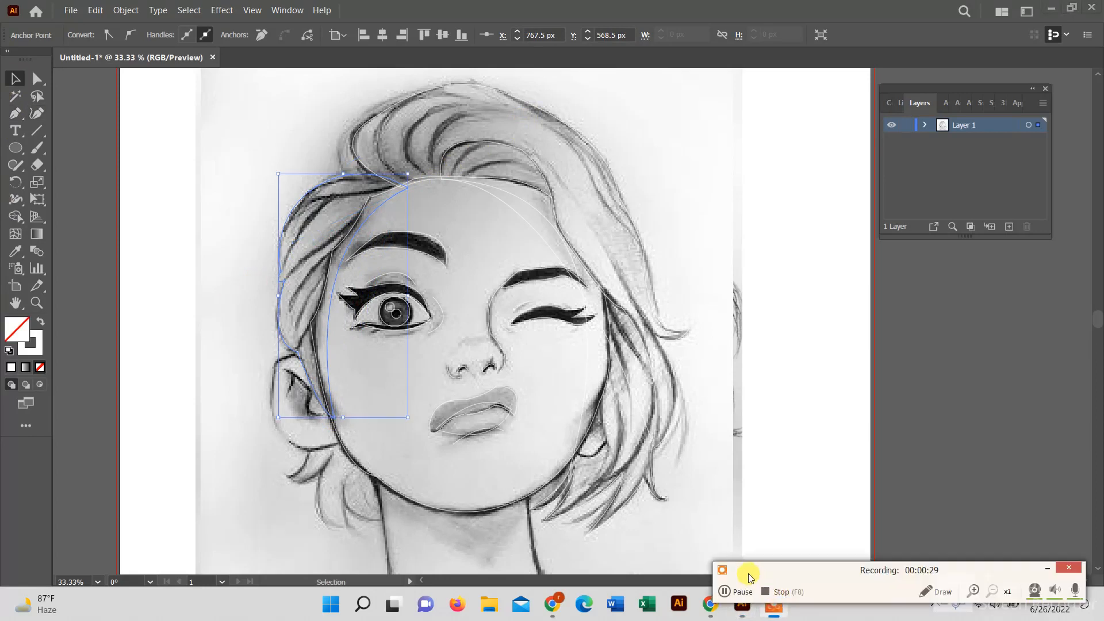
Trace the curved hair strand from the parting above the open eye up to the crown with the Pen tool.
{"action": "scroll", "coordinate": [439, 284], "scroll_direction": "up", "scroll_amount": 1}
{"action": "key", "text": "p"}
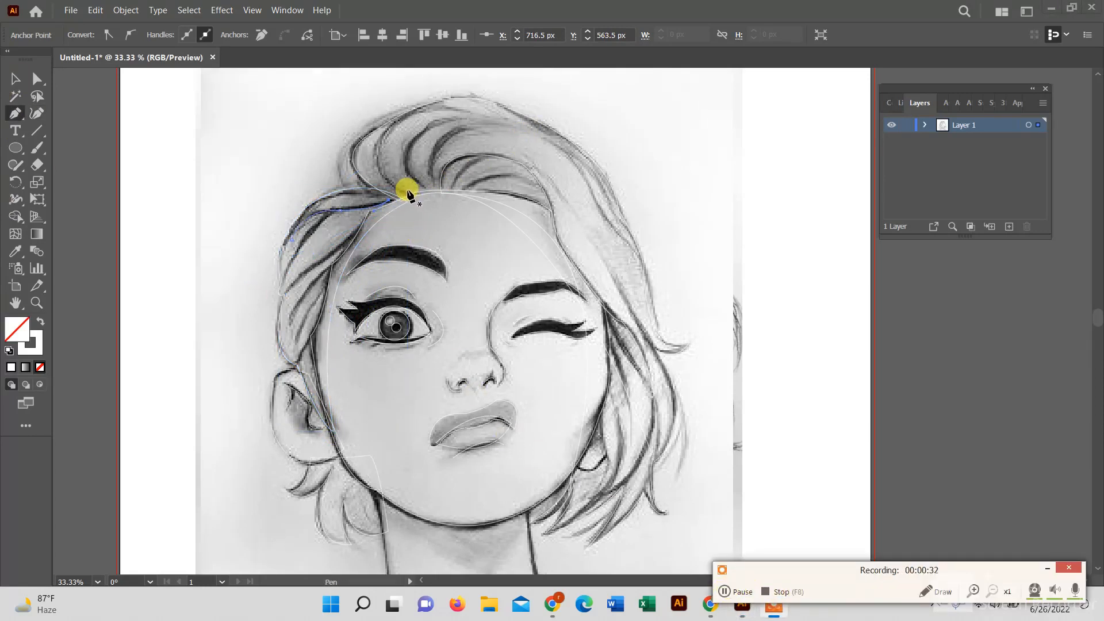
{"action": "left_click_drag", "start_coordinate": [406, 190], "coordinate": [618, 131]}
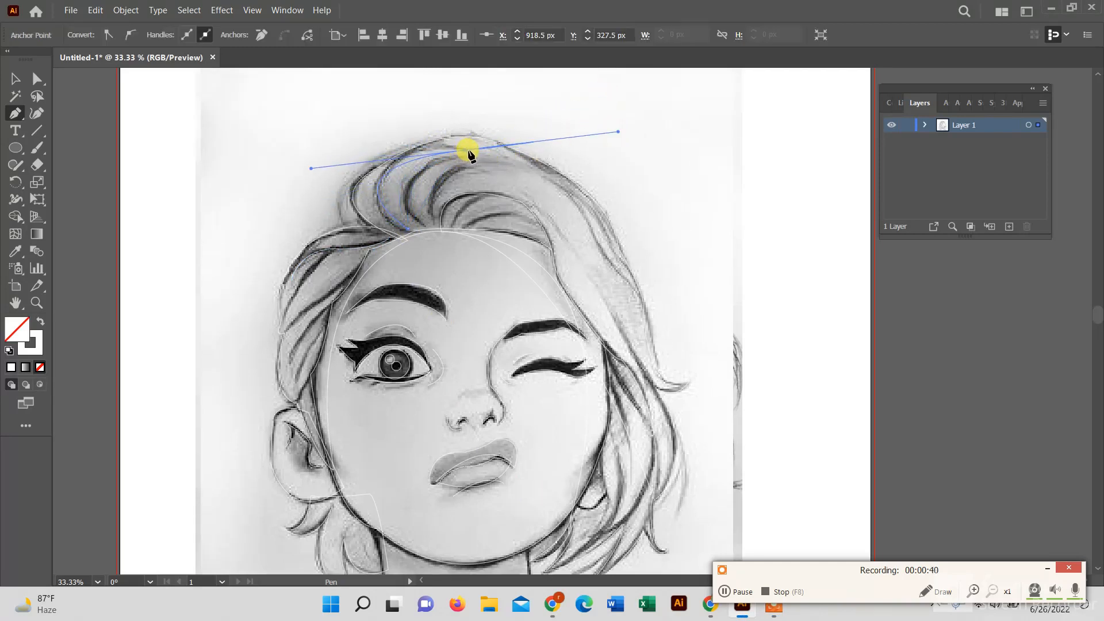
{"action": "key", "text": "ctrl+z"}
{"action": "left_click_drag", "start_coordinate": [446, 144], "coordinate": [461, 143]}
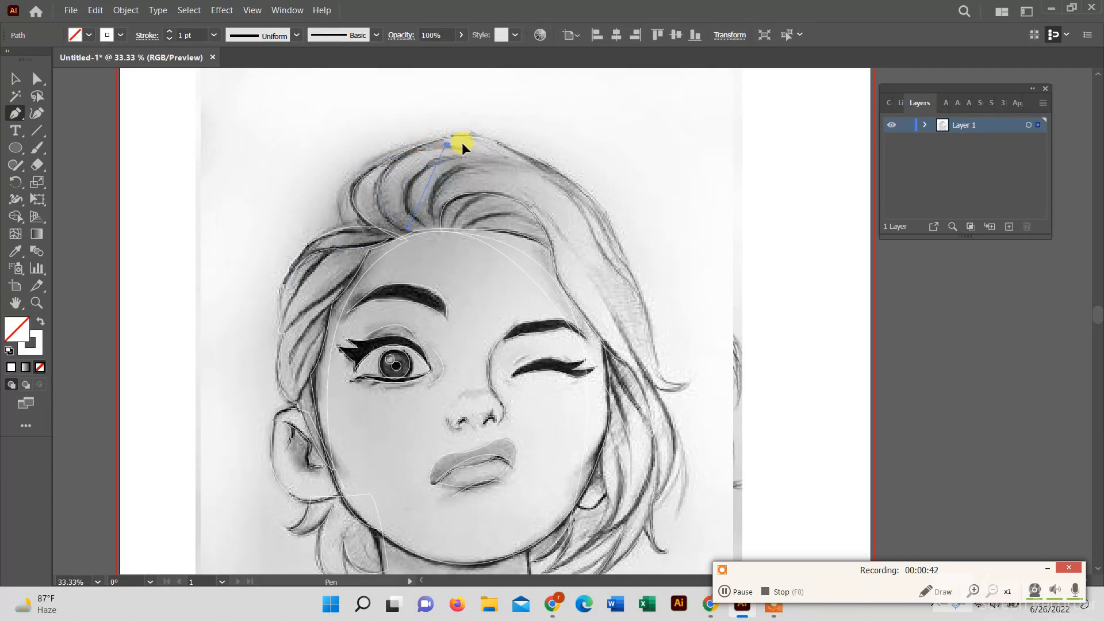
{"action": "left_click_drag", "start_coordinate": [547, 135], "coordinate": [579, 108]}
{"action": "left_click", "coordinate": [446, 144]}
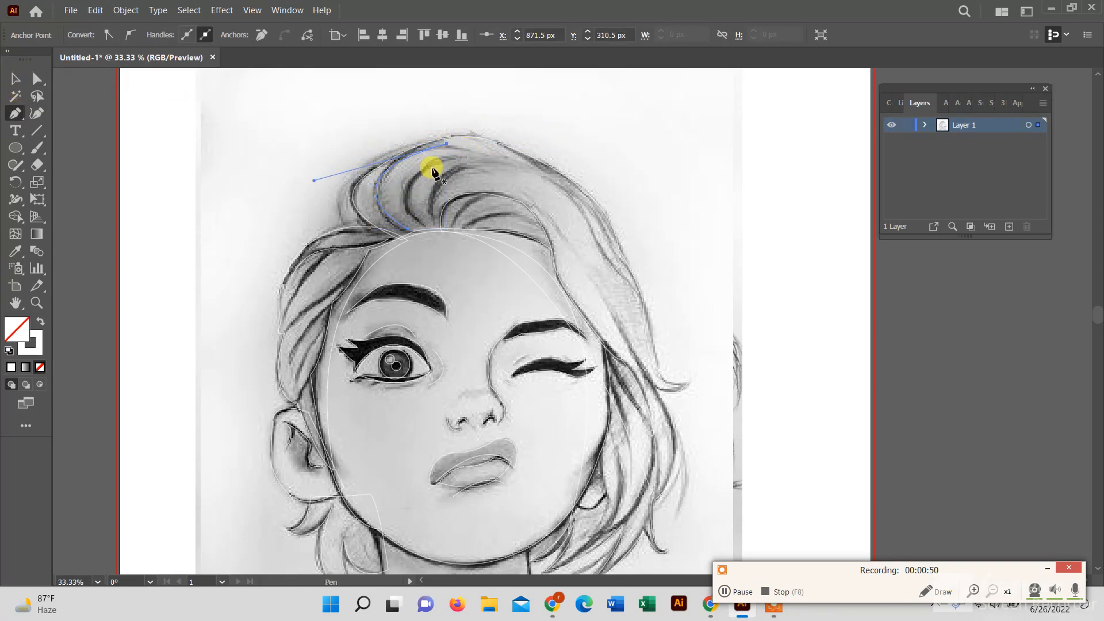
Trace the next inner hair strand from the forehead hairline up and over the top of the swept hair.
{"action": "left_click_drag", "start_coordinate": [446, 158], "coordinate": [521, 134]}
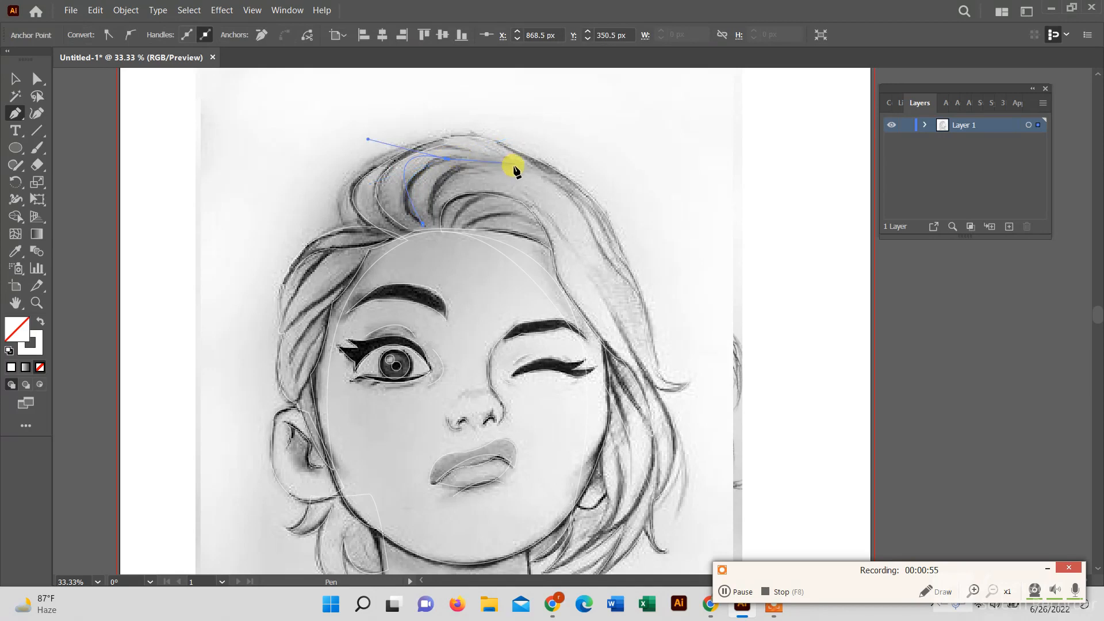
{"action": "scroll", "coordinate": [443, 172], "scroll_direction": "up", "scroll_amount": 2}
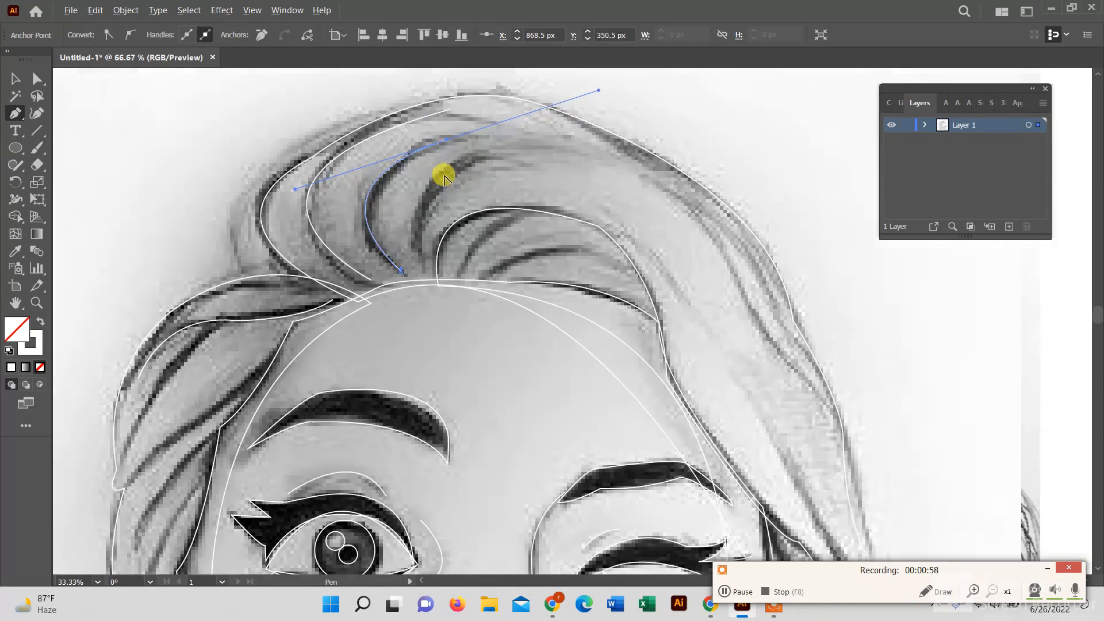
{"action": "left_click_drag", "start_coordinate": [553, 144], "coordinate": [581, 164]}
{"action": "left_click", "coordinate": [554, 144]}
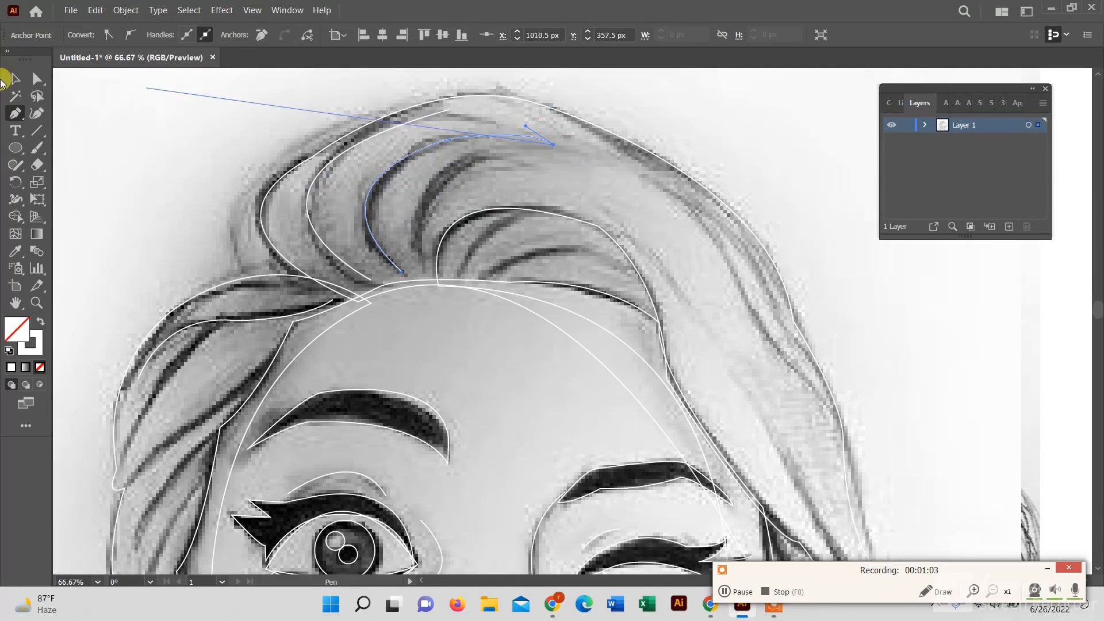
Trace the shorter dark strand just inside the previous one as a separate curved path.
{"action": "left_click", "coordinate": [14, 111]}
{"action": "left_click", "coordinate": [419, 253]}
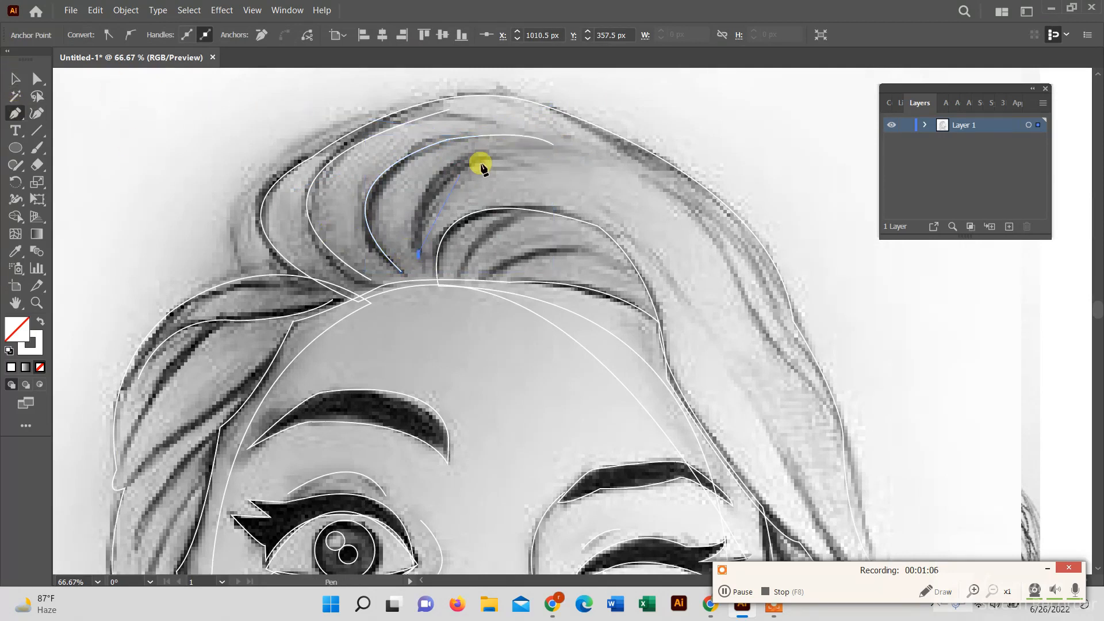
{"action": "left_click_drag", "start_coordinate": [528, 157], "coordinate": [573, 164]}
{"action": "left_click_drag", "start_coordinate": [646, 171], "coordinate": [643, 172]}
{"action": "left_click", "coordinate": [528, 157]}
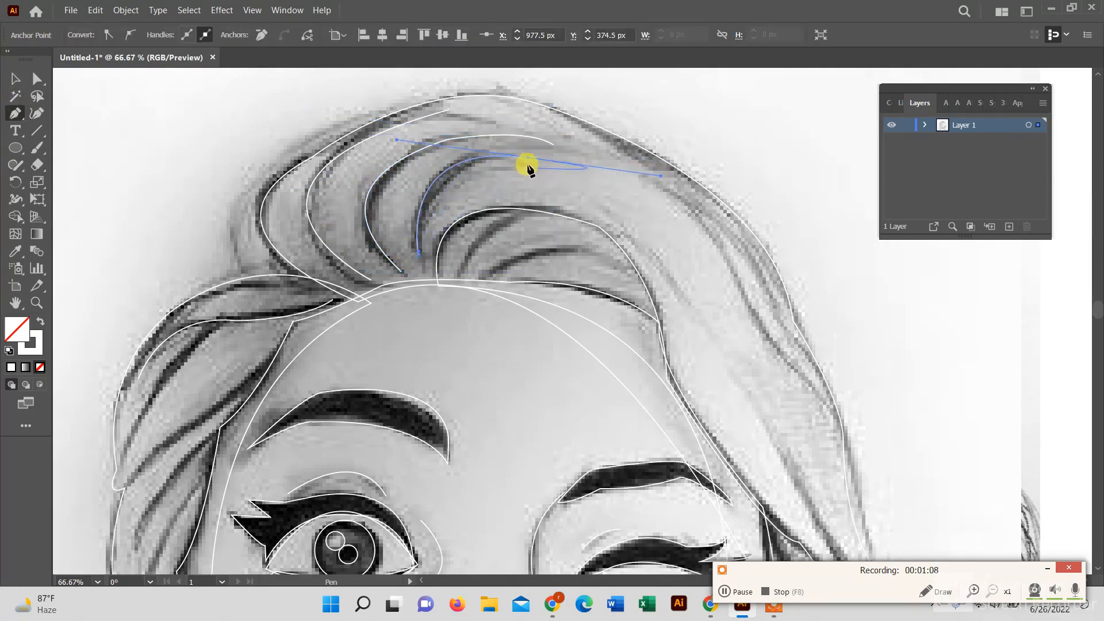
{"action": "left_click", "coordinate": [16, 80]}
Draw a separate curved path from mid-forehead hairline up to the inner hair curl's upper edge.
{"action": "left_click", "coordinate": [14, 113]}
{"action": "left_click", "coordinate": [460, 269], "text": "ctrl"}
{"action": "left_click", "coordinate": [460, 269]}
{"action": "left_click_drag", "start_coordinate": [571, 212], "coordinate": [621, 217]}
{"action": "left_click", "coordinate": [572, 213]}
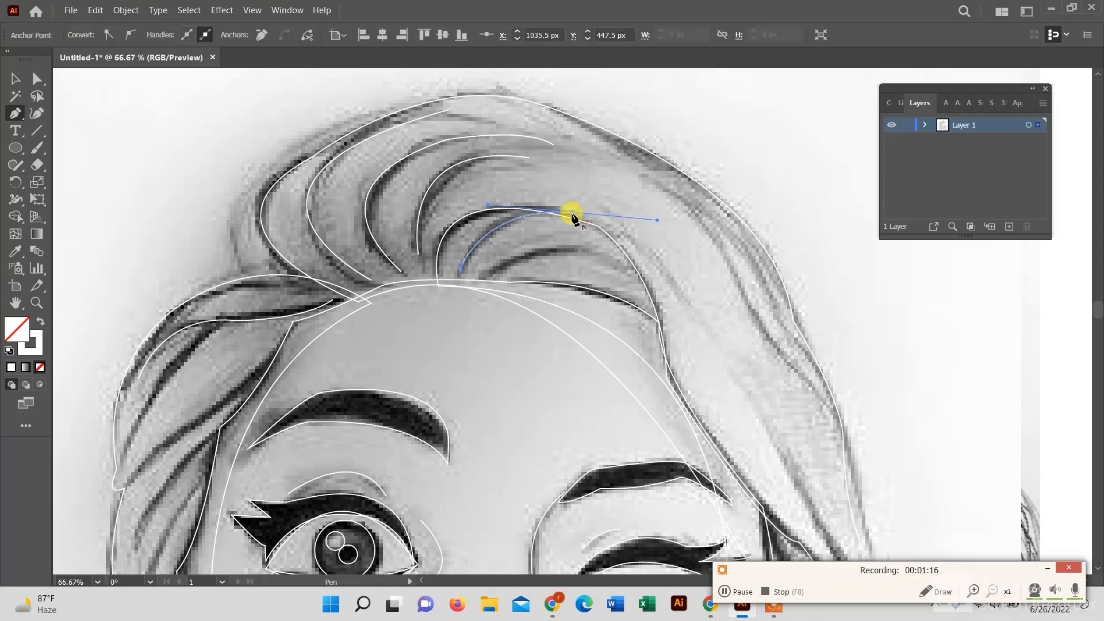
Trace the low arched strand just above the forehead hairline on the winking side and deselect the path.
{"action": "scroll", "coordinate": [403, 241], "scroll_direction": "down", "scroll_amount": 1}
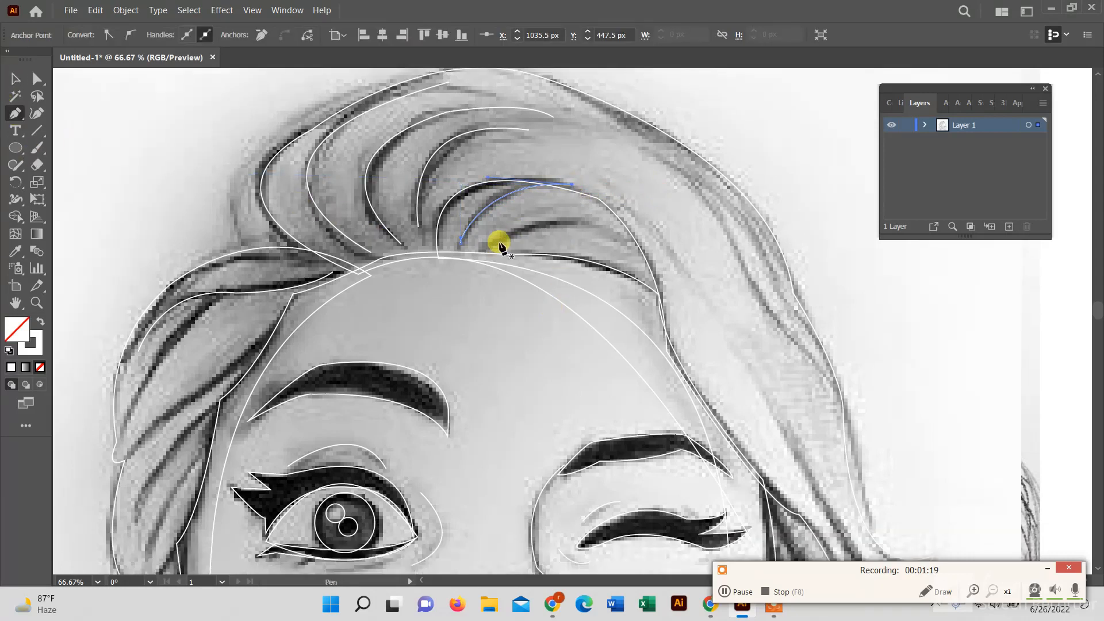
{"action": "left_click", "coordinate": [487, 245], "text": "ctrl"}
{"action": "left_click", "coordinate": [487, 246]}
{"action": "mouse_move", "coordinate": [631, 247]}
{"action": "left_mouse_down"}
{"action": "mouse_move", "coordinate": [658, 278]}
{"action": "mouse_move", "coordinate": [628, 247]}
{"action": "left_mouse_up"}
{"action": "left_click", "coordinate": [631, 246]}
{"action": "left_click", "coordinate": [14, 78]}
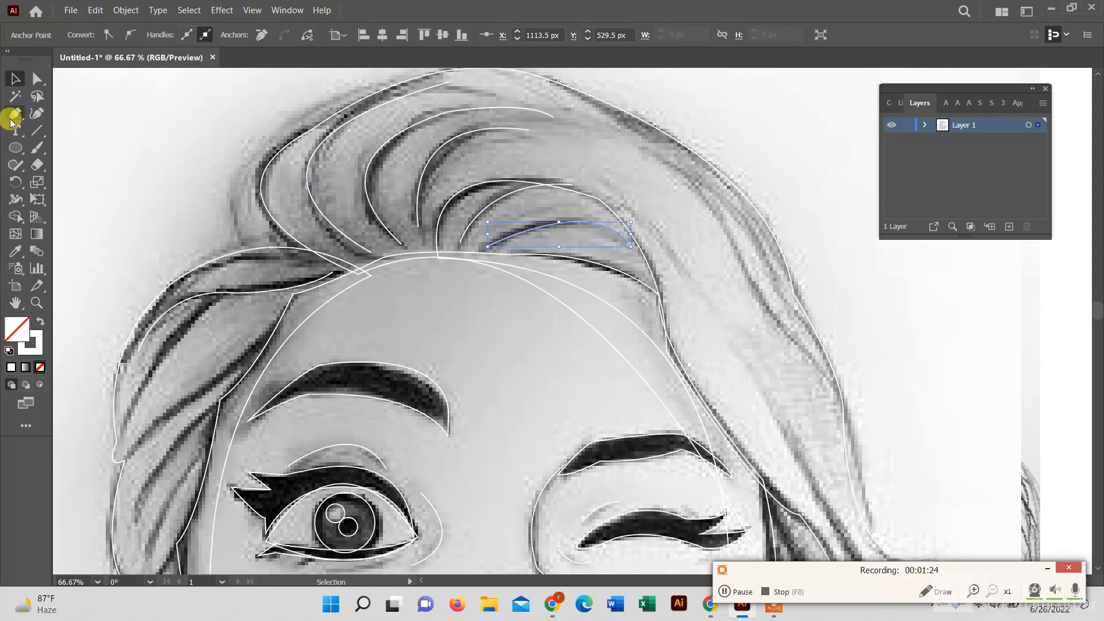
{"action": "left_click", "coordinate": [11, 115]}
{"action": "left_click", "coordinate": [722, 594]}
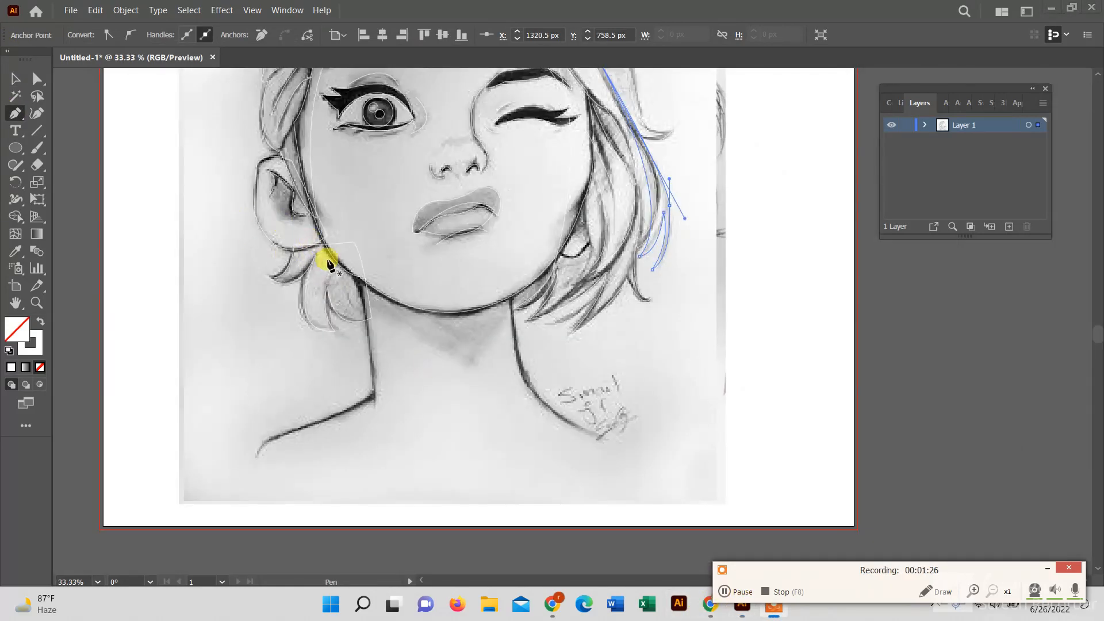
Trace the neck and shoulder outline on the open-eye side and extend the path along the sketch's bottom edge.
{"action": "left_click", "coordinate": [352, 269]}
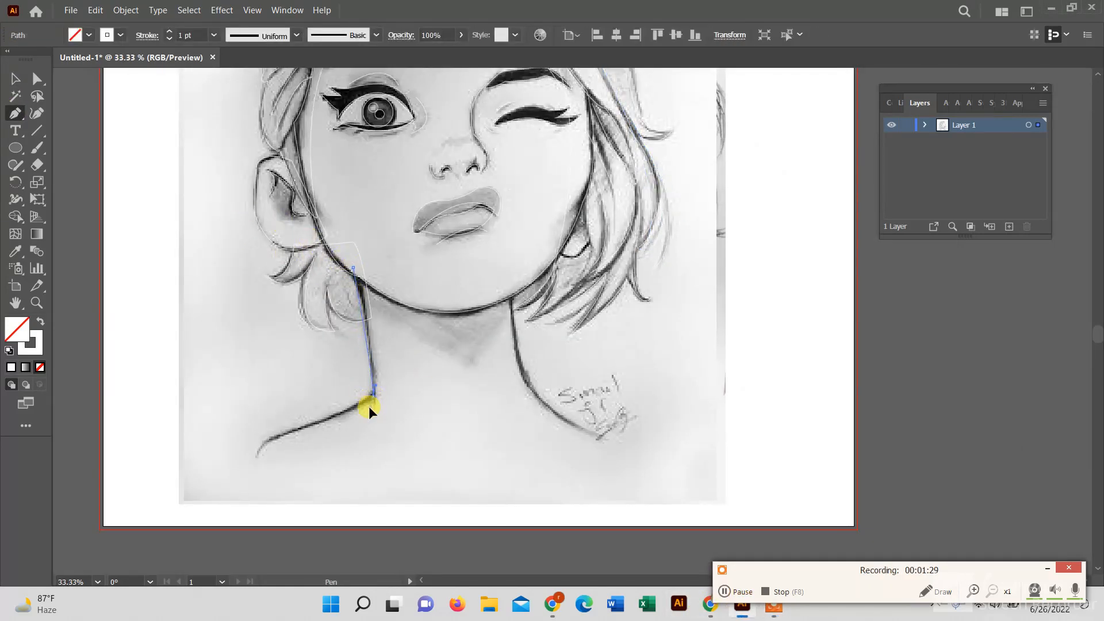
{"action": "left_click_drag", "start_coordinate": [368, 424], "coordinate": [370, 425]}
{"action": "left_click", "coordinate": [373, 396]}
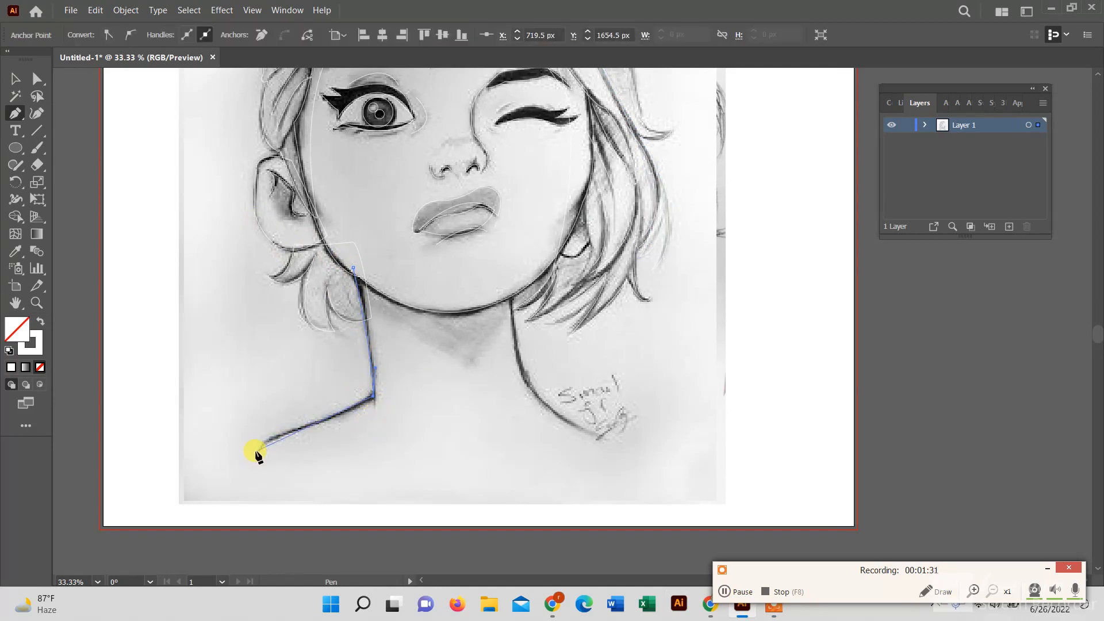
{"action": "left_click", "coordinate": [255, 457]}
{"action": "left_click_drag", "start_coordinate": [255, 457], "coordinate": [246, 496]}
{"action": "key", "text": "ctrl+z"}
{"action": "left_click", "coordinate": [257, 468]}
{"action": "left_click", "coordinate": [262, 502]}
{"action": "left_click", "coordinate": [643, 503]}
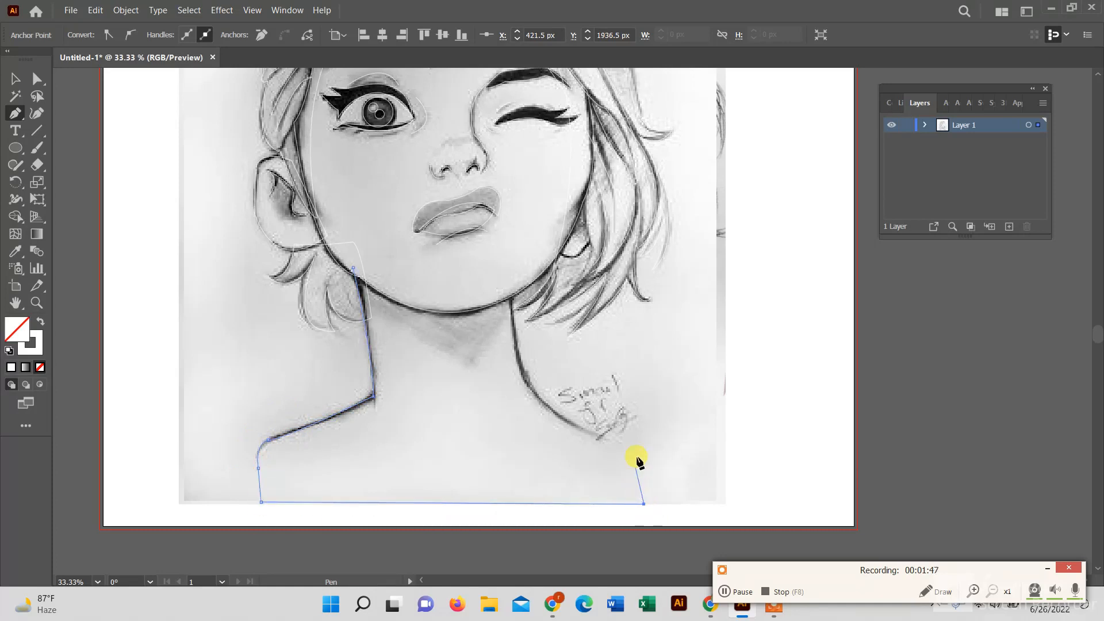
Continue the path over the winking-side shoulder and neck and close it with a curve just inside the jawline.
{"action": "left_click_drag", "start_coordinate": [604, 437], "coordinate": [575, 438]}
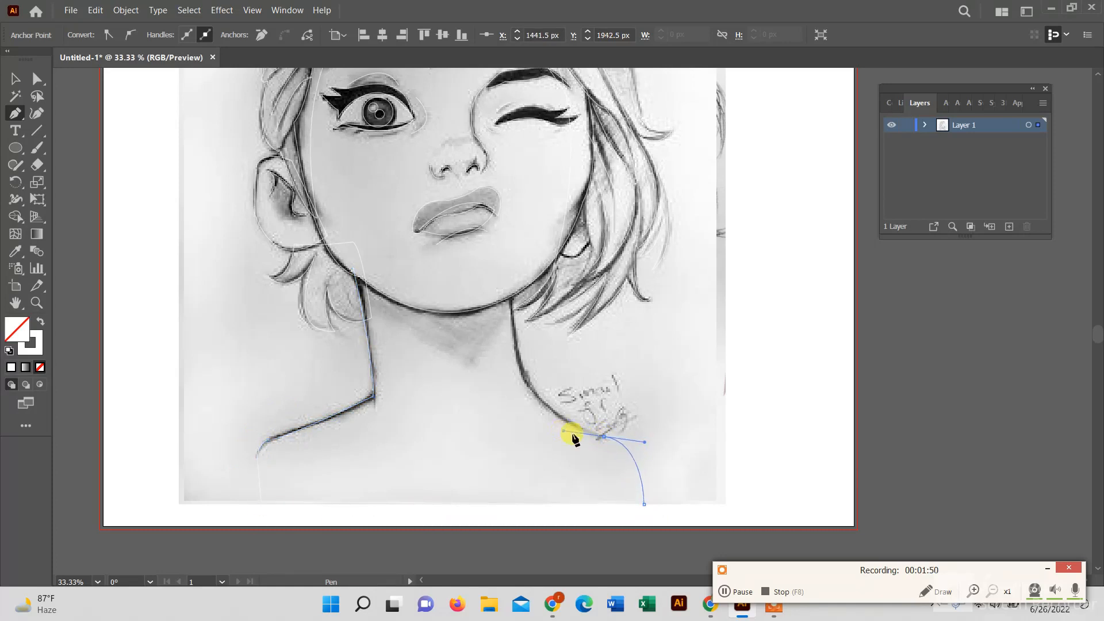
{"action": "left_click", "coordinate": [604, 437]}
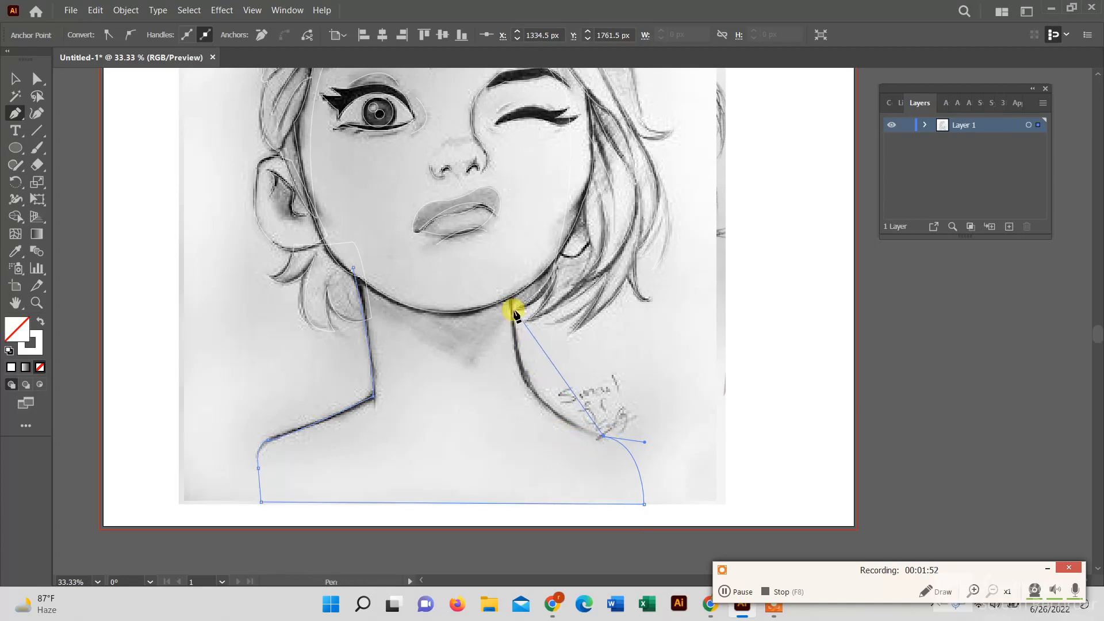
{"action": "left_click_drag", "start_coordinate": [512, 299], "coordinate": [512, 185]}
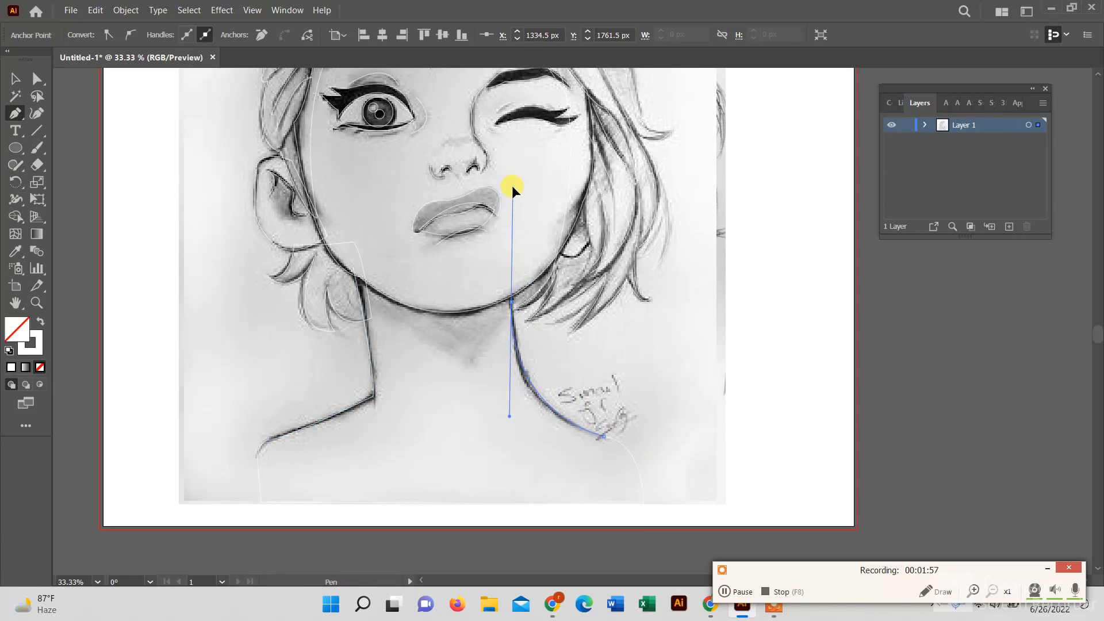
{"action": "left_click", "coordinate": [512, 280]}
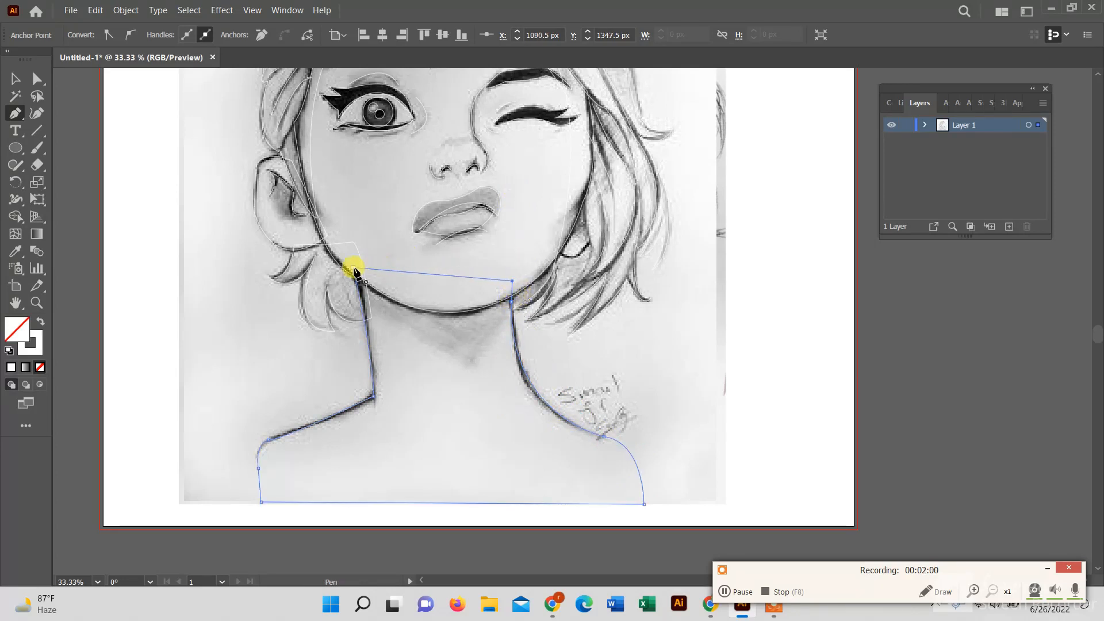
{"action": "left_click_drag", "start_coordinate": [352, 268], "coordinate": [276, 202]}
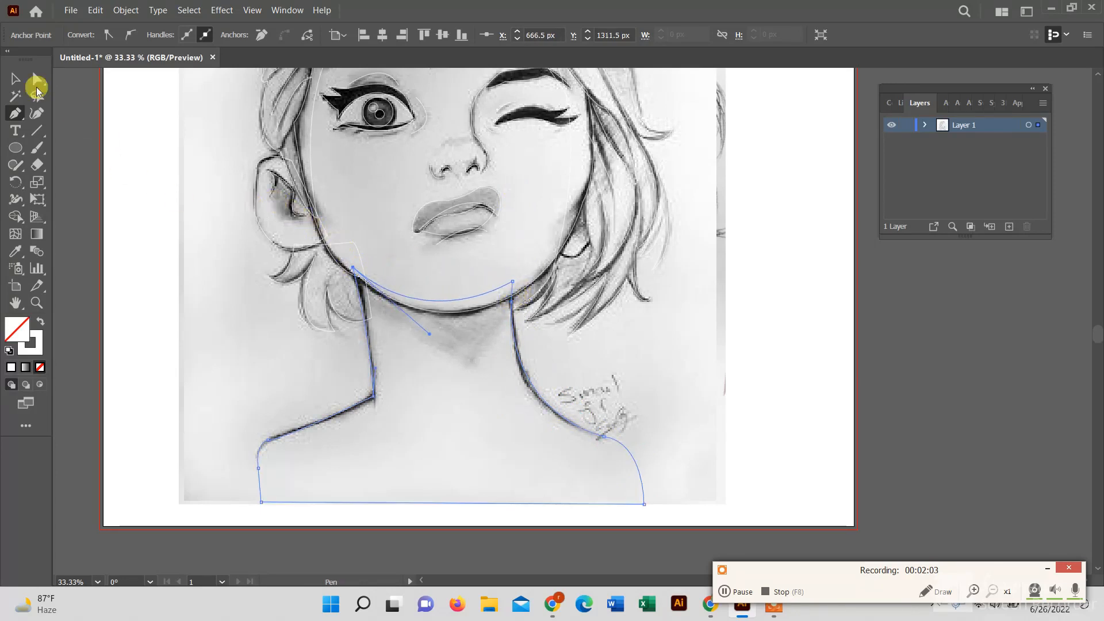
{"action": "left_click", "coordinate": [15, 79]}
{"action": "left_click", "coordinate": [723, 591]}
Place the column of colour swatches just outside the artboard's left edge.
{"action": "scroll", "coordinate": [431, 259], "scroll_direction": "up", "scroll_amount": 2}
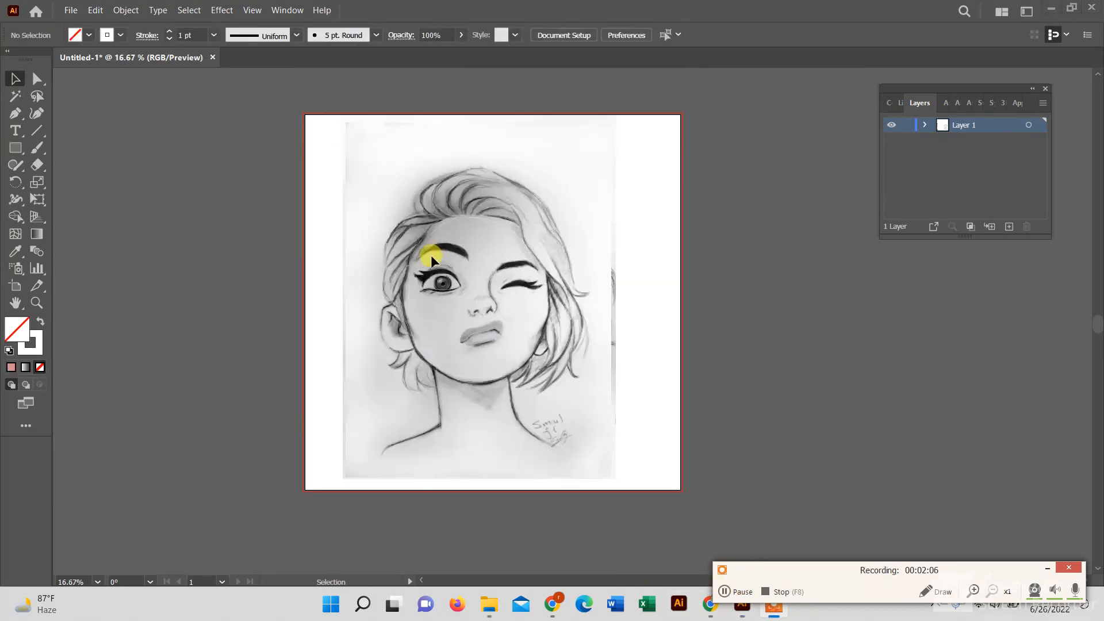
{"action": "scroll", "coordinate": [344, 250], "scroll_direction": "down", "scroll_amount": 2}
{"action": "left_click_drag", "start_coordinate": [170, 359], "coordinate": [296, 395]}
{"action": "scroll", "coordinate": [308, 330], "scroll_direction": "up", "scroll_amount": 3}
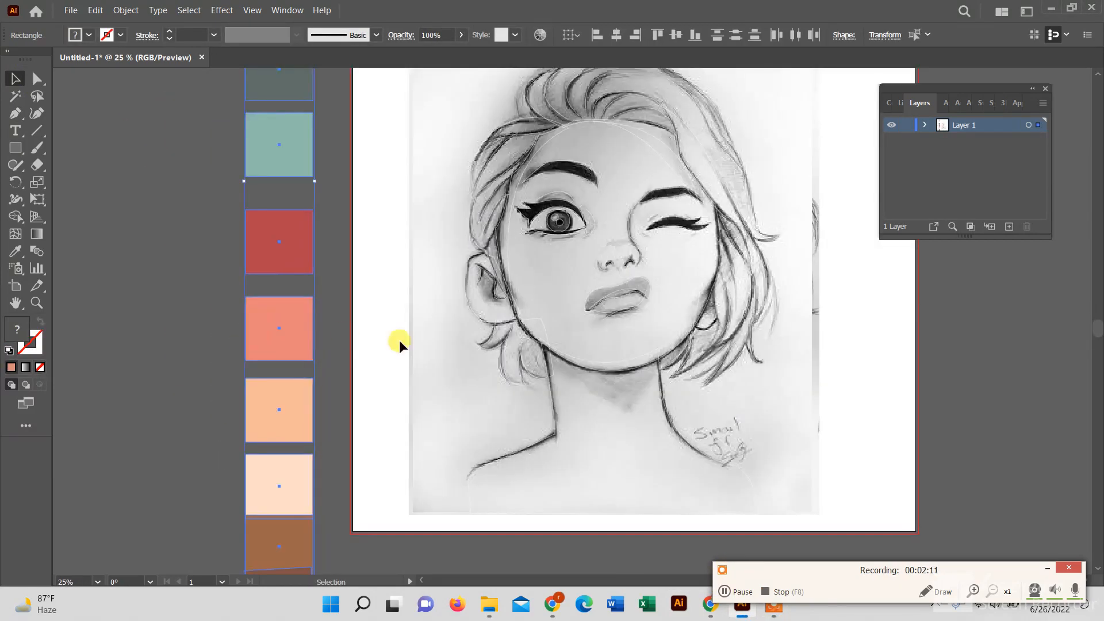
{"action": "scroll", "coordinate": [547, 316], "scroll_direction": "up", "scroll_amount": 1}
{"action": "scroll", "coordinate": [278, 375], "scroll_direction": "down", "scroll_amount": 2}
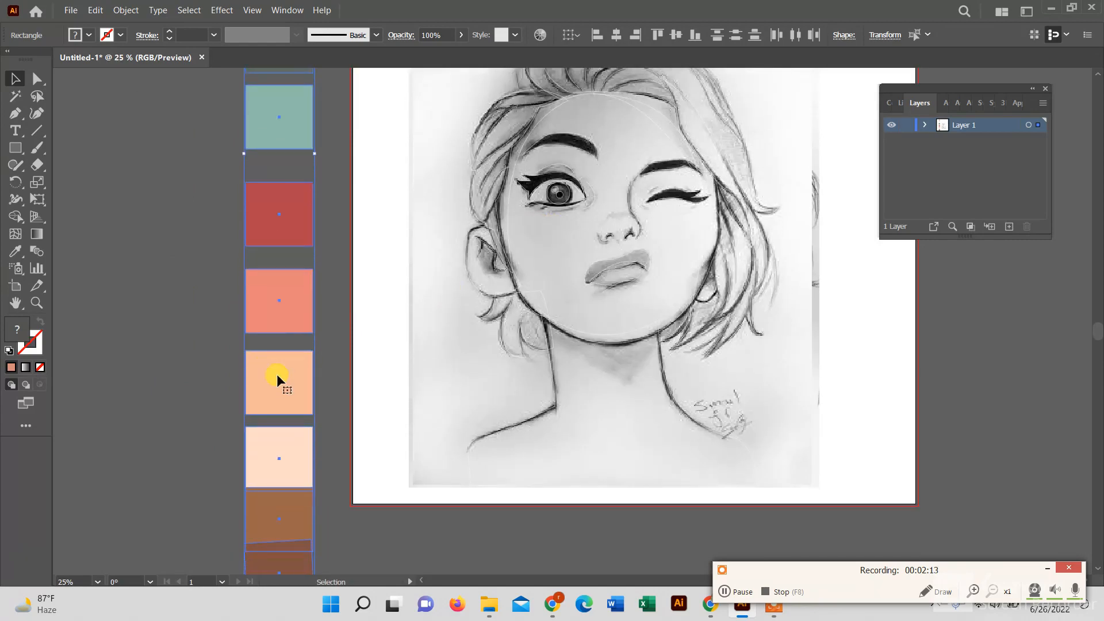
{"action": "scroll", "coordinate": [295, 379], "scroll_direction": "down", "scroll_amount": 1}
{"action": "scroll", "coordinate": [318, 289], "scroll_direction": "up", "scroll_amount": 6}
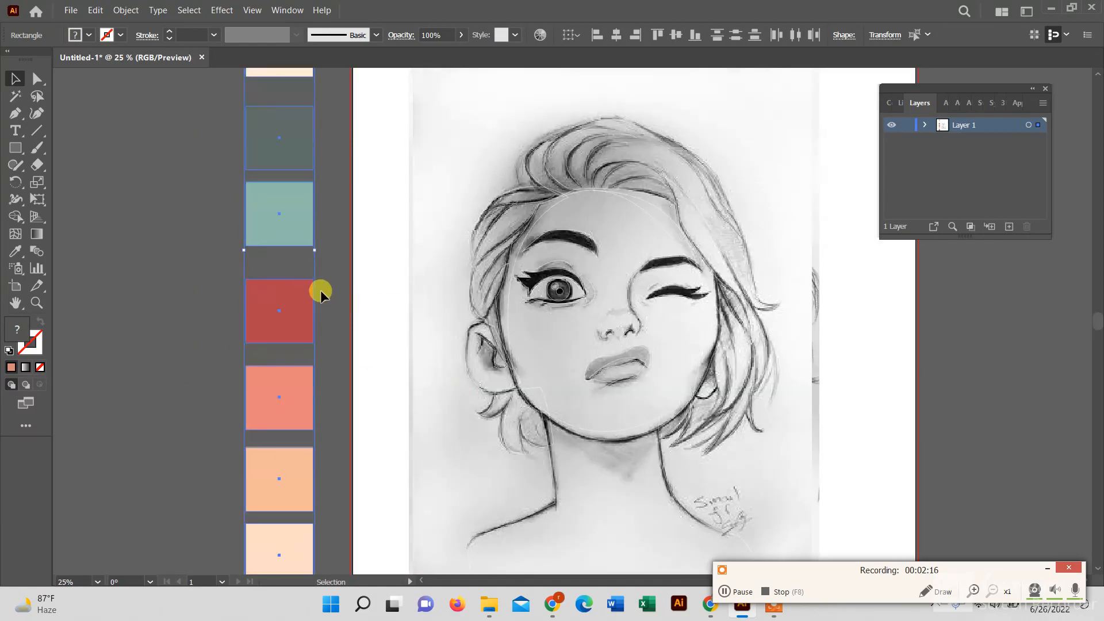
{"action": "scroll", "coordinate": [457, 264], "scroll_direction": "down", "scroll_amount": 2}
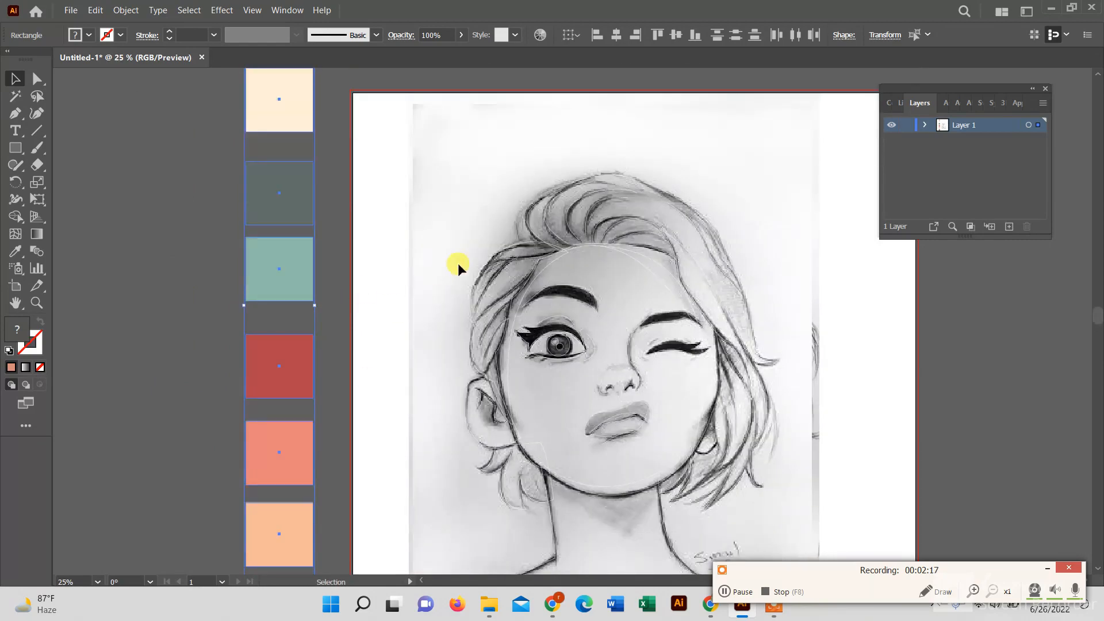
Fill the large swept top hair shape with the dark brown swatch using the Eyedropper.
{"action": "left_click", "coordinate": [530, 233]}
{"action": "scroll", "coordinate": [501, 253], "scroll_direction": "down", "scroll_amount": 2}
{"action": "left_click", "coordinate": [14, 252]}
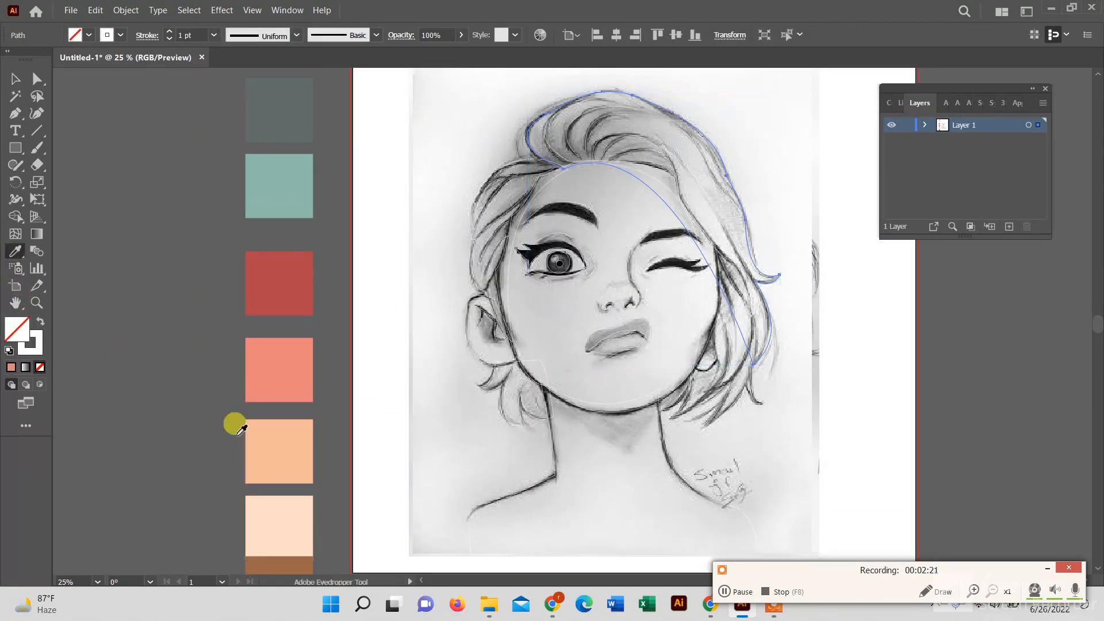
{"action": "scroll", "coordinate": [240, 428], "scroll_direction": "down", "scroll_amount": 2}
{"action": "left_click", "coordinate": [291, 542]}
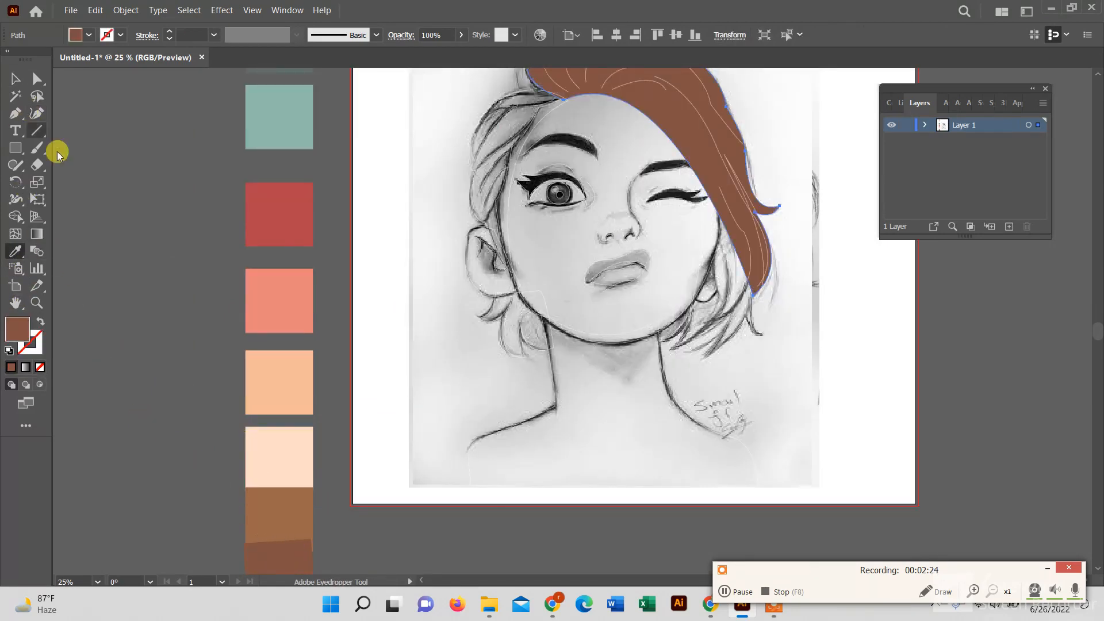
{"action": "left_click", "coordinate": [15, 79]}
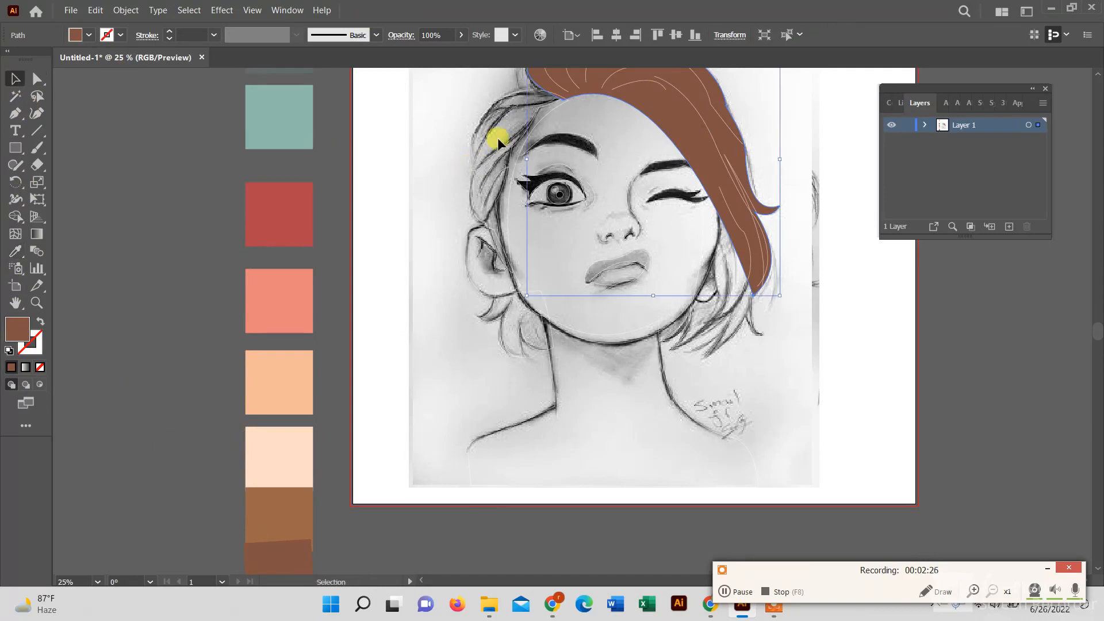
Fill the side hair shape above the ear with the dark brown sampled from the top hair.
{"action": "left_click", "coordinate": [560, 96]}
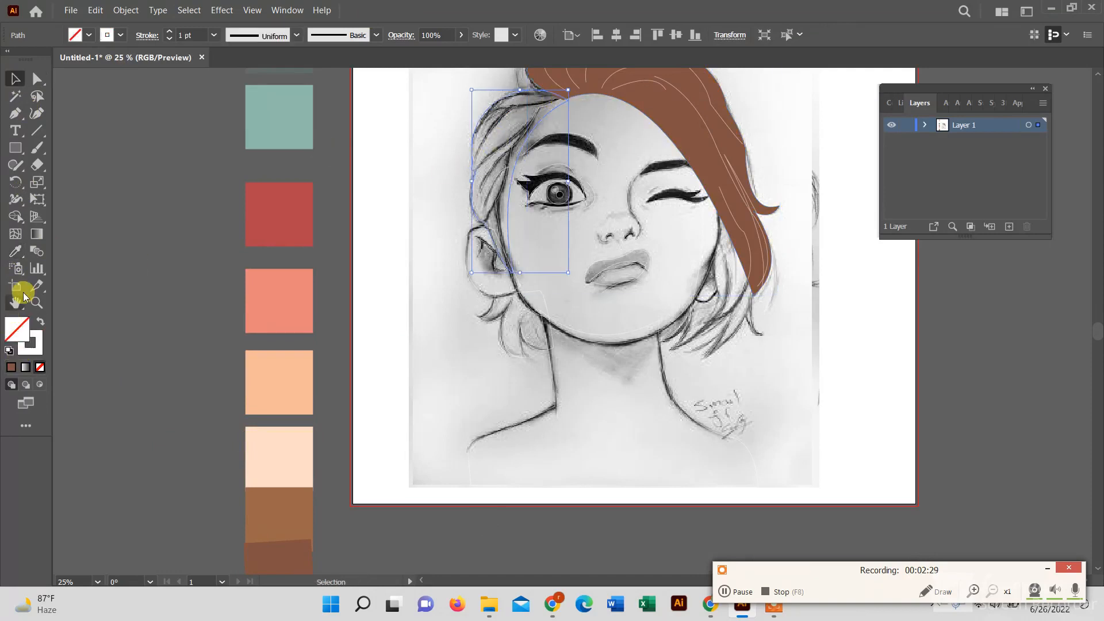
{"action": "left_click", "coordinate": [14, 251]}
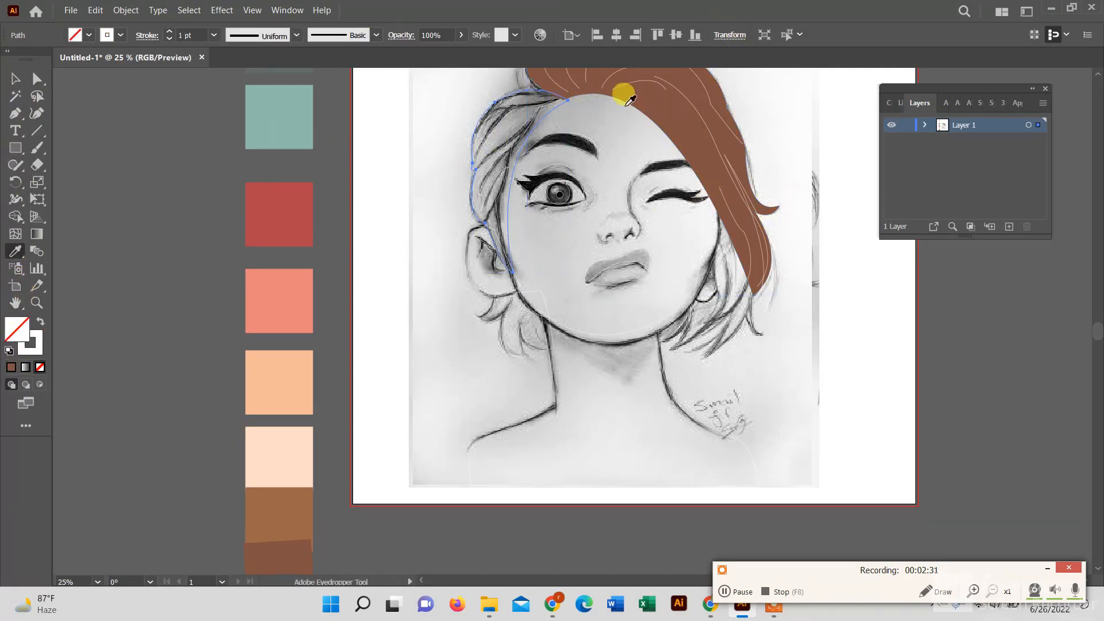
{"action": "left_click", "coordinate": [659, 92]}
{"action": "left_click", "coordinate": [14, 78]}
Fill the long hair shape beside the winking eye with the dark brown swatch.
{"action": "scroll", "coordinate": [267, 232], "scroll_direction": "down", "scroll_amount": 3}
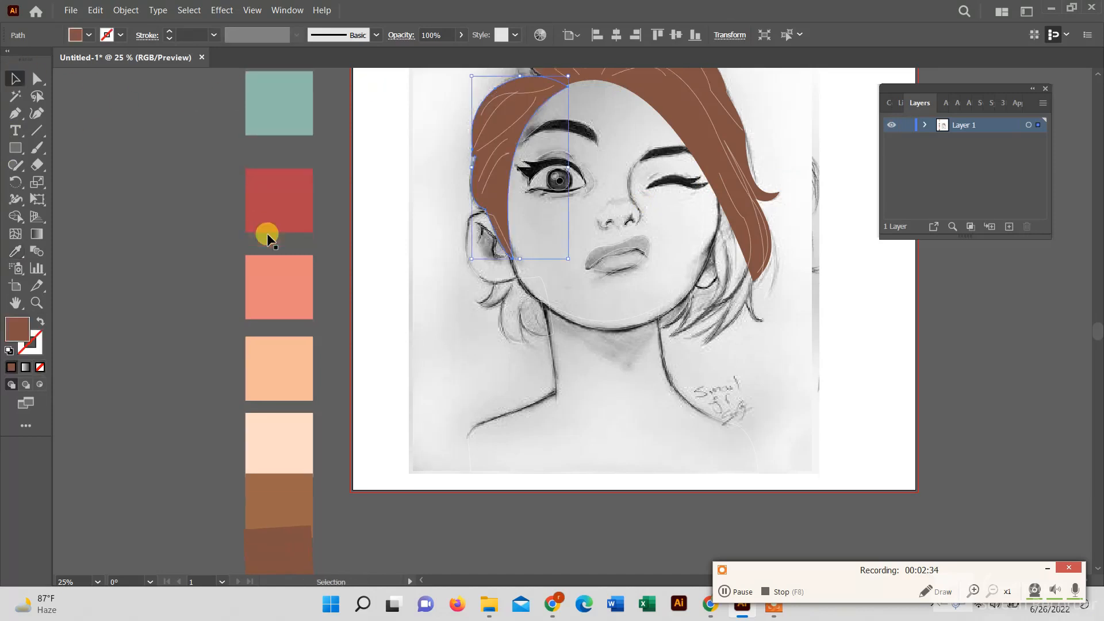
{"action": "left_click", "coordinate": [686, 259]}
{"action": "left_click", "coordinate": [15, 251]}
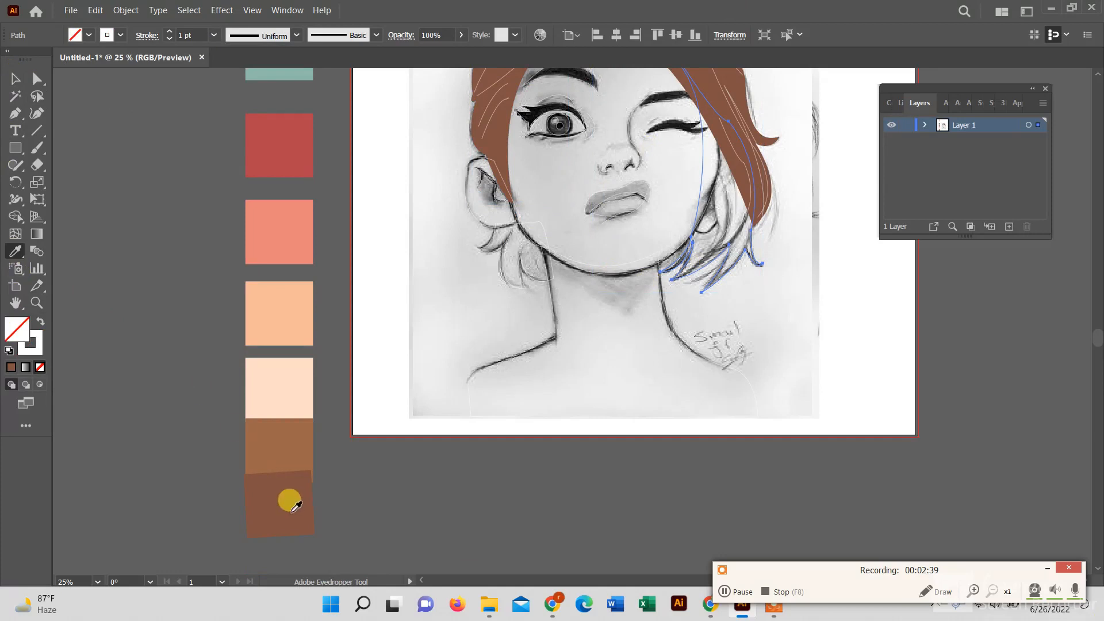
{"action": "left_click", "coordinate": [291, 504]}
{"action": "left_click", "coordinate": [15, 78]}
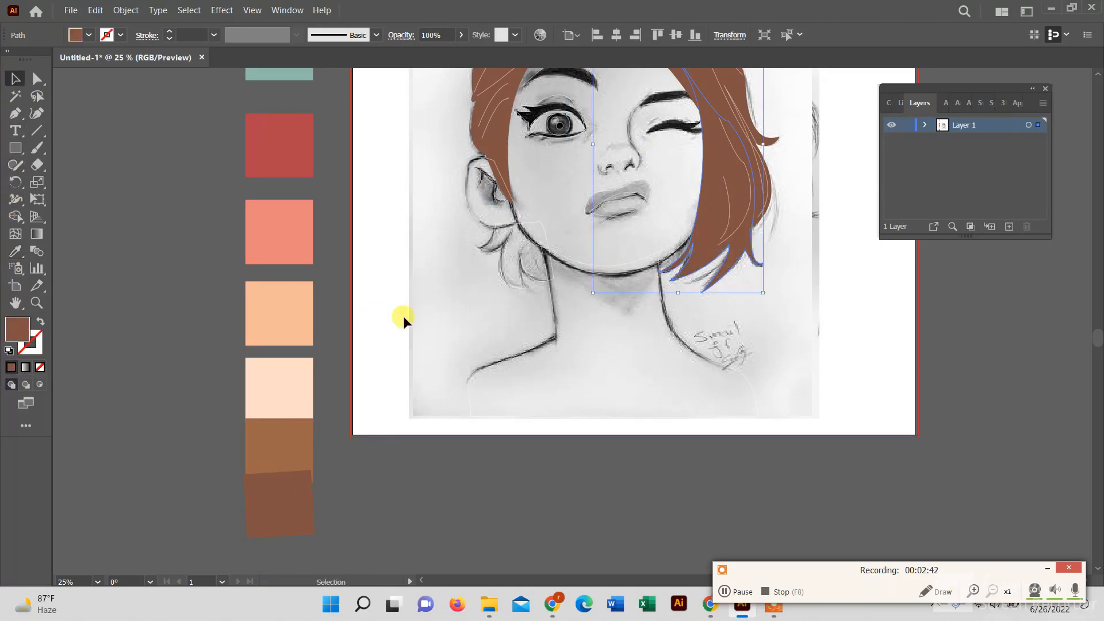
Fill the lower hair tuft below the ear with the dark brown sampled from the other hair.
{"action": "left_click", "coordinate": [525, 286]}
{"action": "left_click", "coordinate": [15, 251]}
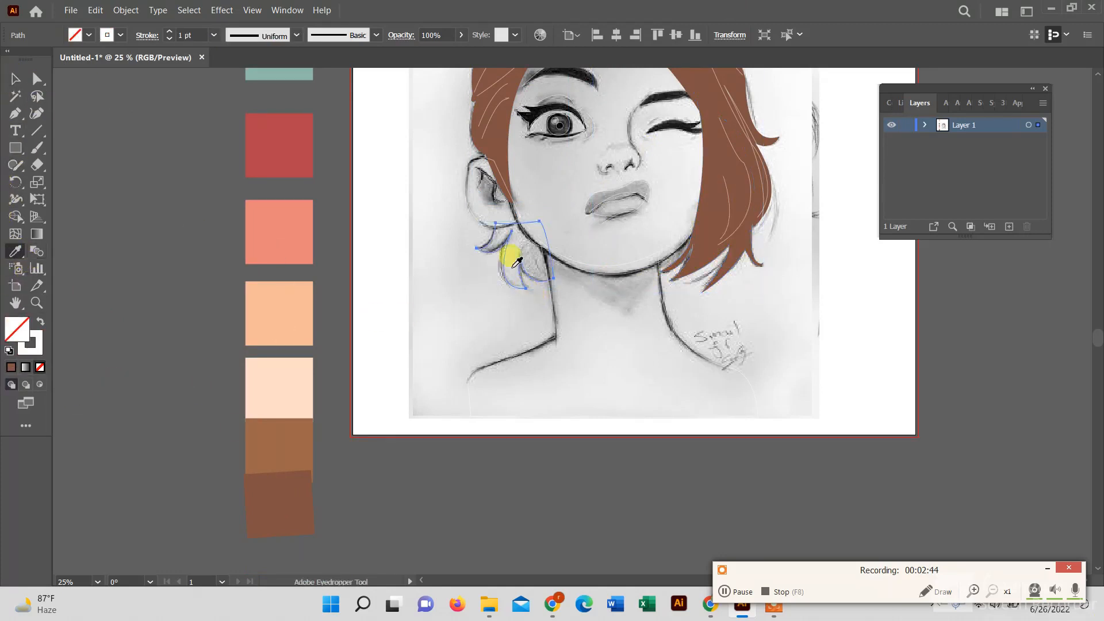
{"action": "left_click", "coordinate": [705, 198]}
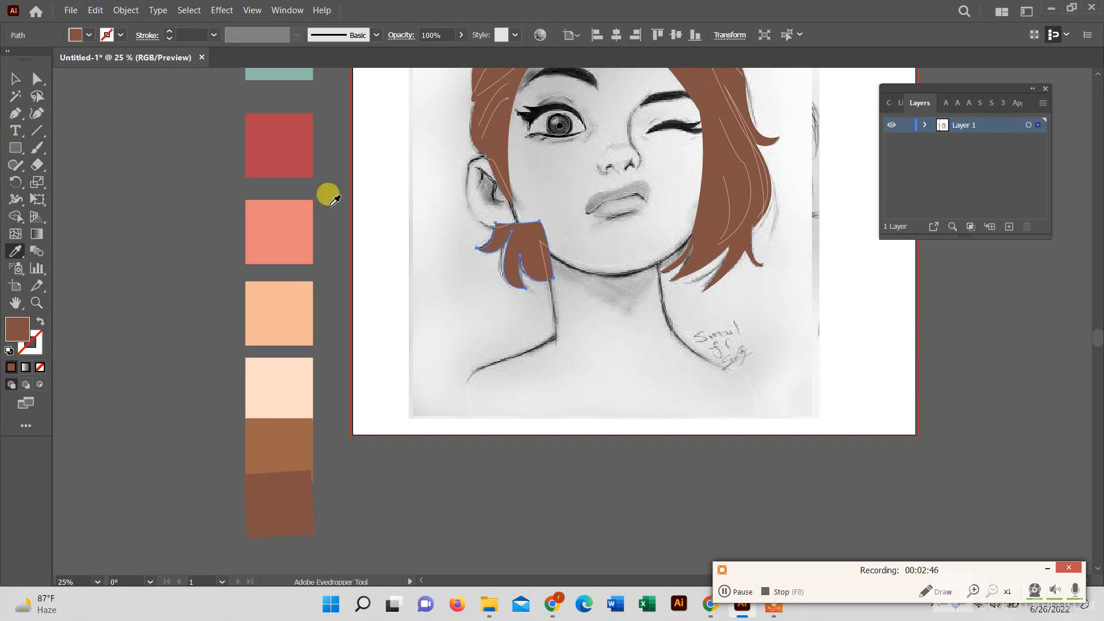
{"action": "left_click", "coordinate": [15, 78]}
{"action": "scroll", "coordinate": [456, 178], "scroll_direction": "up", "scroll_amount": 1}
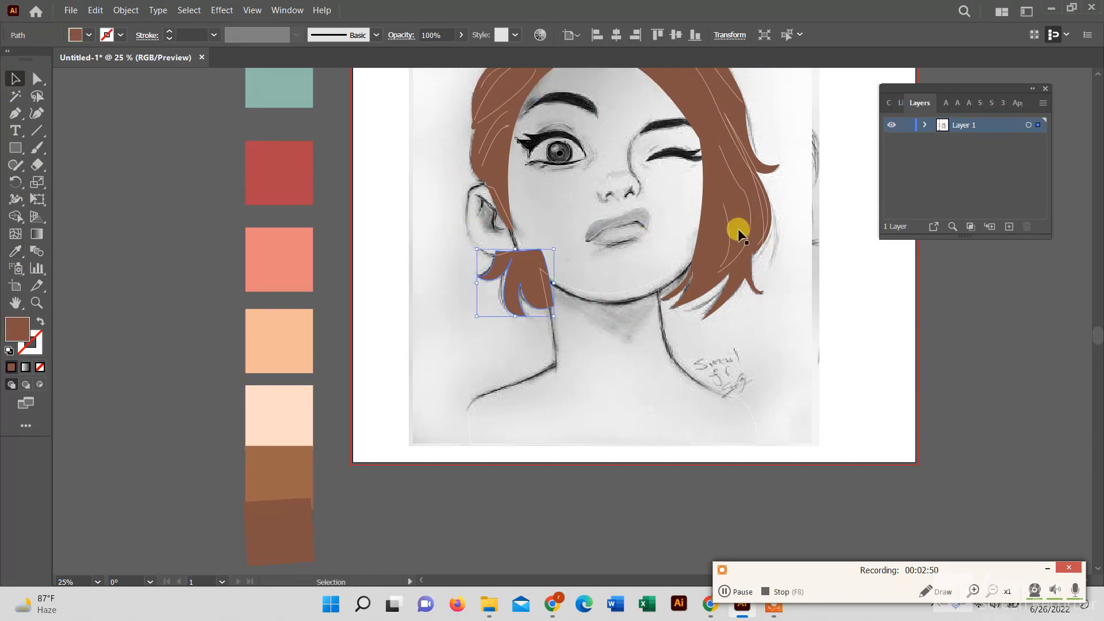
Fill the neck and shoulders shape with the beige swatch using the Eyedropper.
{"action": "scroll", "coordinate": [588, 343], "scroll_direction": "up", "scroll_amount": 2}
{"action": "left_click", "coordinate": [595, 339]}
{"action": "scroll", "coordinate": [296, 207], "scroll_direction": "up", "scroll_amount": 10}
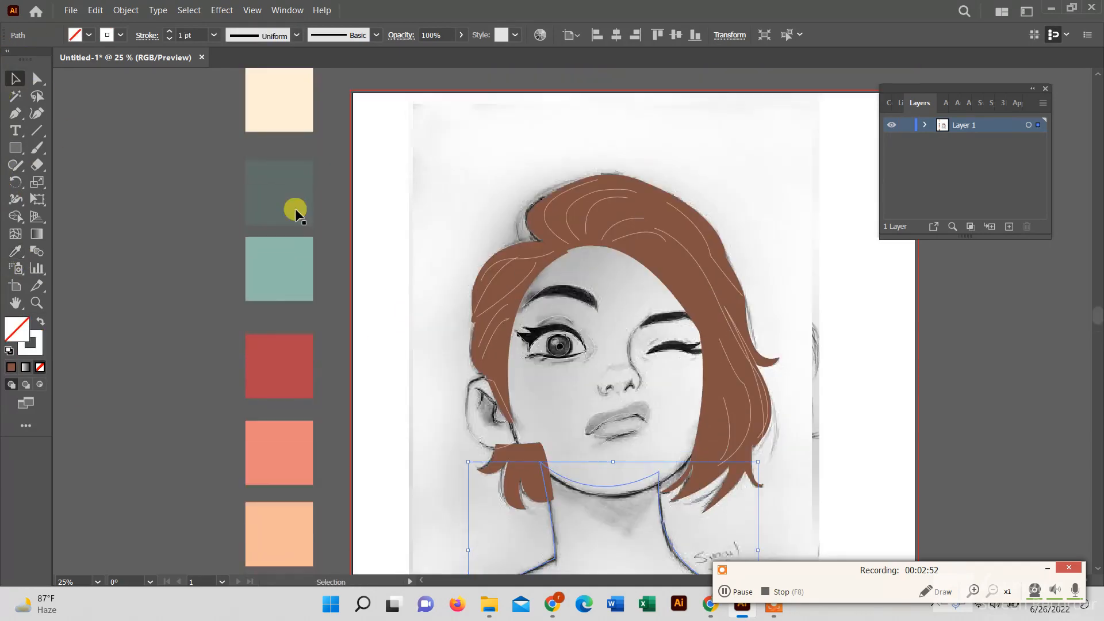
{"action": "scroll", "coordinate": [384, 279], "scroll_direction": "down", "scroll_amount": 1}
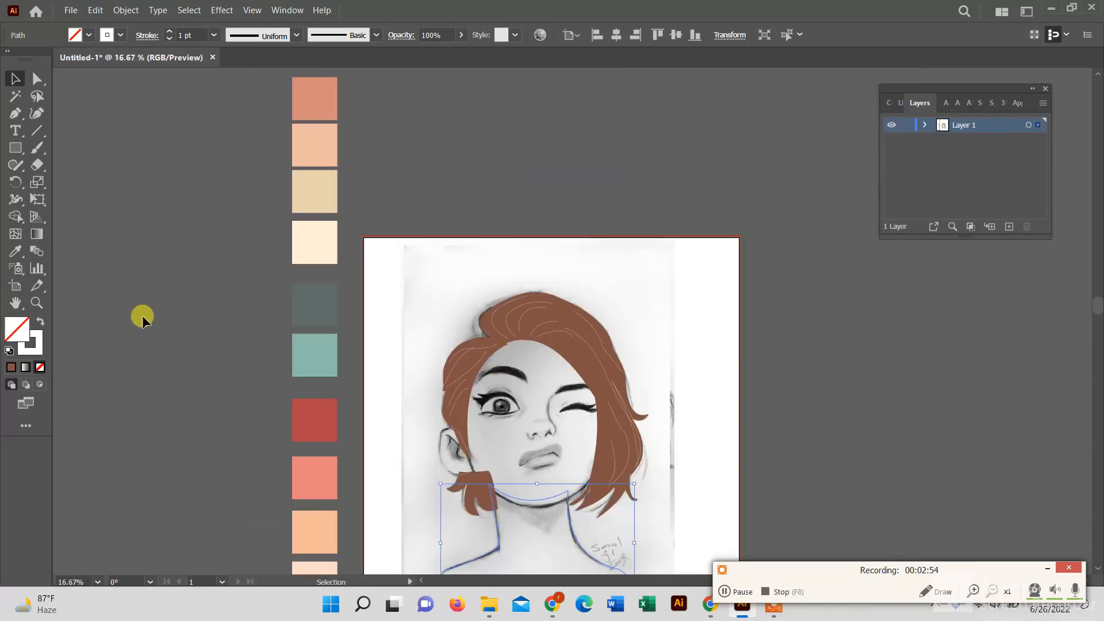
{"action": "left_click", "coordinate": [15, 250]}
{"action": "scroll", "coordinate": [419, 217], "scroll_direction": "down", "scroll_amount": 1}
{"action": "scroll", "coordinate": [374, 155], "scroll_direction": "up", "scroll_amount": 3}
{"action": "left_click", "coordinate": [334, 91]}
Try the salmon swatch on the neck and shoulders shape and return it to the beige swatch.
{"action": "scroll", "coordinate": [325, 81], "scroll_direction": "up", "scroll_amount": 3}
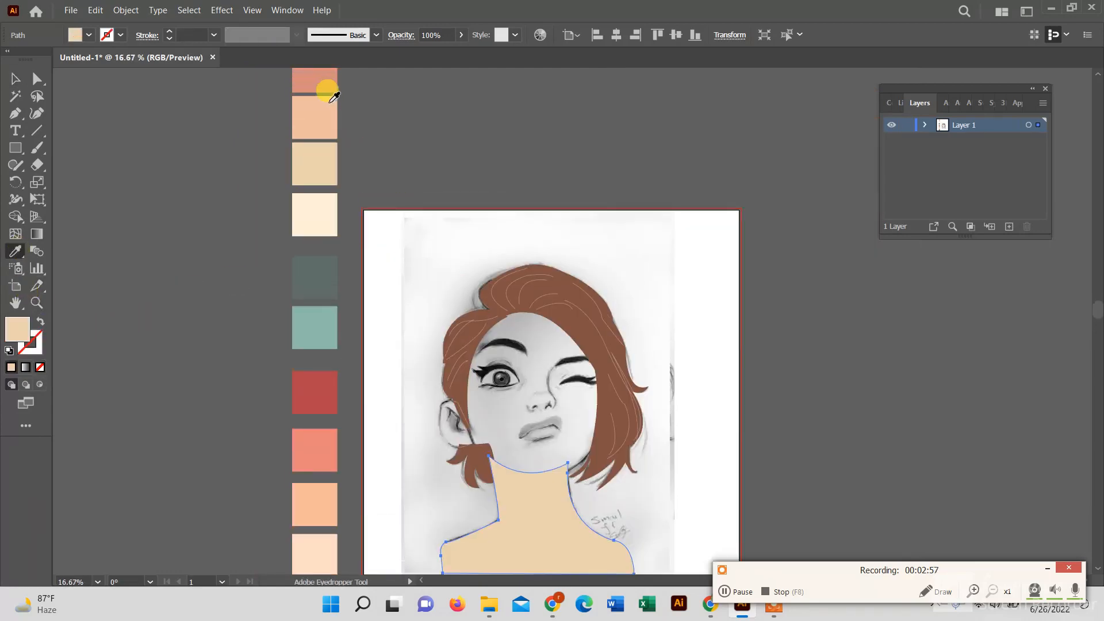
{"action": "left_click", "coordinate": [326, 81]}
{"action": "scroll", "coordinate": [319, 89], "scroll_direction": "up", "scroll_amount": 3}
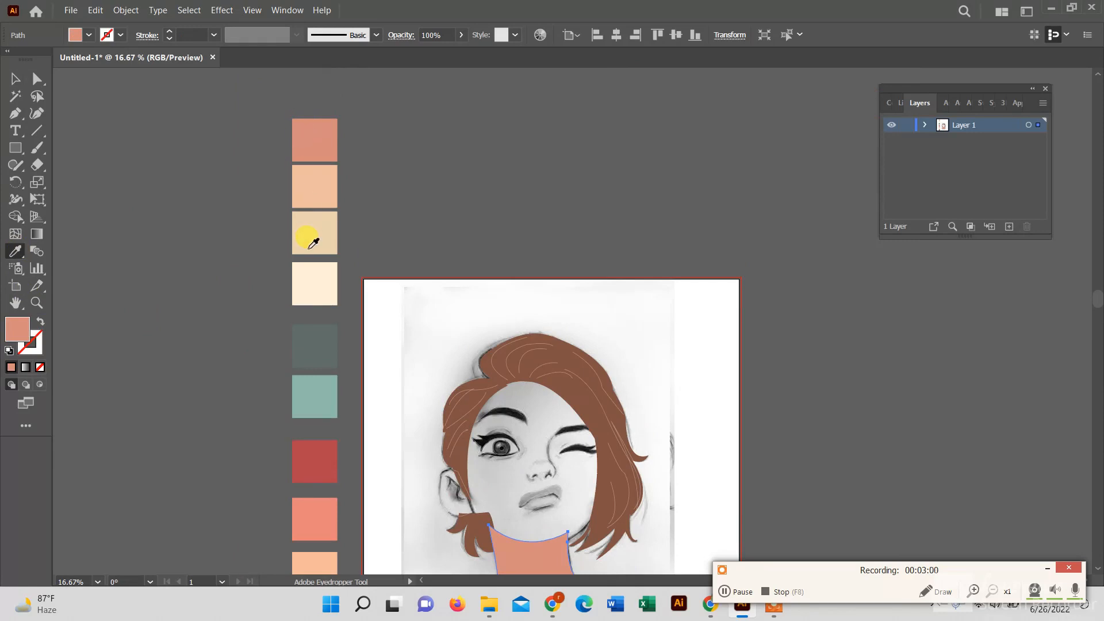
{"action": "left_click", "coordinate": [314, 238]}
Select the face outline behind the hair and fill it with the beige sampled from the neck.
{"action": "left_click", "coordinate": [16, 88]}
{"action": "scroll", "coordinate": [656, 210], "scroll_direction": "down", "scroll_amount": 3}
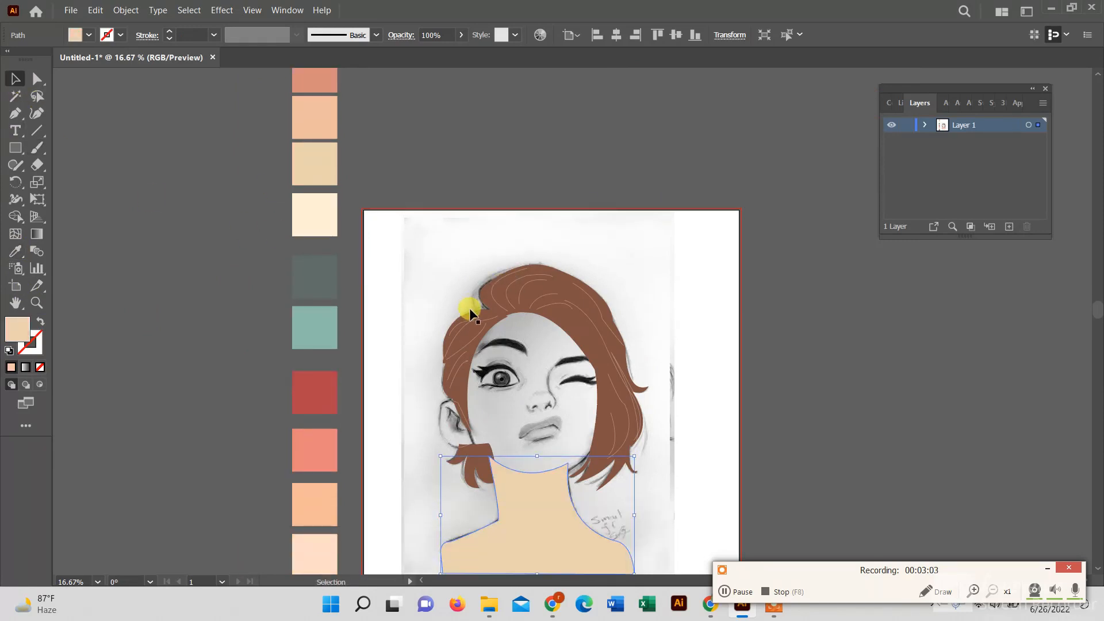
{"action": "left_click", "coordinate": [497, 320]}
{"action": "left_click", "coordinate": [540, 318]}
{"action": "left_click", "coordinate": [536, 313]}
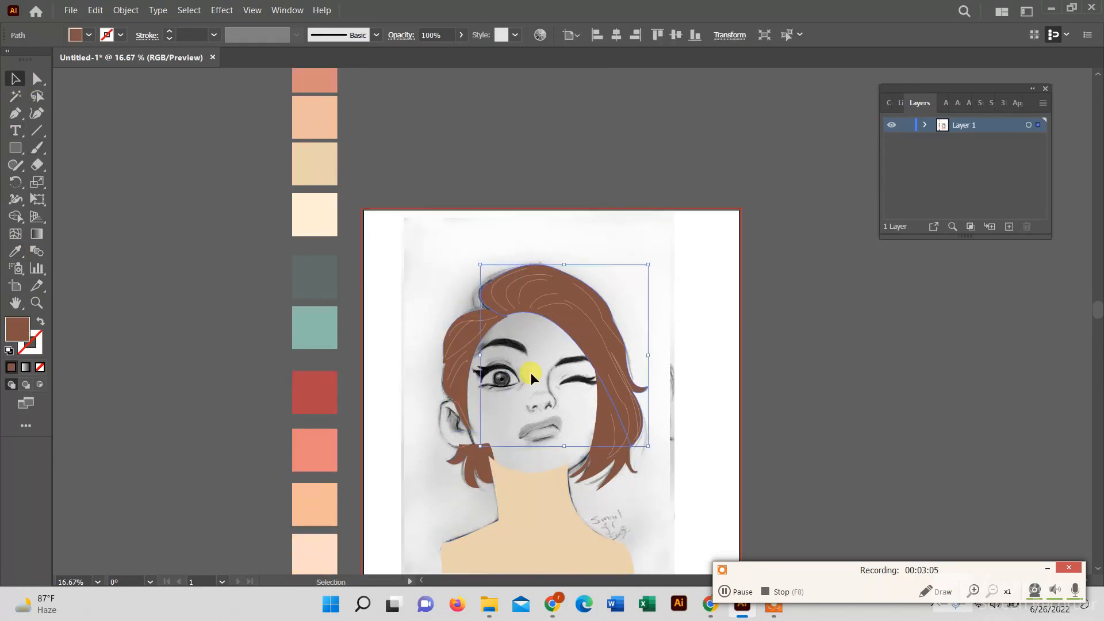
{"action": "left_click", "coordinate": [575, 460]}
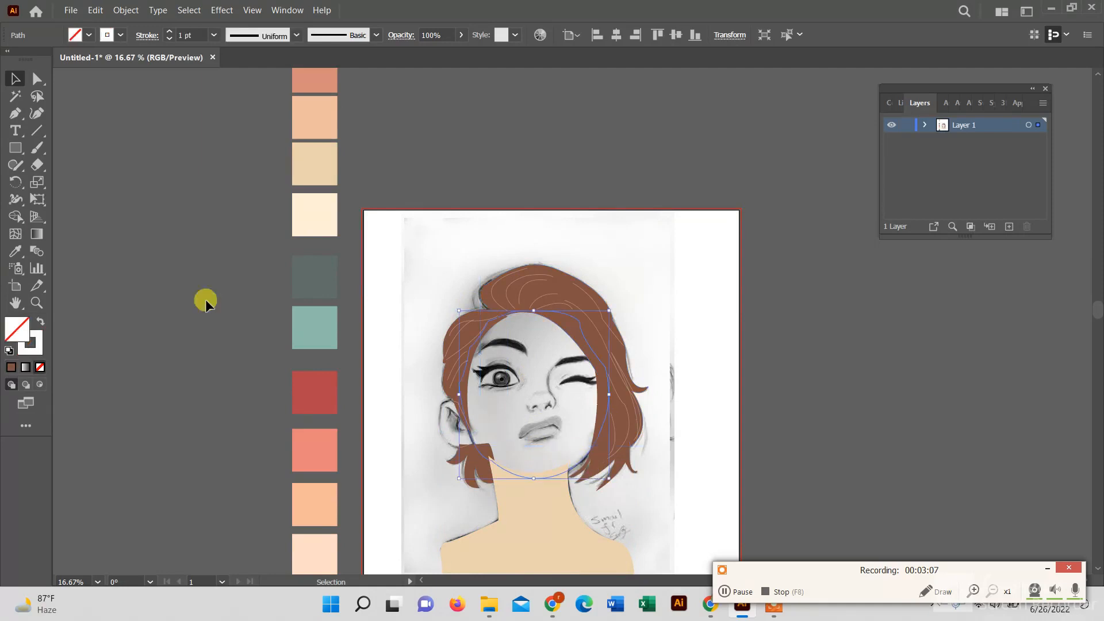
{"action": "left_click", "coordinate": [14, 251]}
{"action": "left_click", "coordinate": [554, 513]}
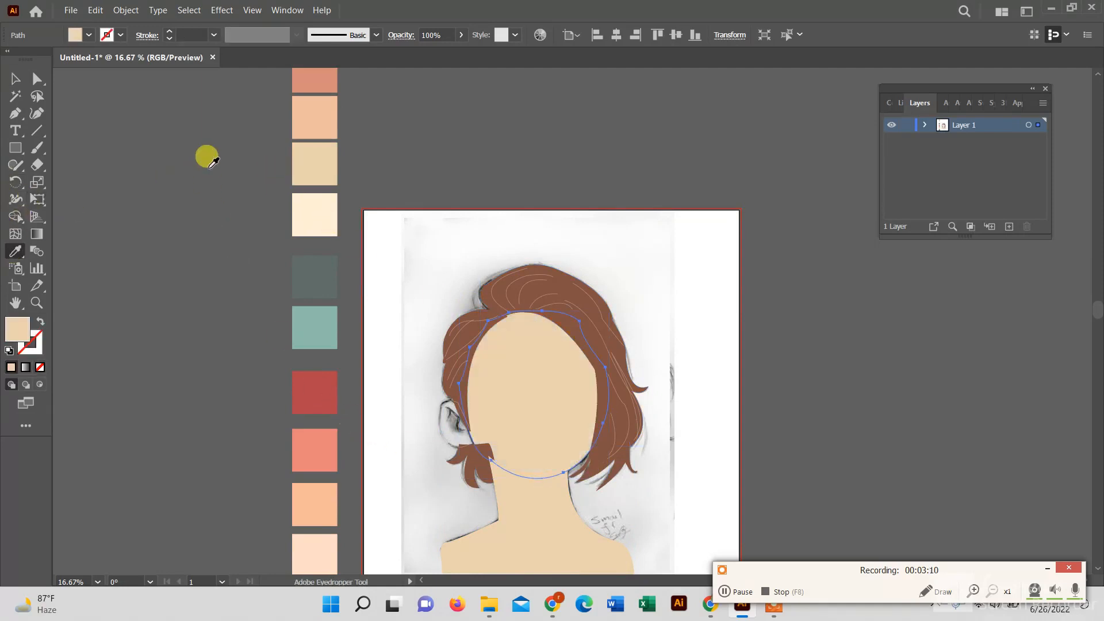
{"action": "left_click", "coordinate": [17, 80]}
Fill the outer ear shape with the beige sampled from the face.
{"action": "scroll", "coordinate": [301, 169], "scroll_direction": "down", "scroll_amount": 4}
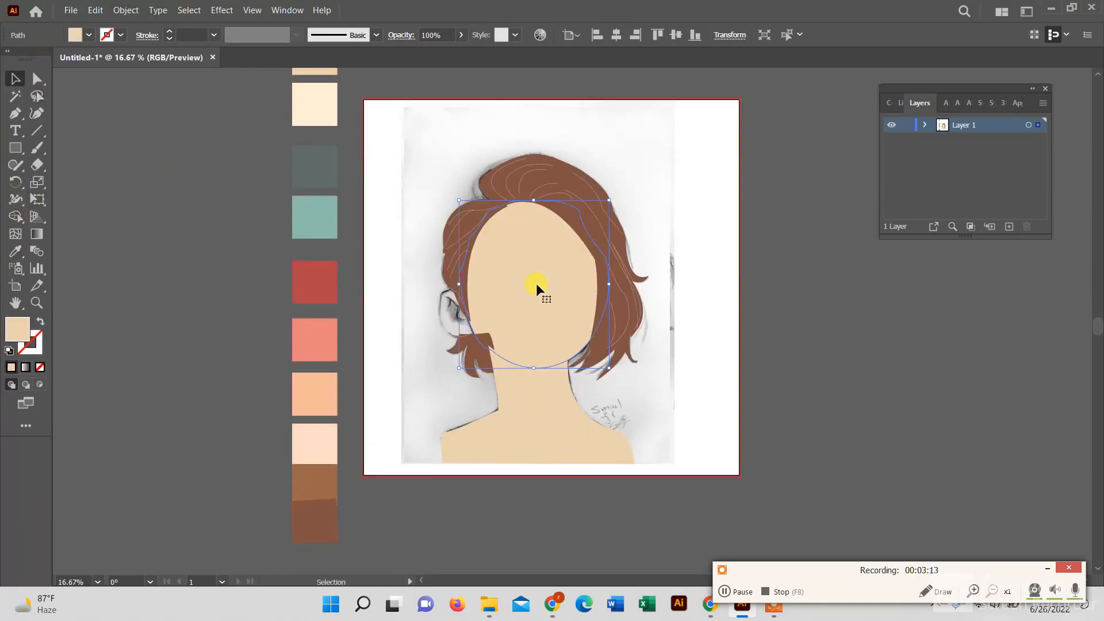
{"action": "left_click", "coordinate": [447, 289]}
{"action": "left_click", "coordinate": [14, 251]}
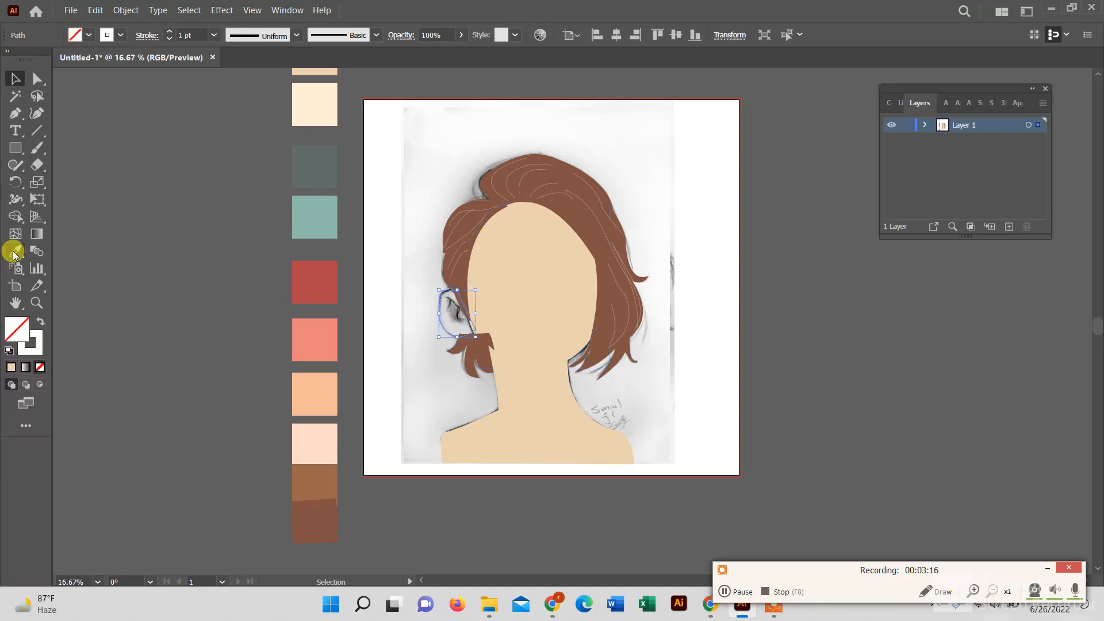
{"action": "left_click", "coordinate": [500, 249]}
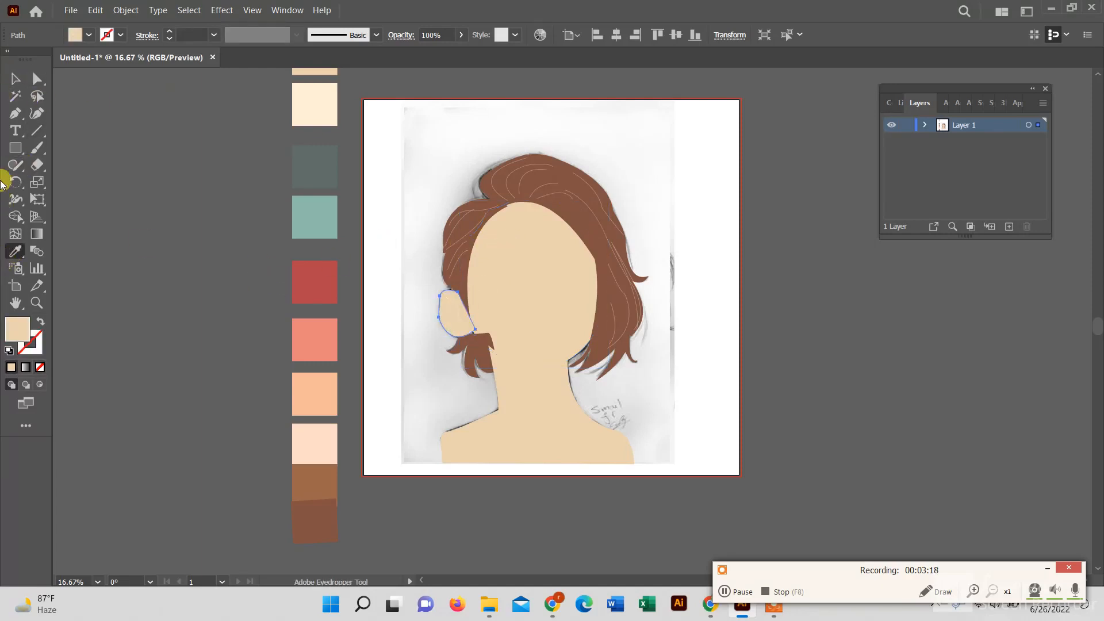
Try bringing the beige face shape to the front of the artwork.
{"action": "left_click", "coordinate": [16, 78]}
{"action": "left_click", "coordinate": [639, 185]}
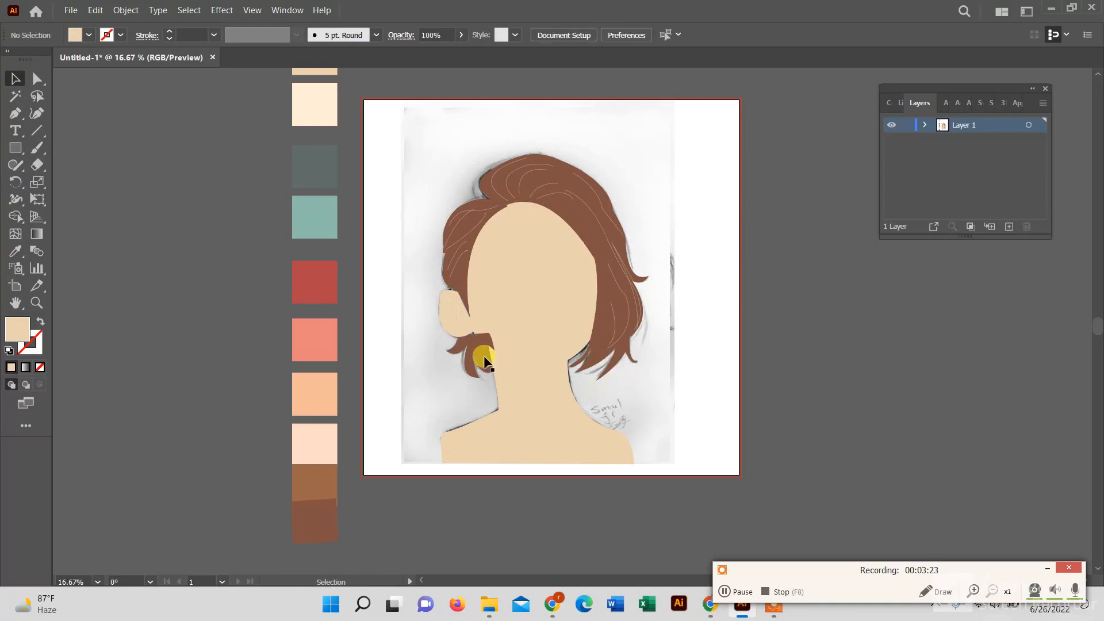
{"action": "right_click", "coordinate": [512, 343]}
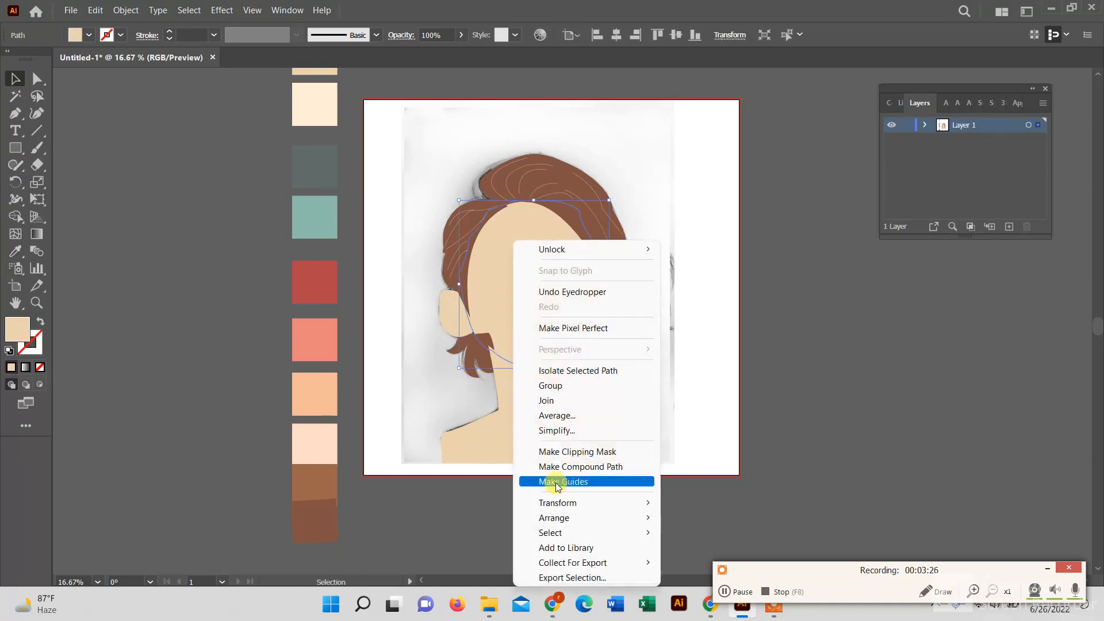
{"action": "mouse_move", "coordinate": [631, 518]}
{"action": "left_click", "coordinate": [706, 518]}
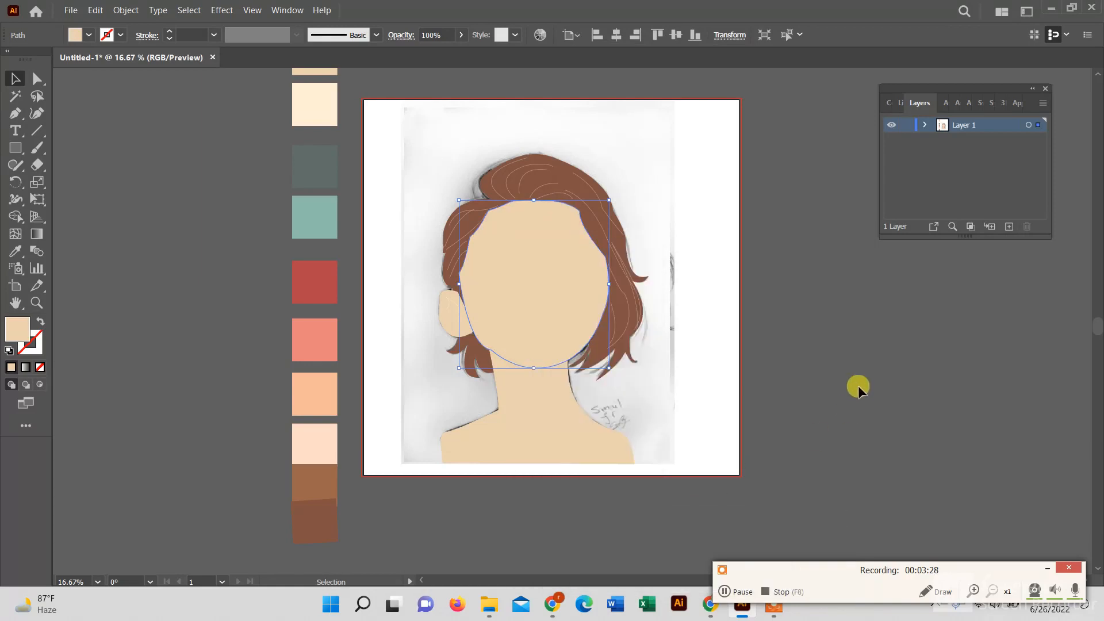
Send the beige face shape to the back of the stack and bring it forward one level.
{"action": "right_click", "coordinate": [572, 316]}
{"action": "mouse_move", "coordinate": [666, 516]}
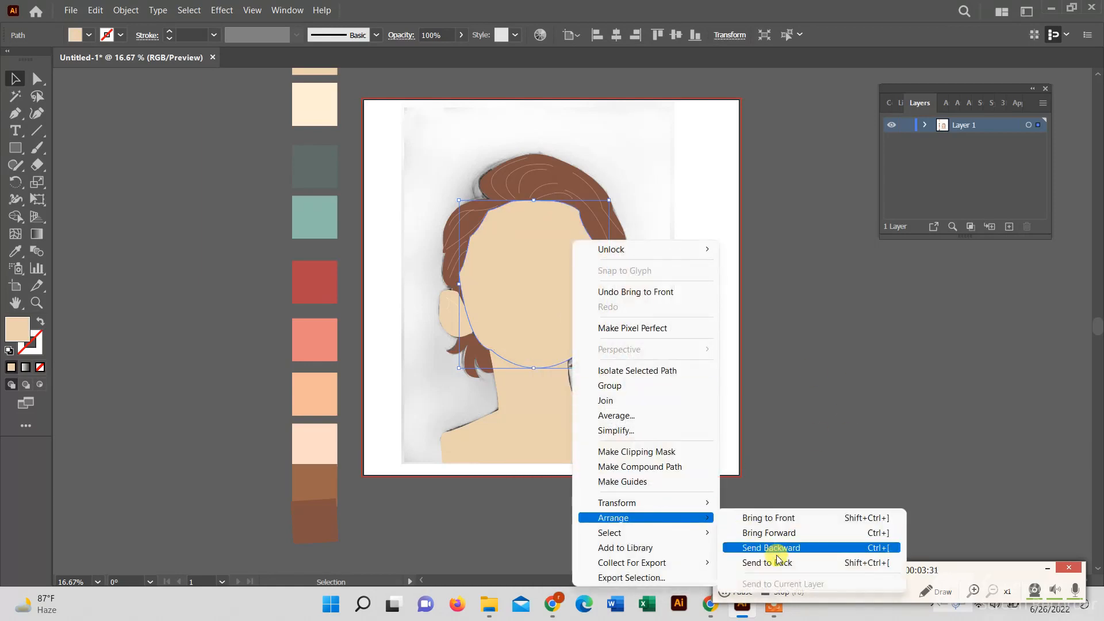
{"action": "left_click", "coordinate": [781, 563]}
{"action": "right_click", "coordinate": [541, 357]}
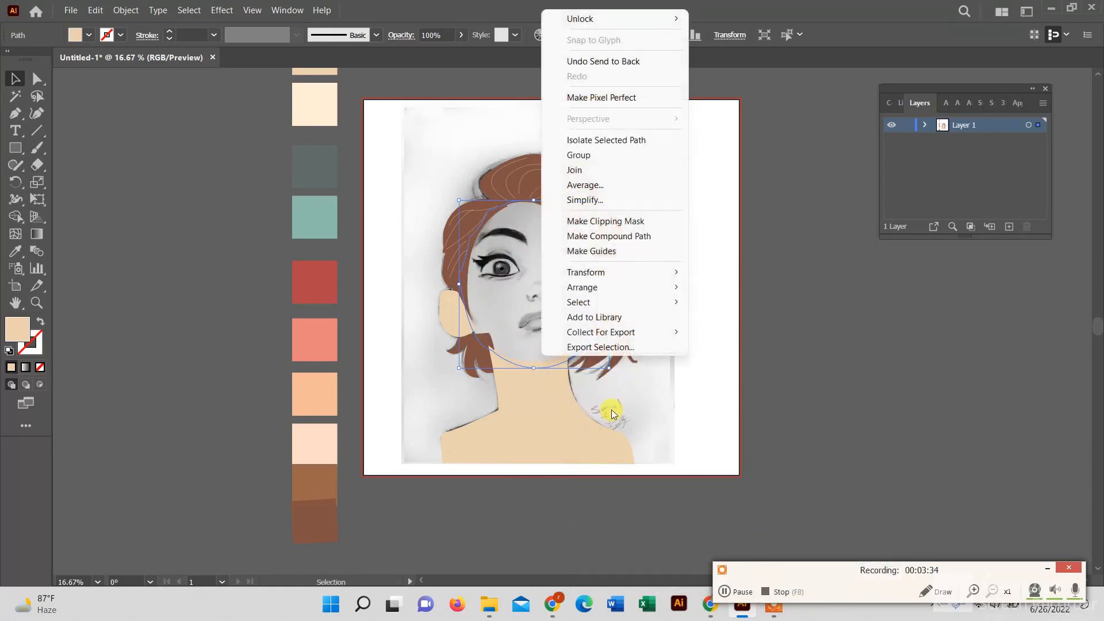
{"action": "mouse_move", "coordinate": [629, 288]}
{"action": "left_click", "coordinate": [747, 305]}
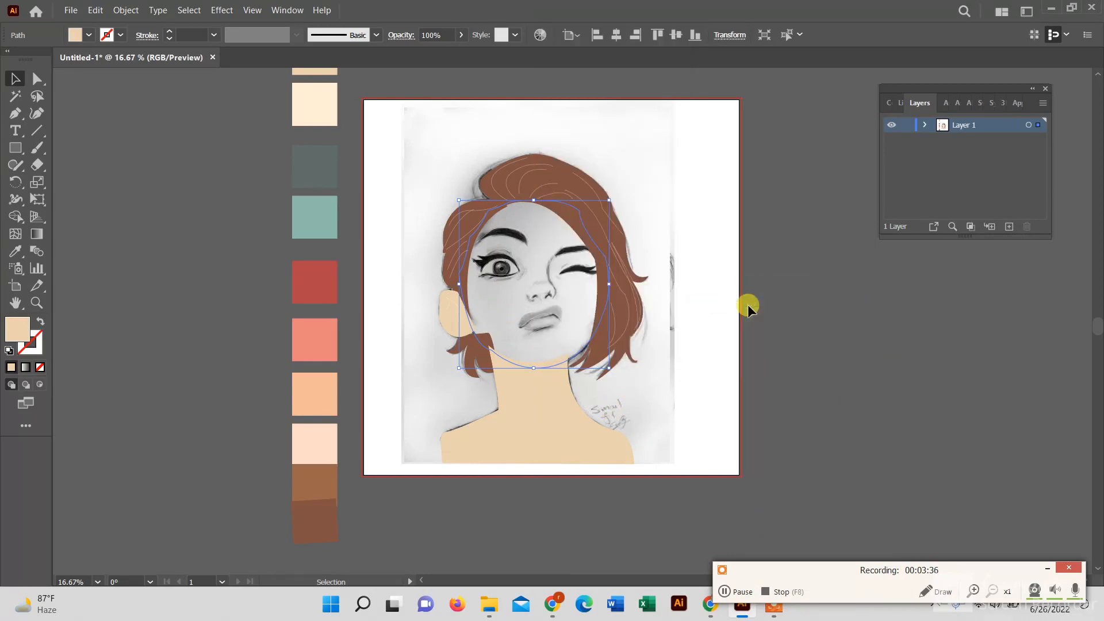
Select the upper lash shape of the open eye and fill it with the black swatch.
{"action": "left_click", "coordinate": [504, 268]}
{"action": "left_click", "coordinate": [508, 262]}
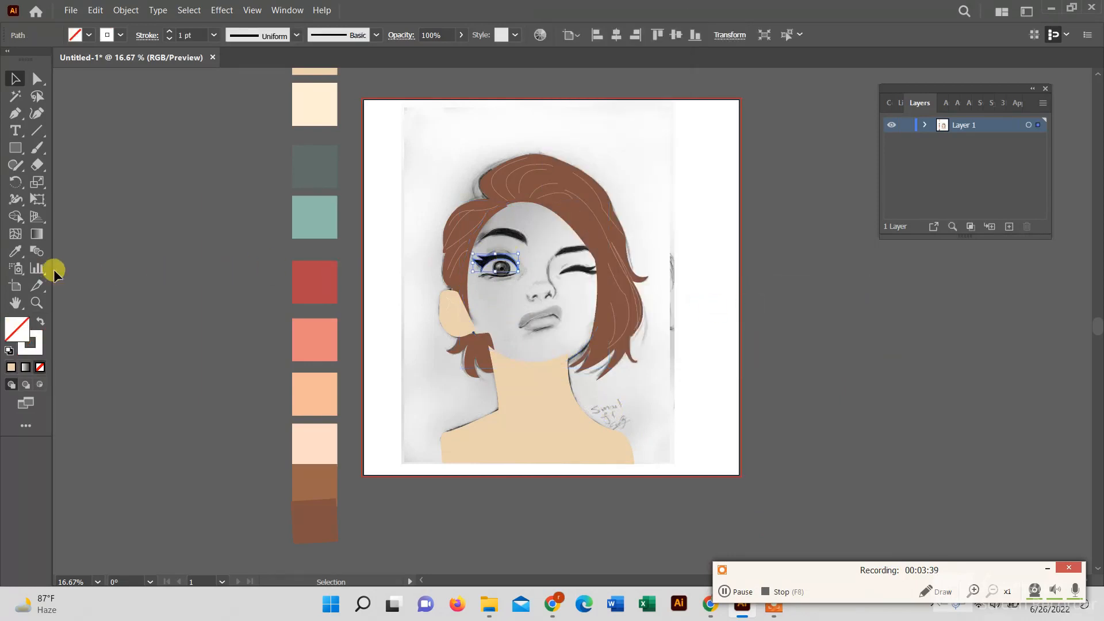
{"action": "scroll", "coordinate": [112, 299], "scroll_direction": "up", "scroll_amount": 3}
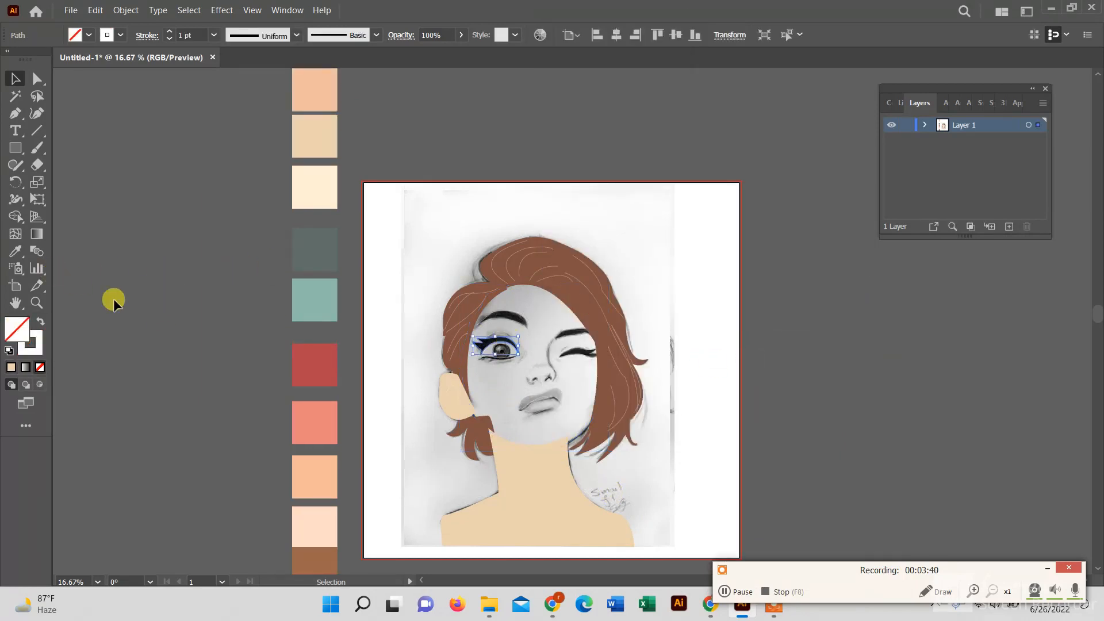
{"action": "left_click", "coordinate": [15, 252]}
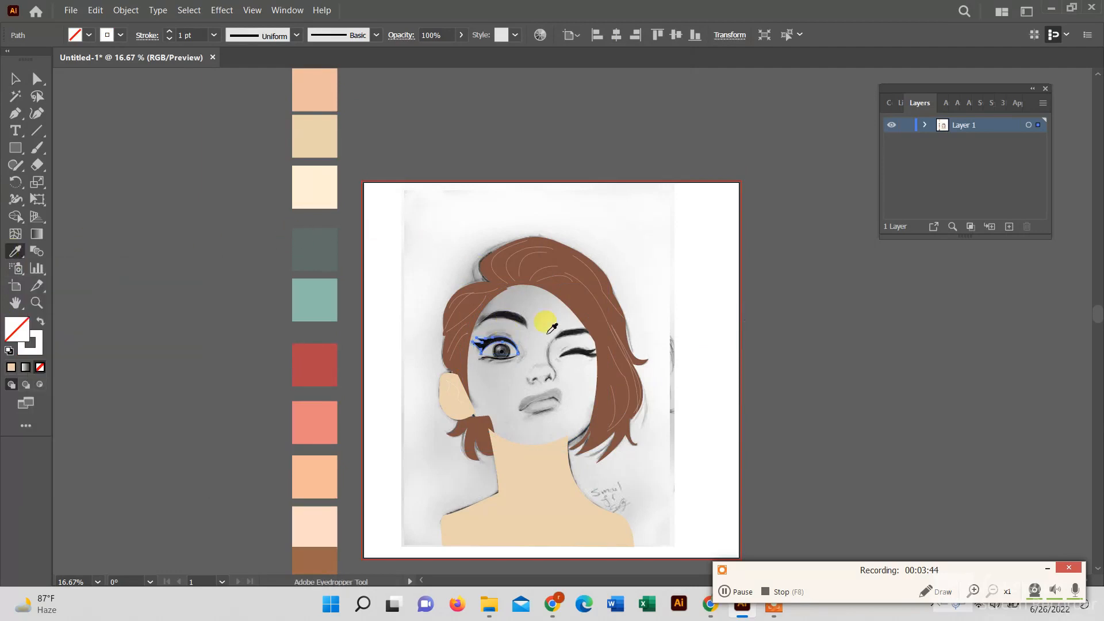
{"action": "left_click", "coordinate": [89, 35]}
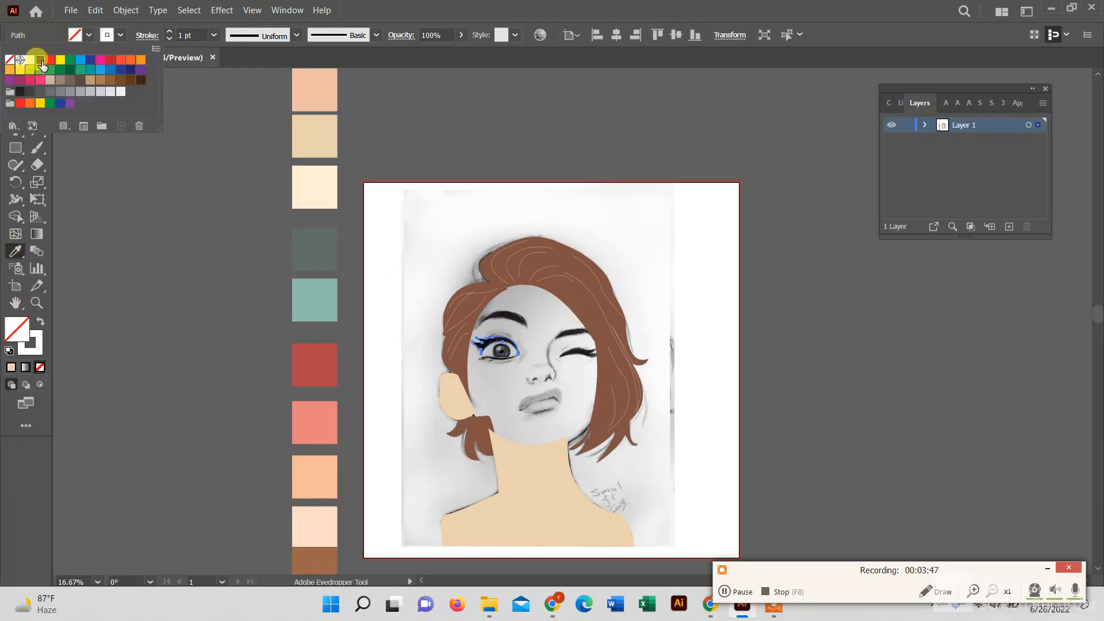
{"action": "left_click", "coordinate": [40, 60]}
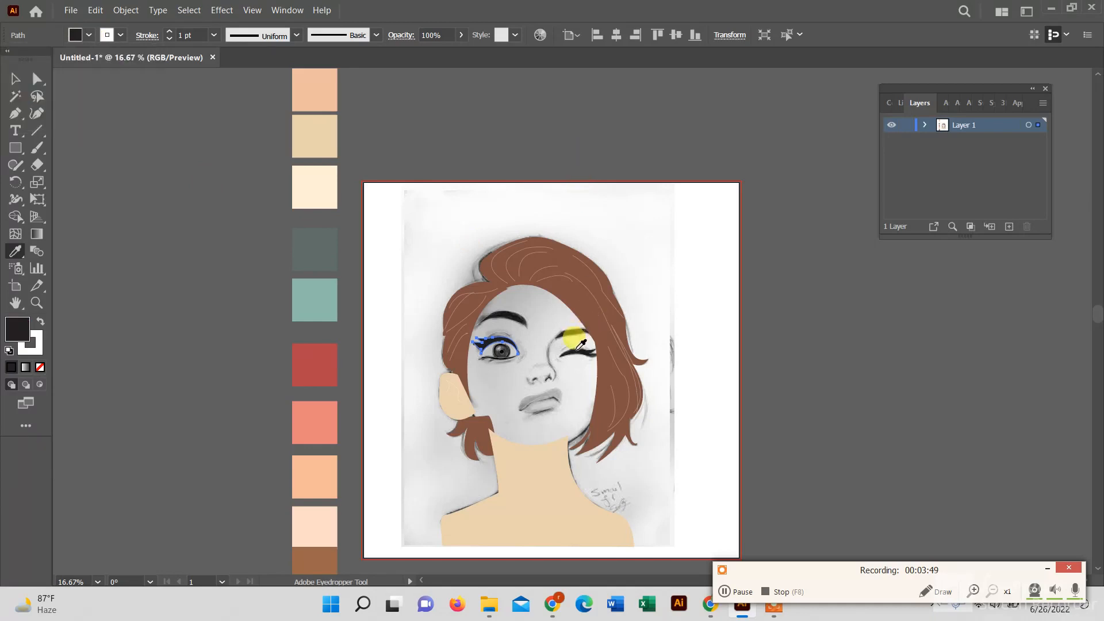
Fill the winking eye's lash shape with the black sampled from the open eye's lashes and remove its stroke.
{"action": "left_click", "coordinate": [15, 79]}
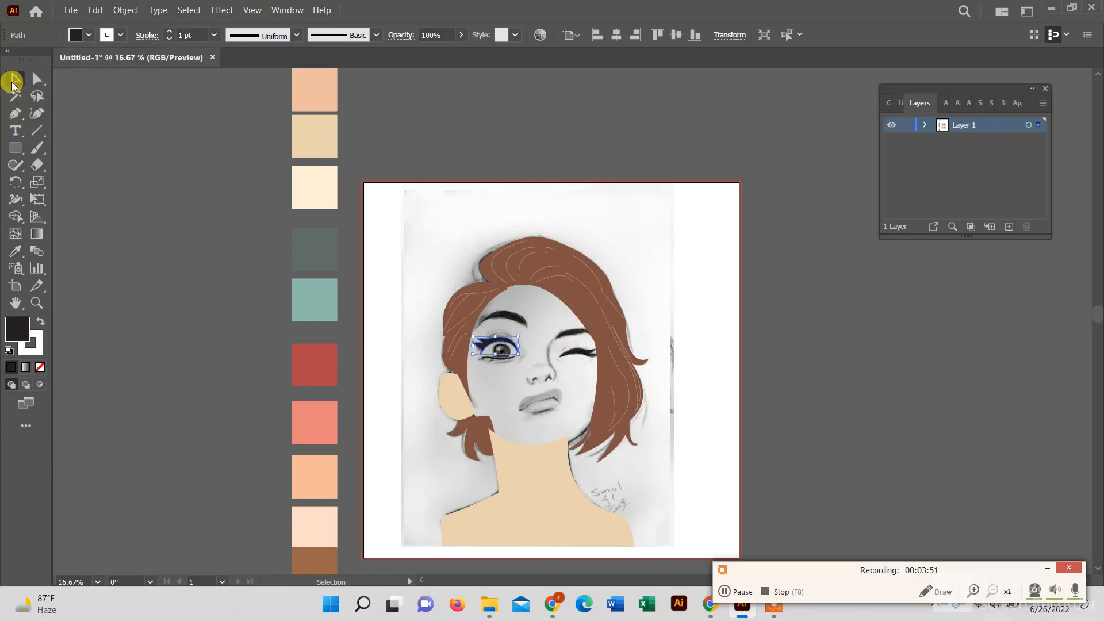
{"action": "left_click", "coordinate": [574, 353]}
{"action": "left_click", "coordinate": [16, 253]}
{"action": "left_click", "coordinate": [485, 338]}
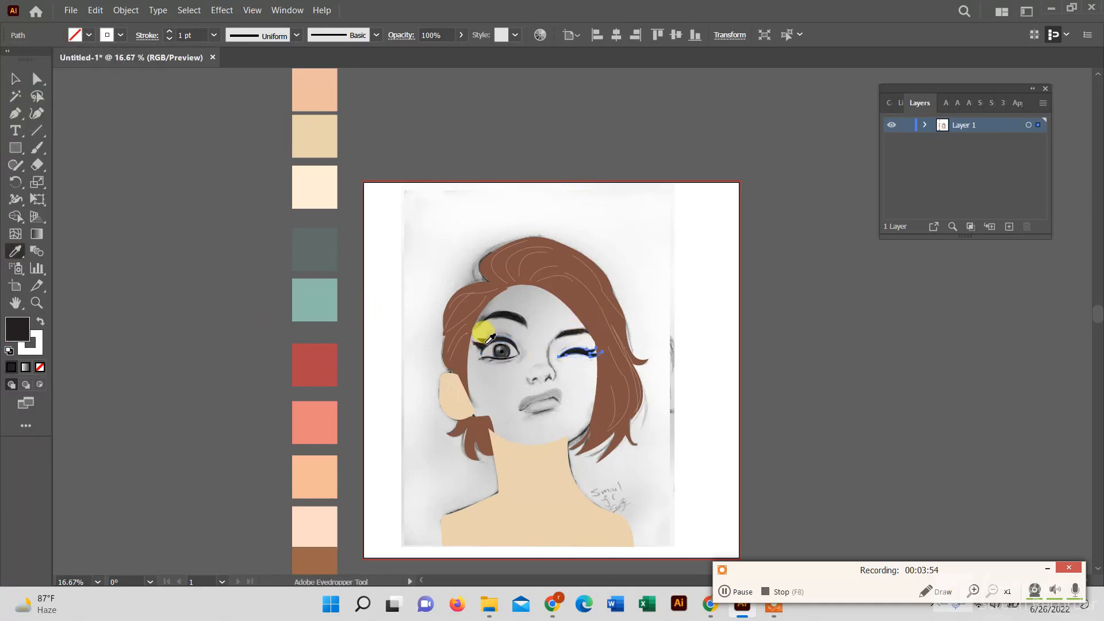
{"action": "left_click", "coordinate": [9, 76]}
{"action": "left_click", "coordinate": [35, 344]}
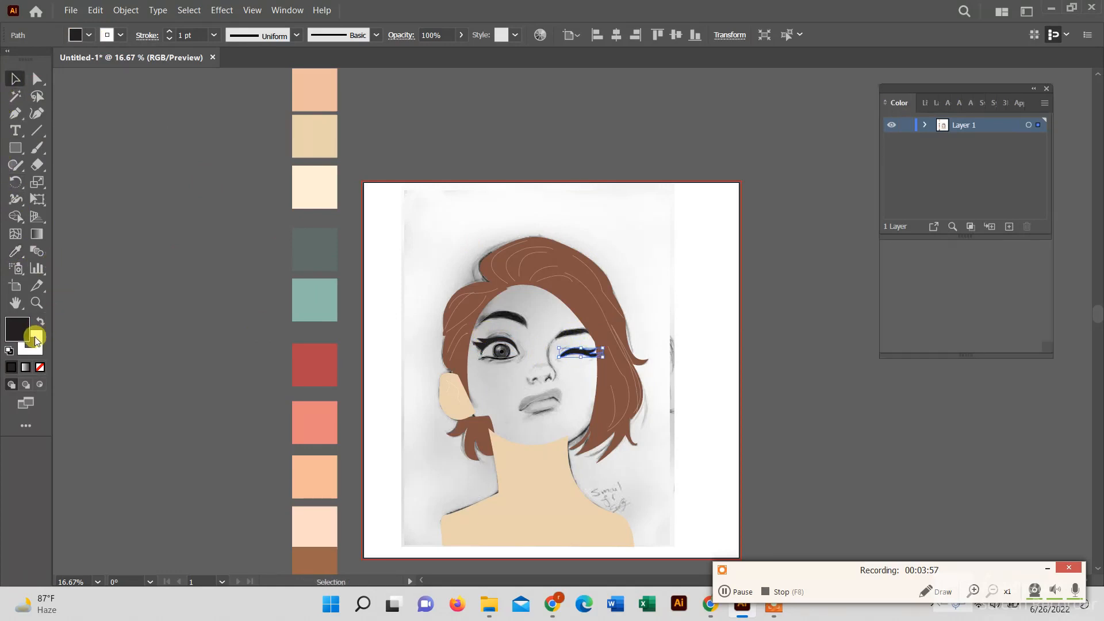
{"action": "left_click", "coordinate": [39, 367]}
{"action": "left_click", "coordinate": [217, 248]}
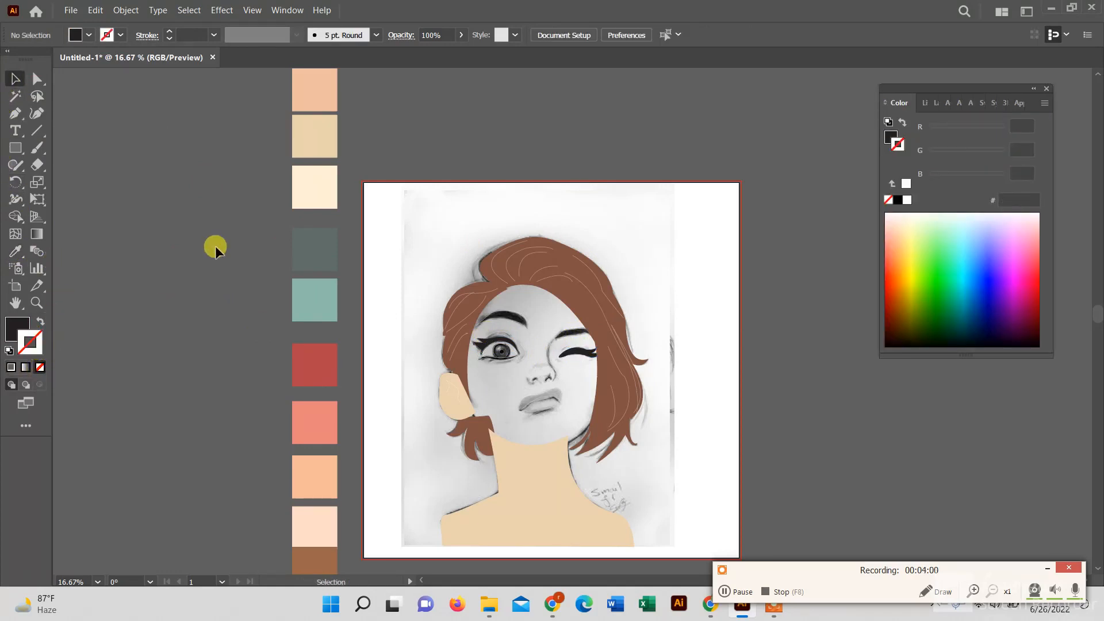
Remove the white stroke from the open eye's upper lash shape.
{"action": "left_click", "coordinate": [485, 345]}
{"action": "left_click", "coordinate": [27, 339]}
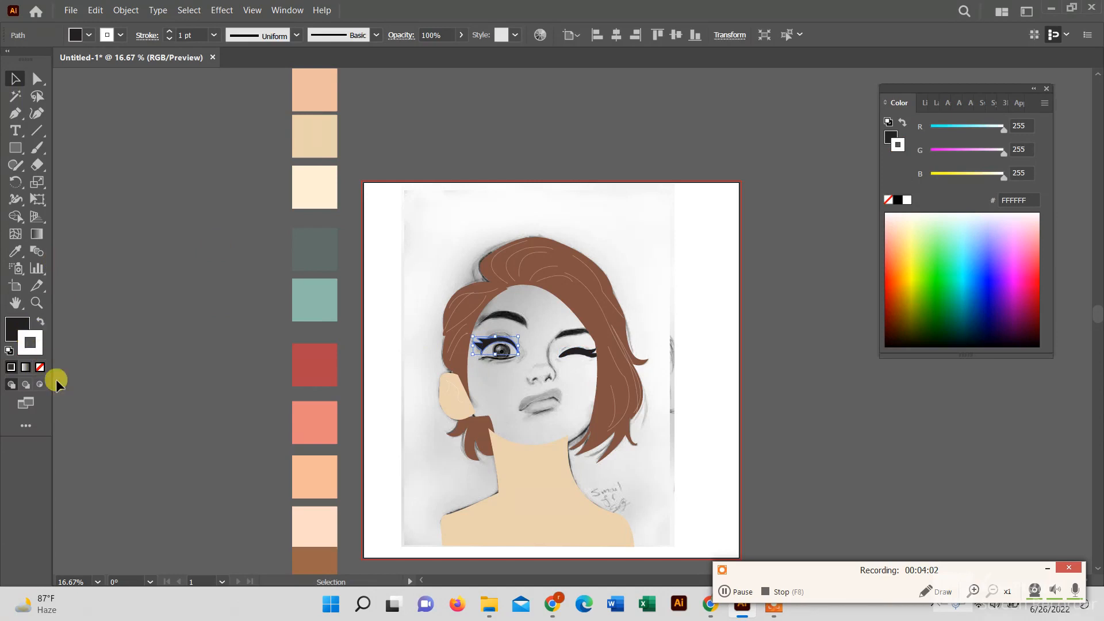
{"action": "left_click", "coordinate": [41, 367]}
{"action": "left_click", "coordinate": [439, 370]}
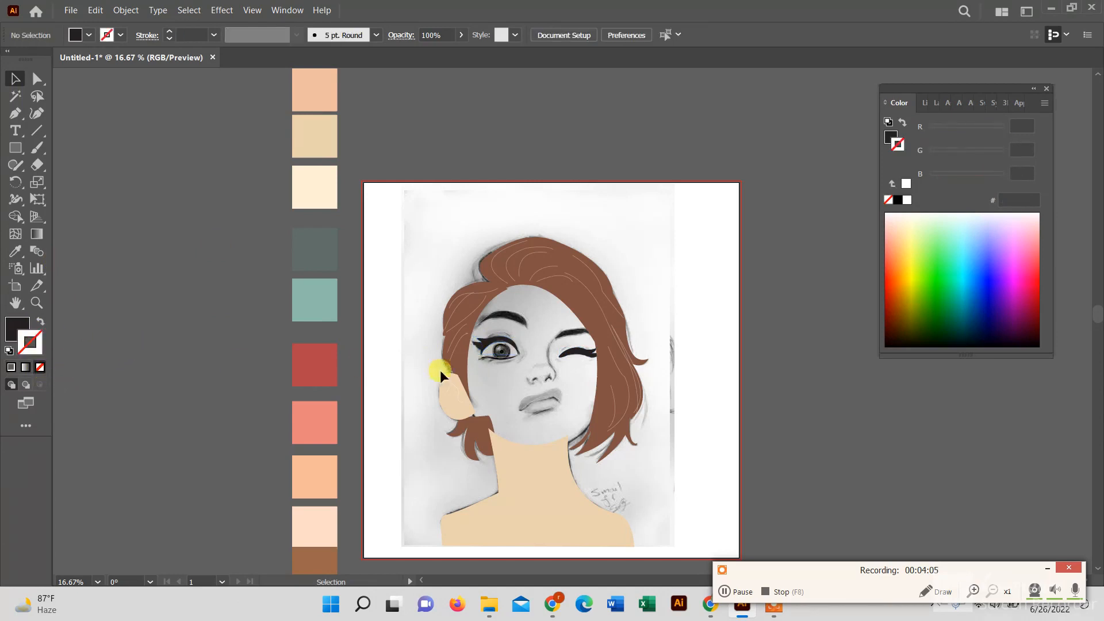
Fill the eyebrow above the open eye with the stroke-free black sampled from the lashes.
{"action": "left_click", "coordinate": [514, 325]}
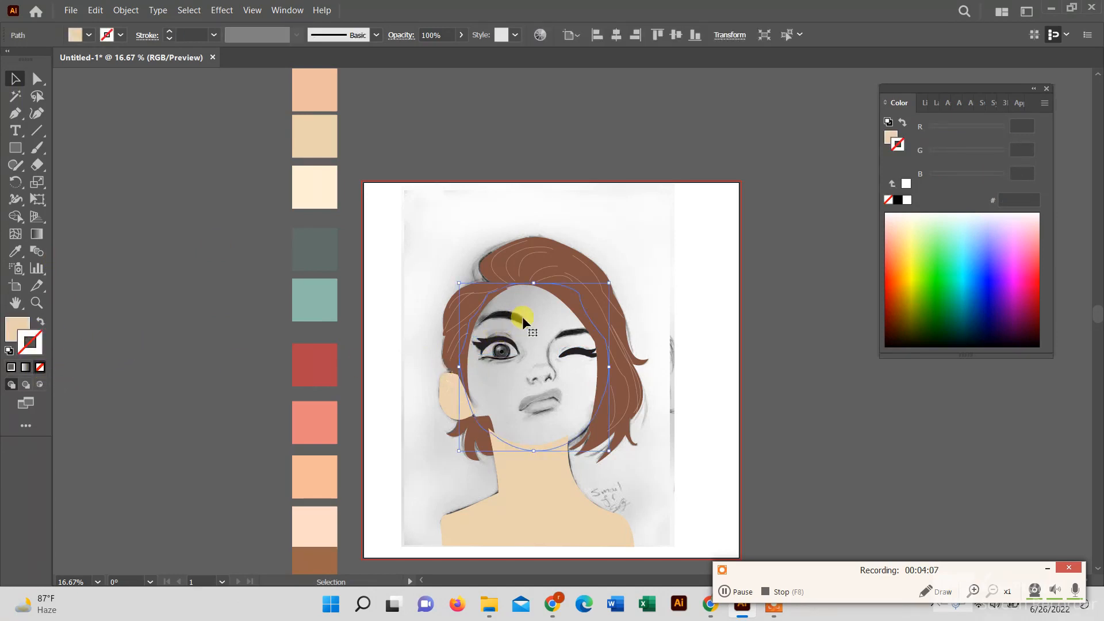
{"action": "left_click", "coordinate": [522, 317]}
{"action": "left_click", "coordinate": [12, 254]}
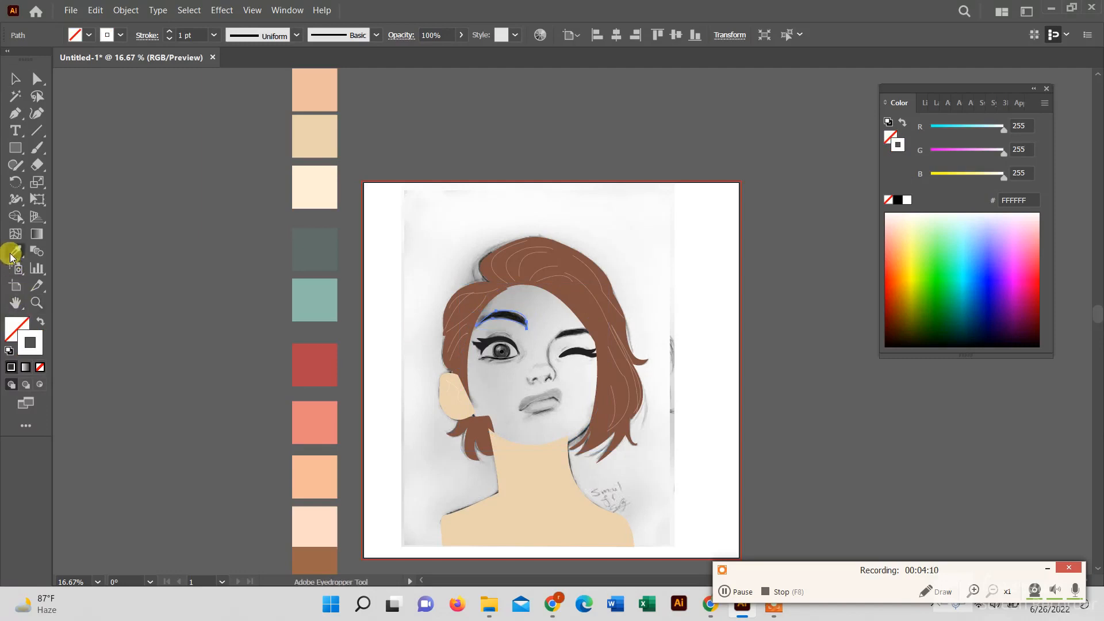
{"action": "left_click", "coordinate": [489, 331]}
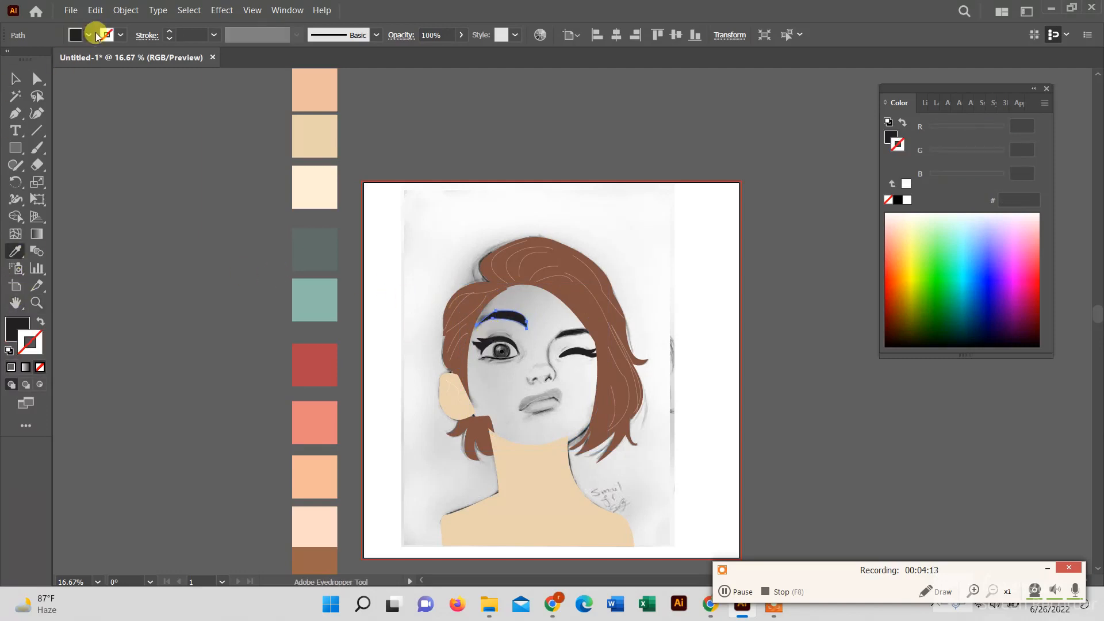
{"action": "left_click", "coordinate": [13, 79]}
{"action": "left_click", "coordinate": [725, 592]}
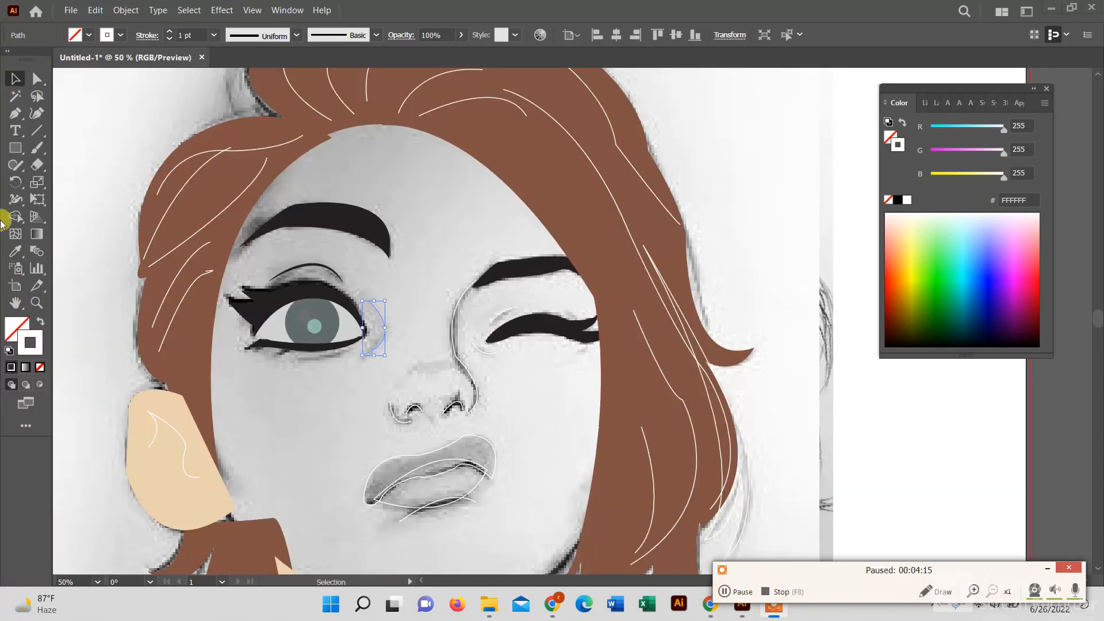
Give the curved line at the open eye's inner corner a black 4 pt stroke with the elliptical tapered width profile.
{"action": "left_click", "coordinate": [120, 35]}
{"action": "left_click", "coordinate": [40, 59]}
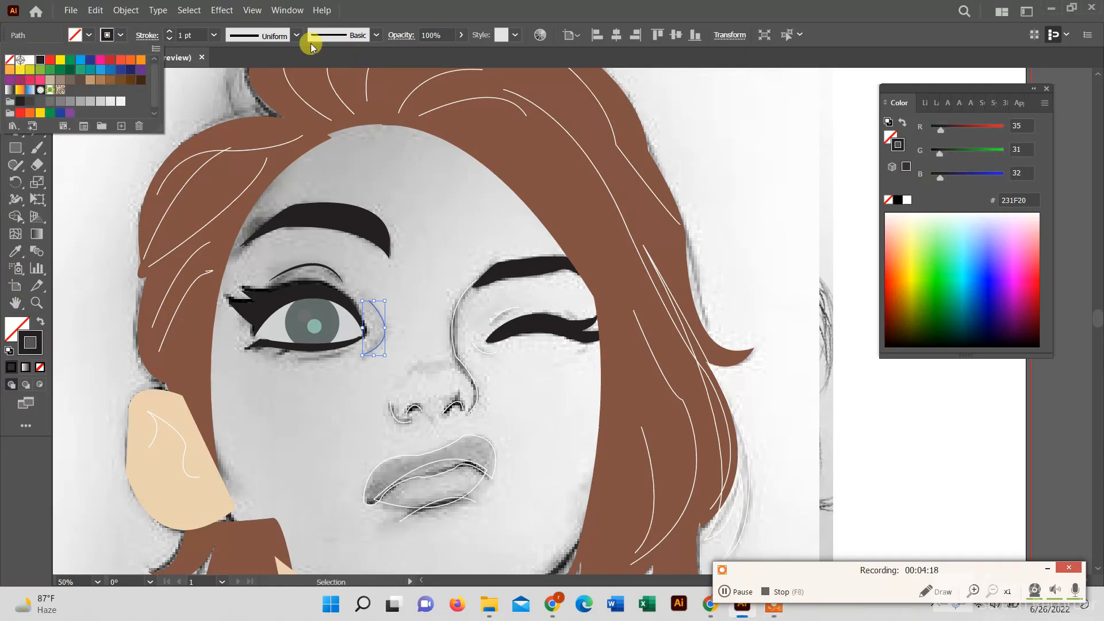
{"action": "left_click", "coordinate": [296, 35]}
{"action": "left_click", "coordinate": [256, 83]}
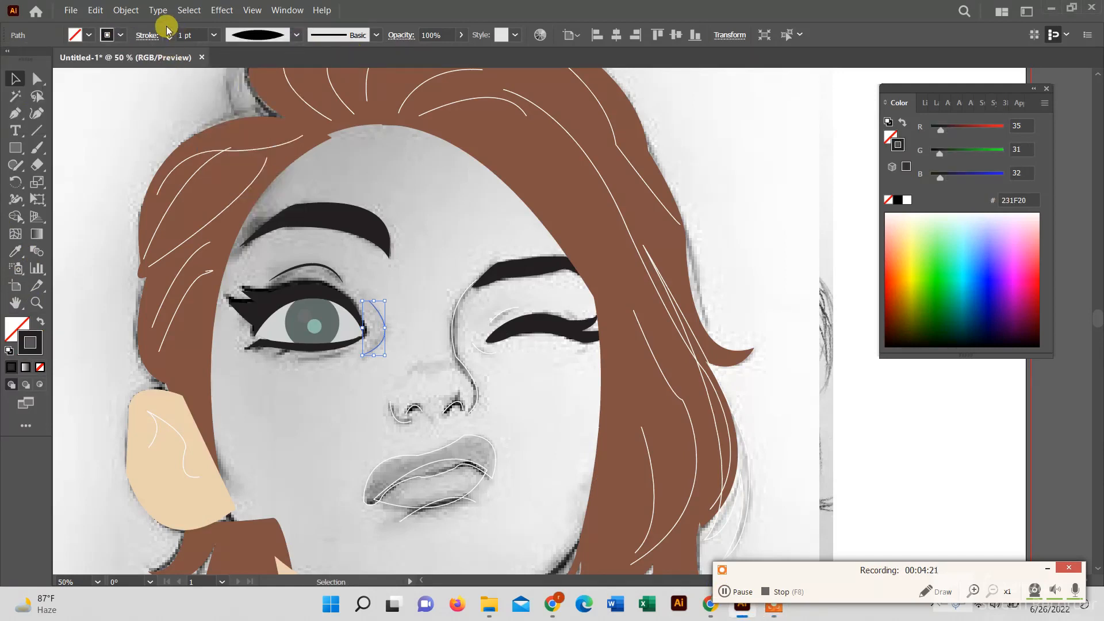
{"action": "left_click", "coordinate": [740, 146]}
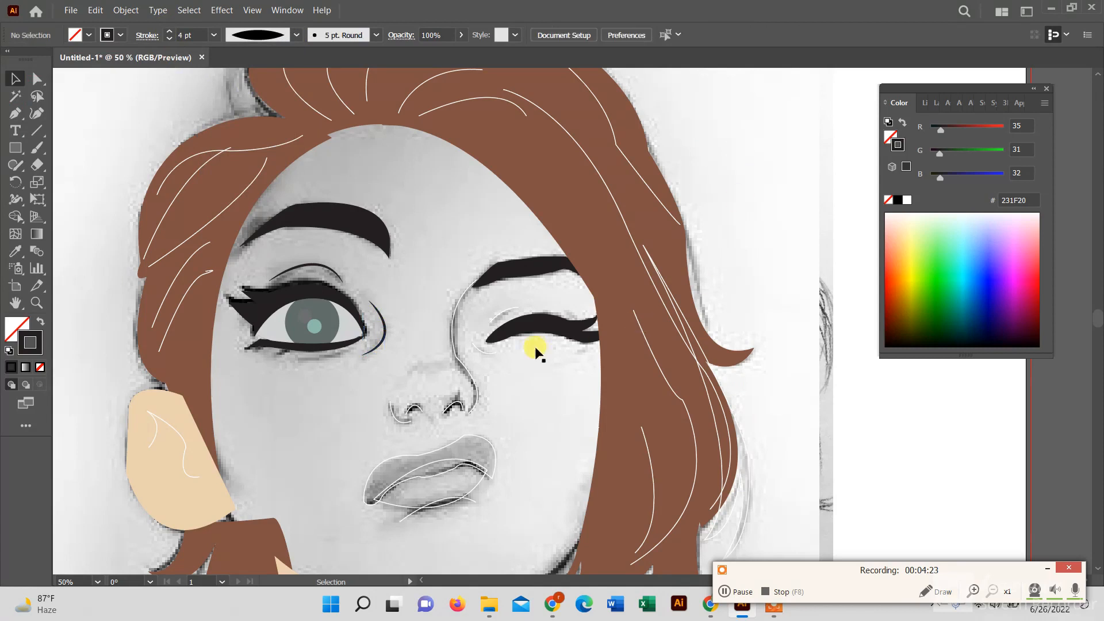
Give the long nose bridge line a black 4 pt stroke with the elliptical tapered width profile.
{"action": "left_click", "coordinate": [457, 354]}
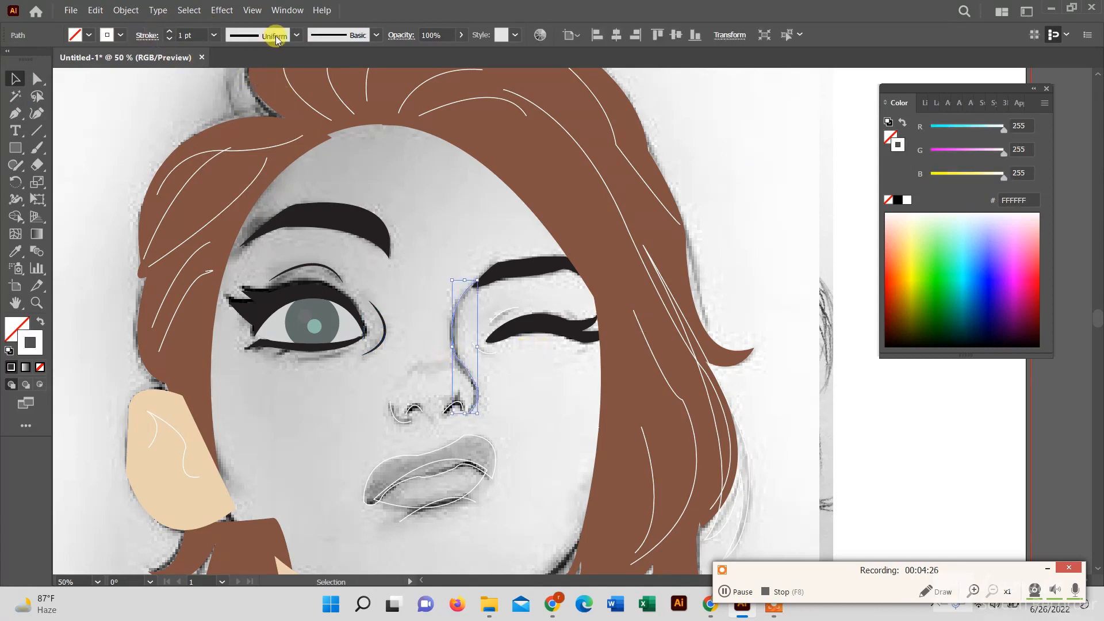
{"action": "left_click", "coordinate": [120, 34]}
{"action": "left_click", "coordinate": [40, 60]}
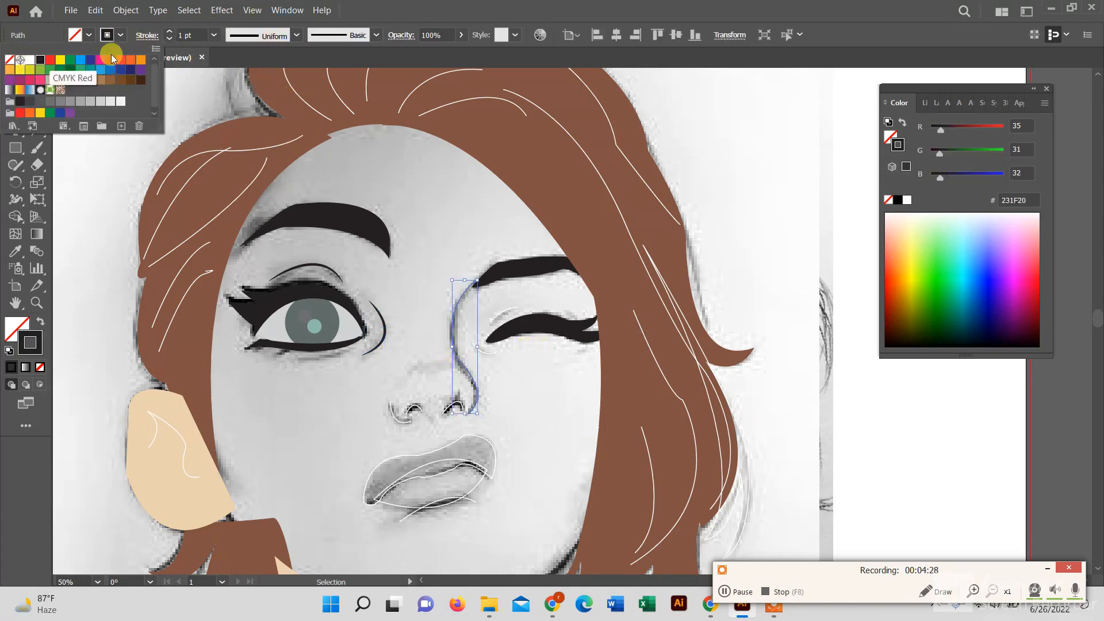
{"action": "left_click", "coordinate": [297, 35]}
{"action": "left_click", "coordinate": [258, 77]}
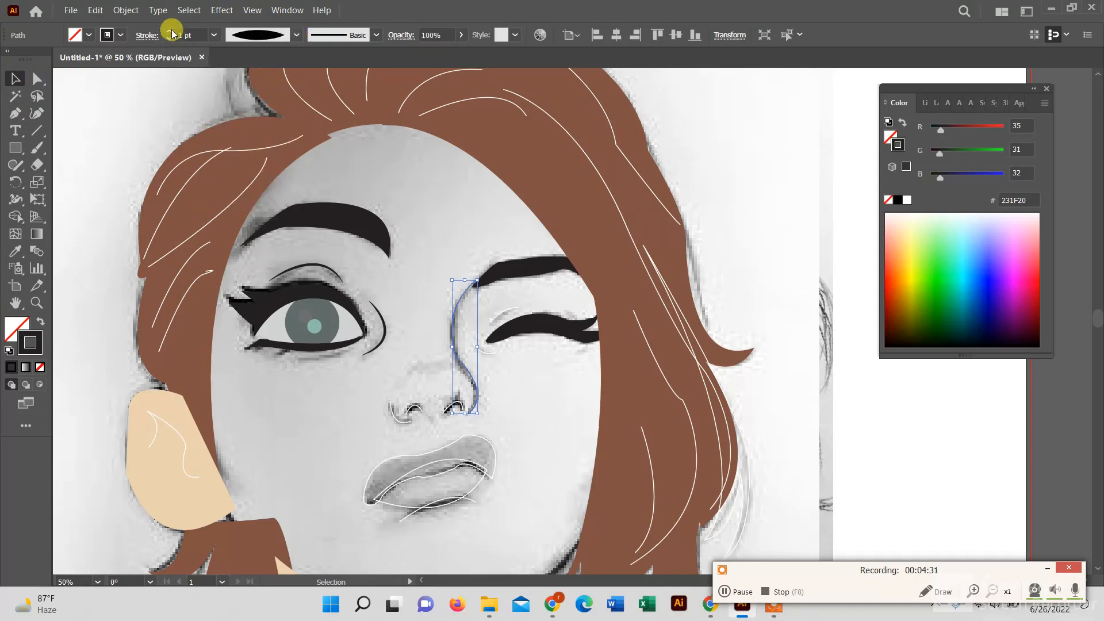
{"action": "left_click", "coordinate": [169, 31]}
{"action": "left_click", "coordinate": [169, 32]}
{"action": "left_click", "coordinate": [169, 31]}
{"action": "left_click", "coordinate": [731, 149]}
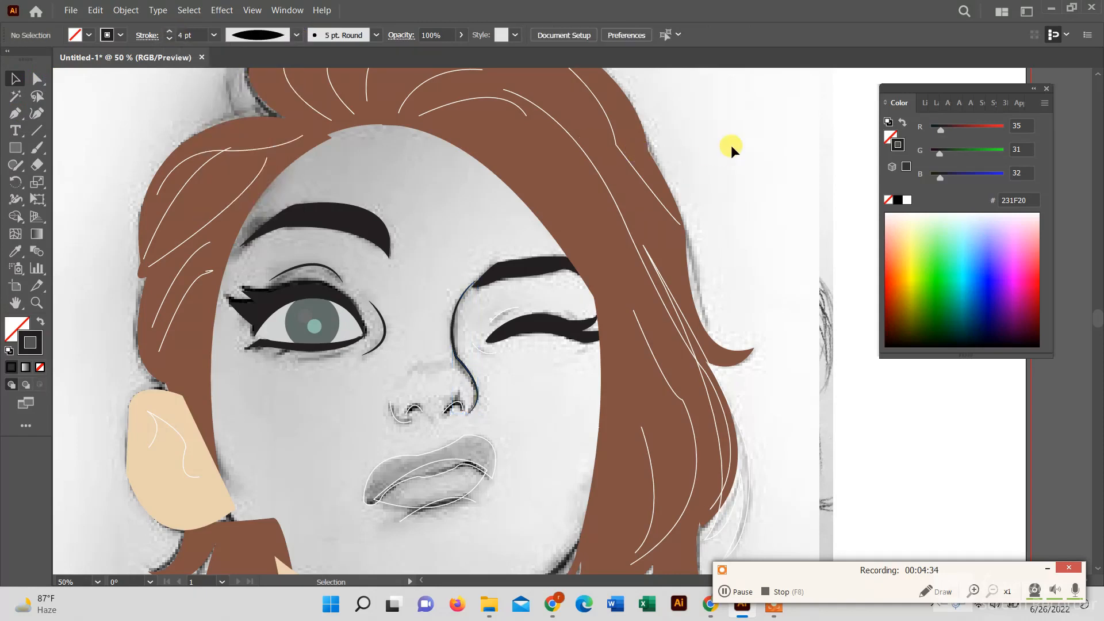
Select both crease lines beside the winking eye and apply the elliptical tapered width profile with a 5 pt stroke weight.
{"action": "left_click", "coordinate": [501, 316]}
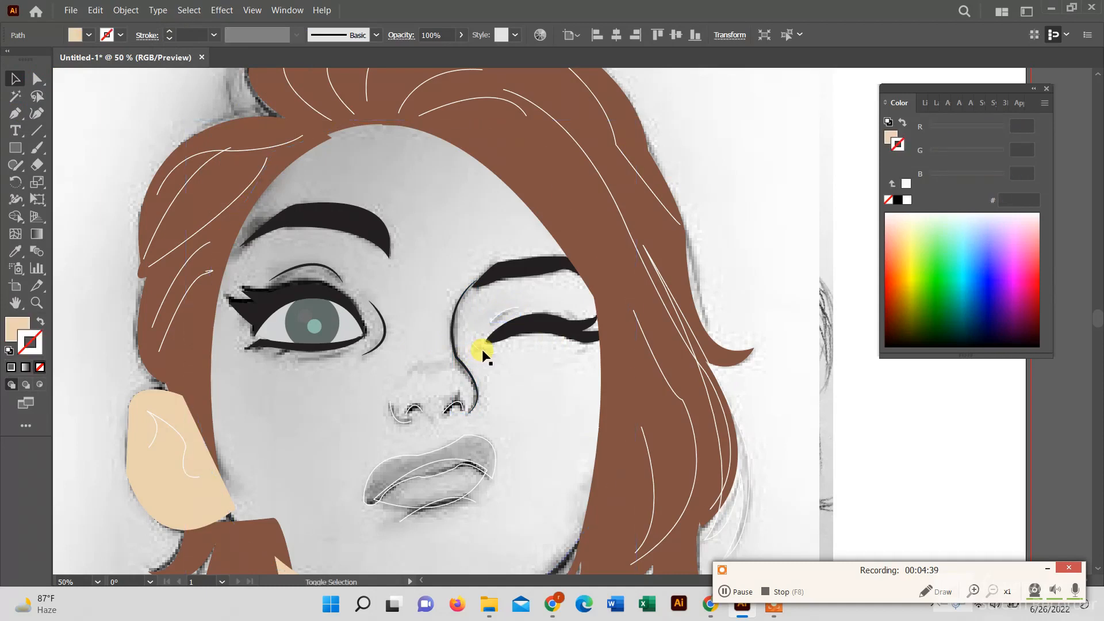
{"action": "left_click", "coordinate": [481, 350]}
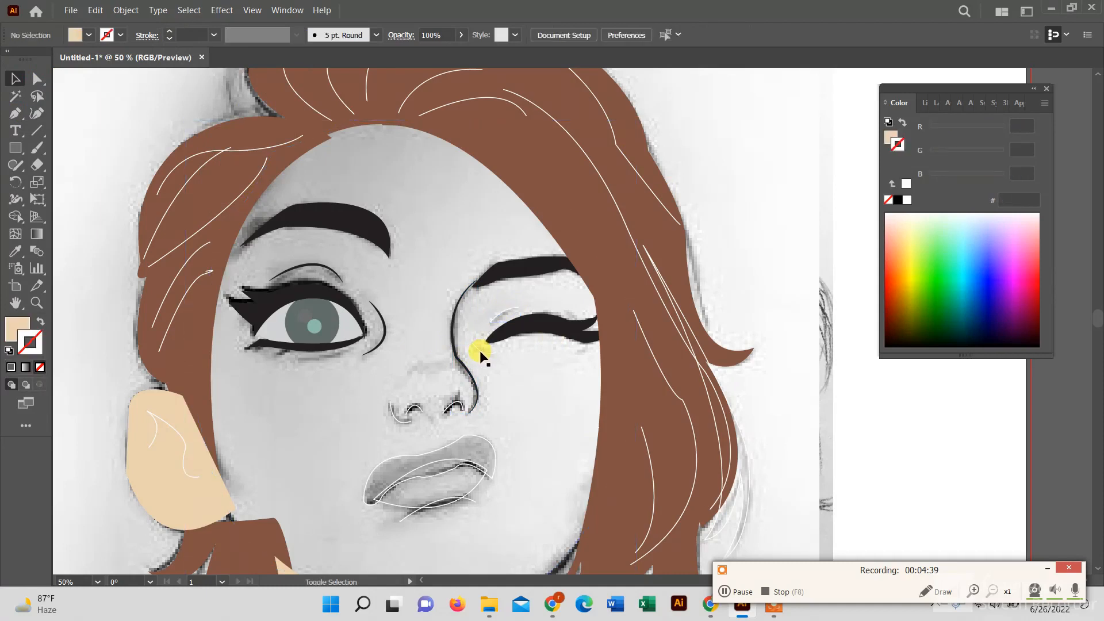
{"action": "left_click", "coordinate": [497, 321], "text": "shift"}
{"action": "left_click", "coordinate": [296, 36]}
{"action": "left_click", "coordinate": [247, 74]}
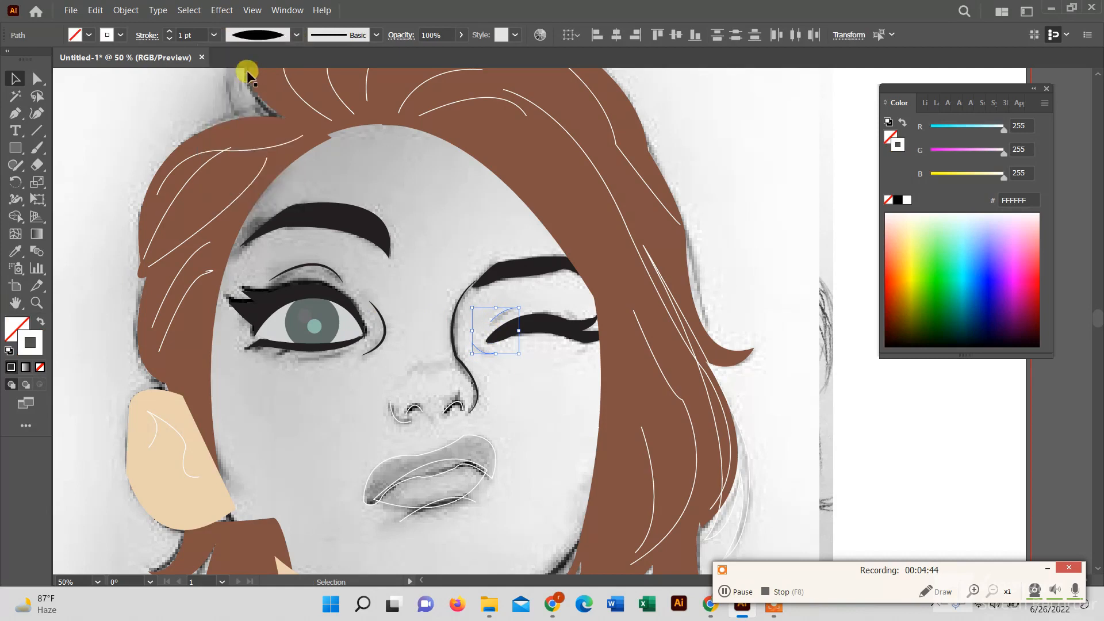
{"action": "left_click", "coordinate": [169, 31]}
{"action": "left_click", "coordinate": [169, 31]}
{"action": "left_click", "coordinate": [169, 32]}
{"action": "left_click", "coordinate": [169, 32]}
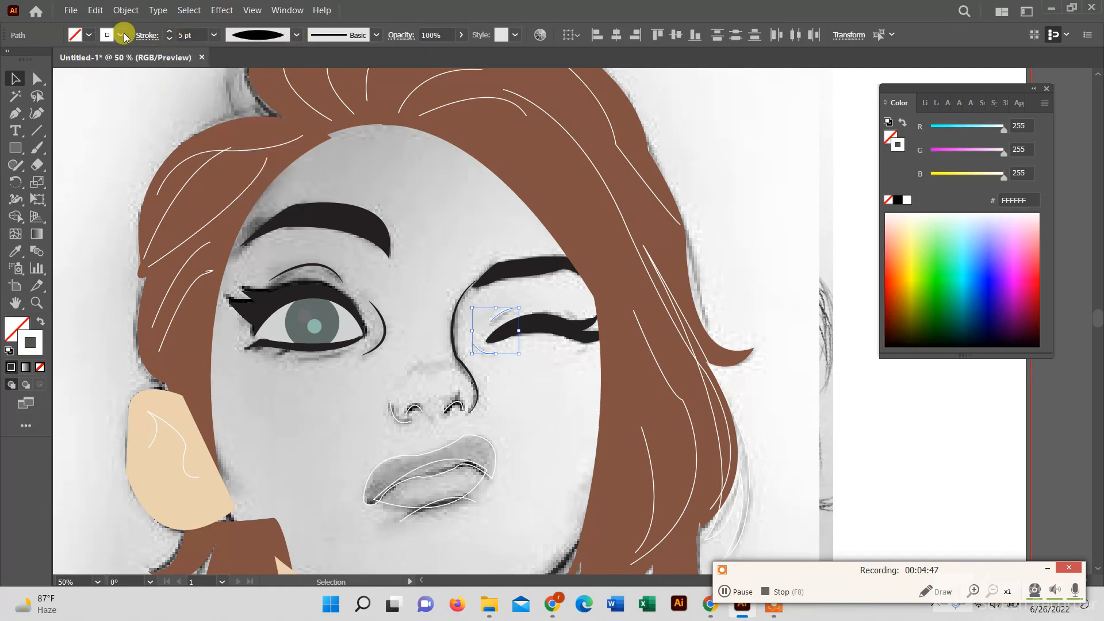
Set the stroke colour of the winking eye's two crease lines to black and deselect them.
{"action": "left_click", "coordinate": [121, 35]}
{"action": "left_click", "coordinate": [39, 59]}
{"action": "left_click", "coordinate": [694, 194]}
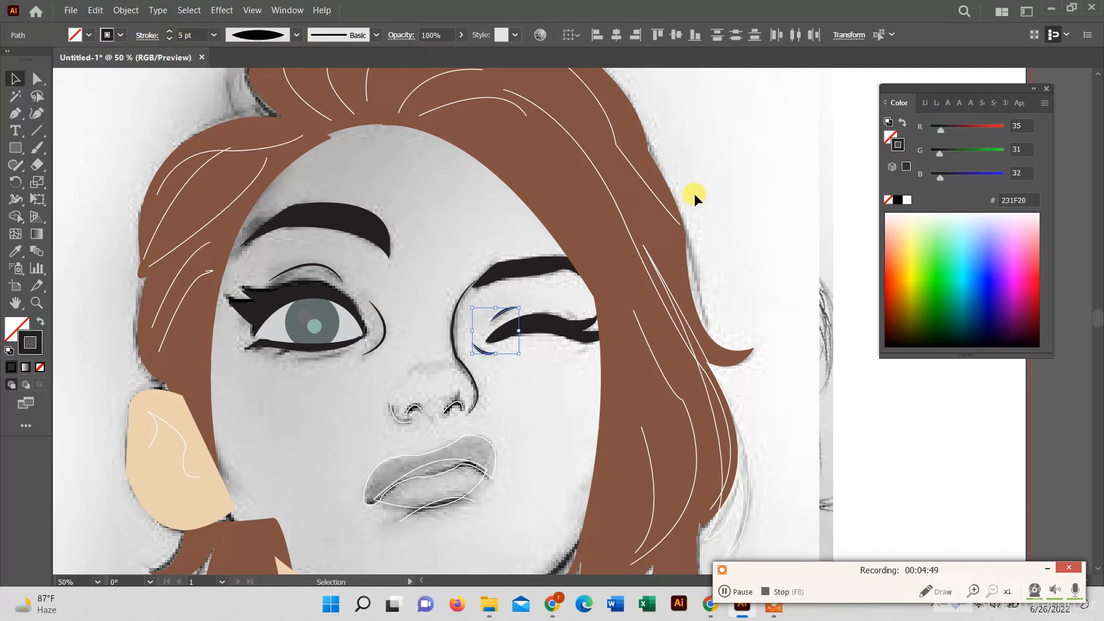
{"action": "left_click", "coordinate": [710, 187]}
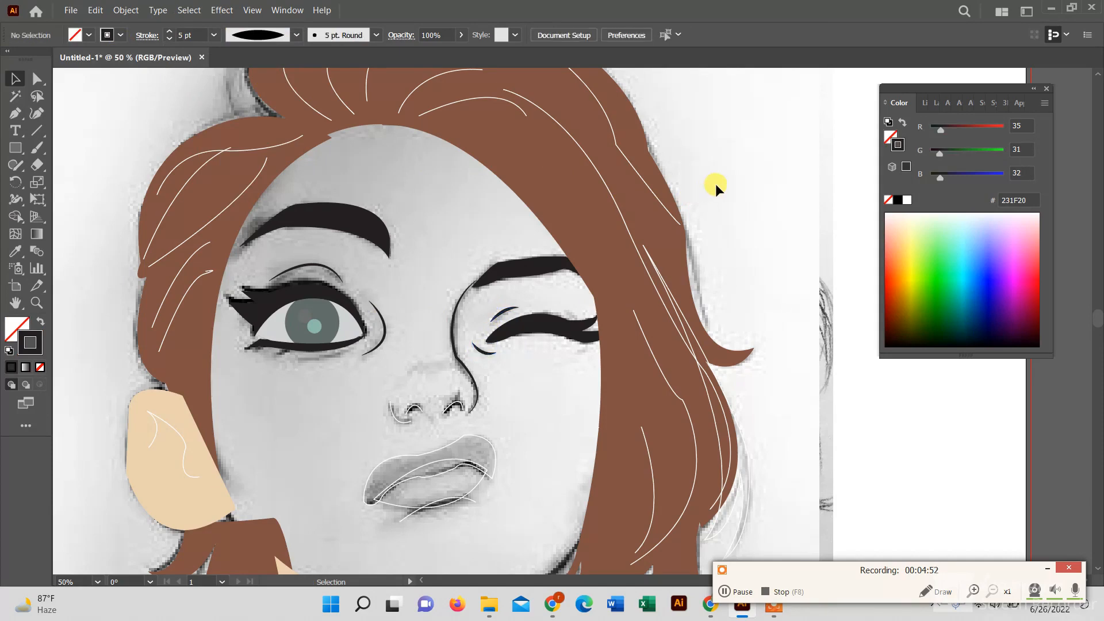
{"action": "scroll", "coordinate": [663, 523], "scroll_direction": "down", "scroll_amount": 2}
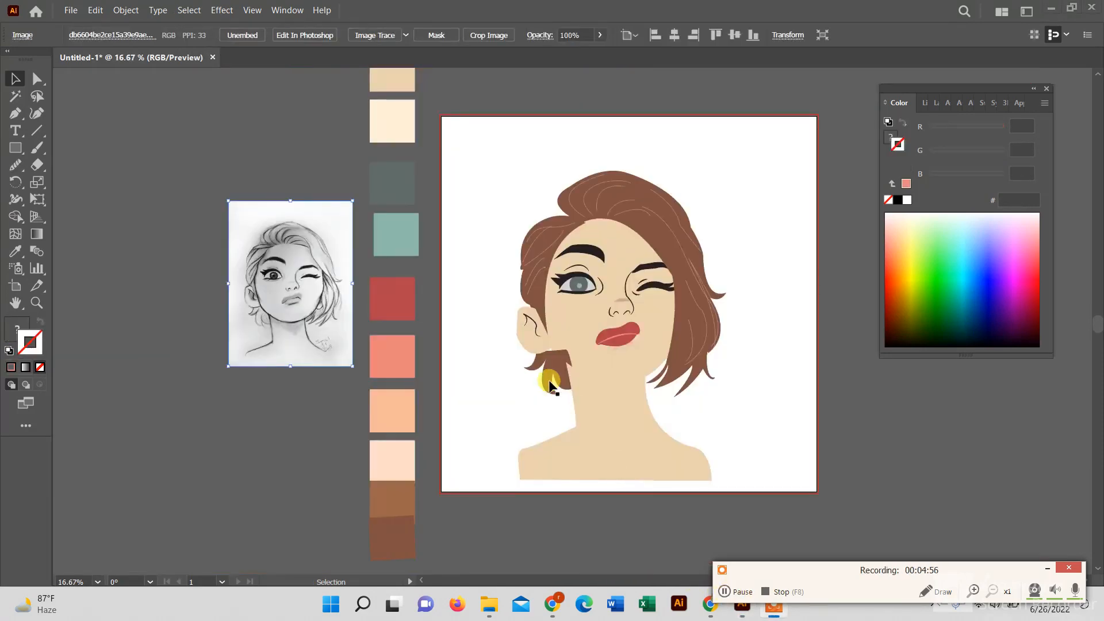
Send the small brown hair lock below the ear to the back, behind the neck and ear.
{"action": "scroll", "coordinate": [553, 371], "scroll_direction": "up", "scroll_amount": 2}
{"action": "right_click", "coordinate": [560, 368]}
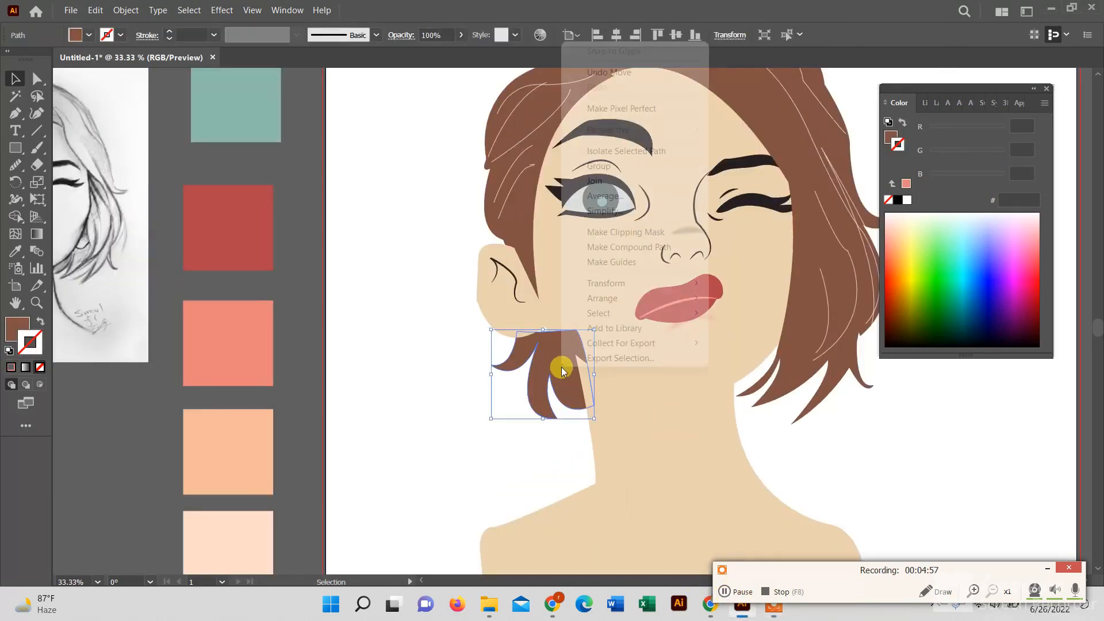
{"action": "left_click", "coordinate": [768, 348]}
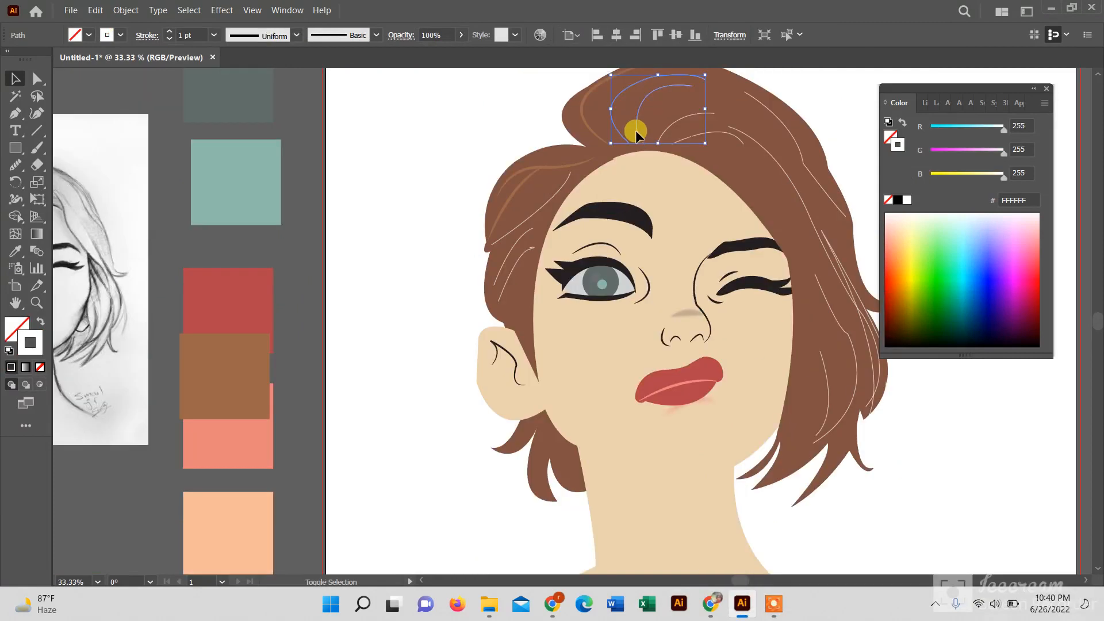
Give the white strand lines in the top and swept section of hair the lighter brown 7 pt stroke (#9B6749) with the elliptical tapered width profile.
{"action": "left_click", "coordinate": [636, 130], "text": "shift"}
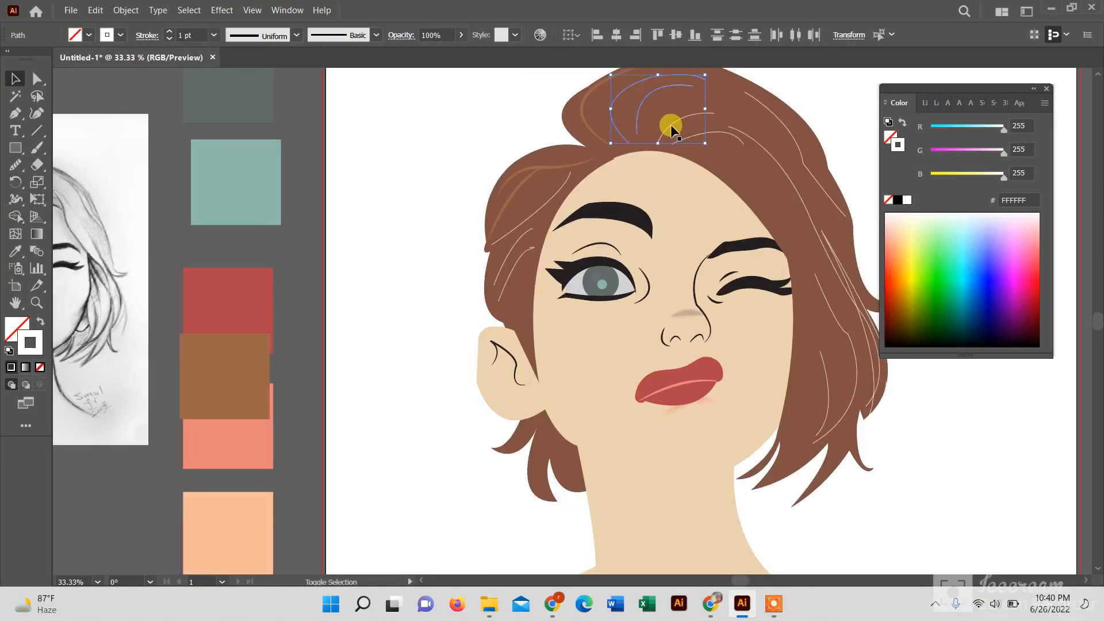
{"action": "left_click", "coordinate": [739, 132], "text": "shift"}
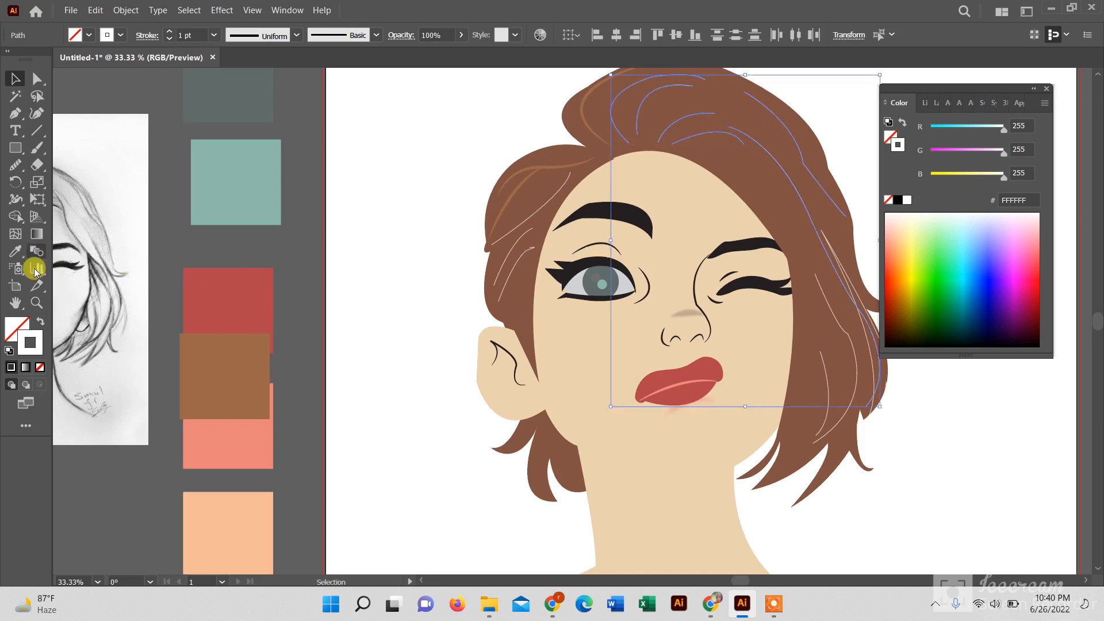
{"action": "left_click", "coordinate": [16, 252]}
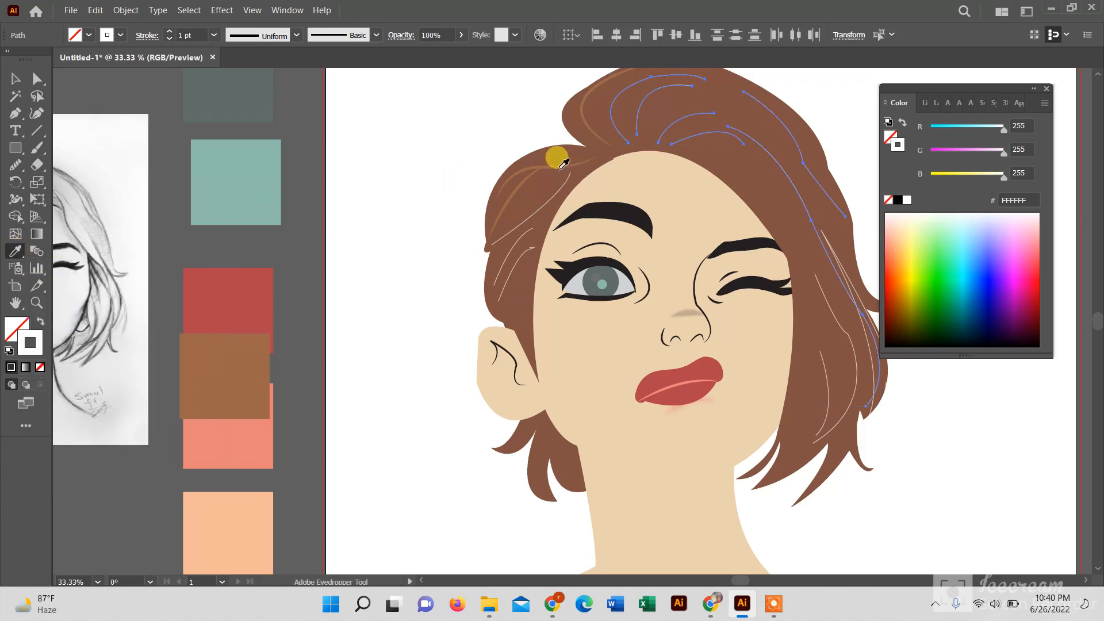
{"action": "left_click", "coordinate": [563, 163]}
{"action": "left_click", "coordinate": [295, 34]}
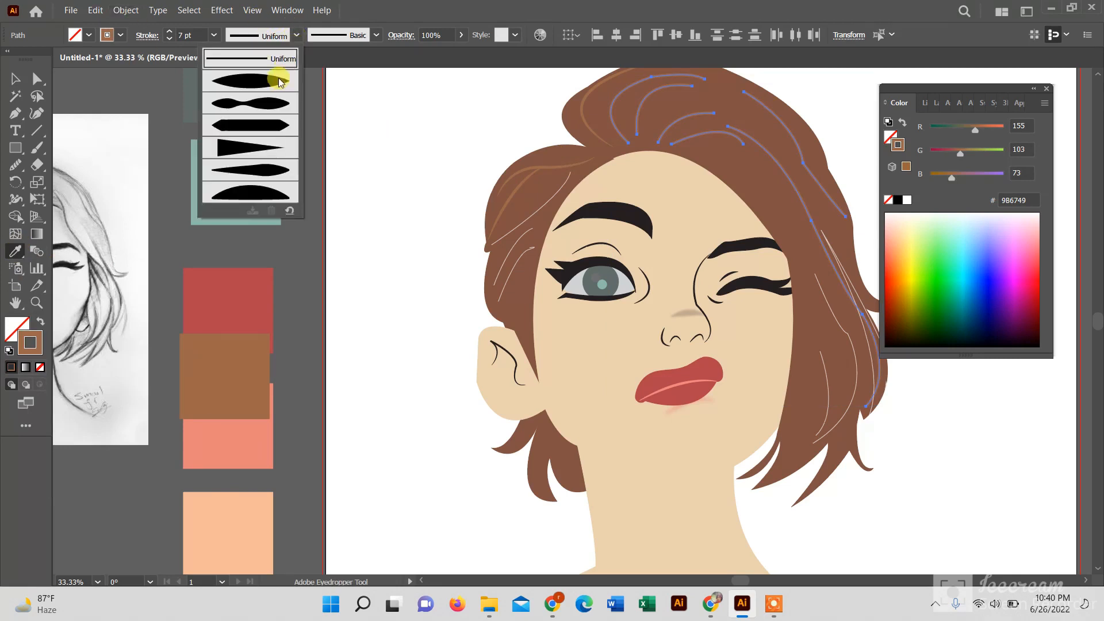
{"action": "left_click", "coordinate": [279, 81]}
{"action": "left_click", "coordinate": [17, 80]}
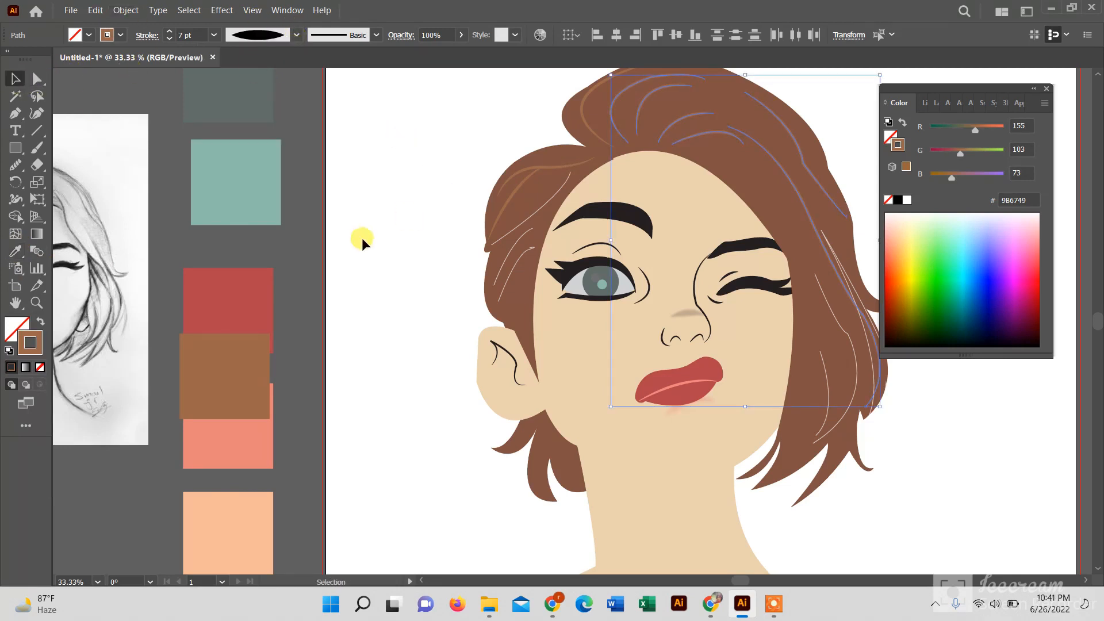
{"action": "left_click", "coordinate": [378, 234]}
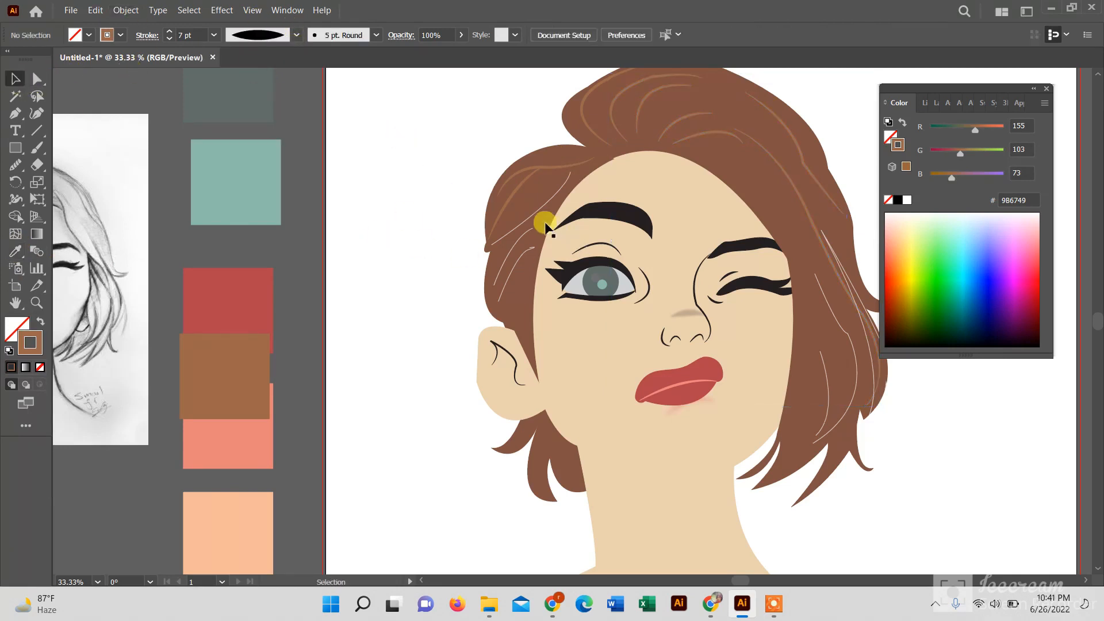
Fill the outer strand shape on the winking-eye side with the lighter brown and no stroke, and move the floating panel clear of the hair.
{"action": "left_click", "coordinate": [833, 255]}
{"action": "left_click", "coordinate": [15, 252]}
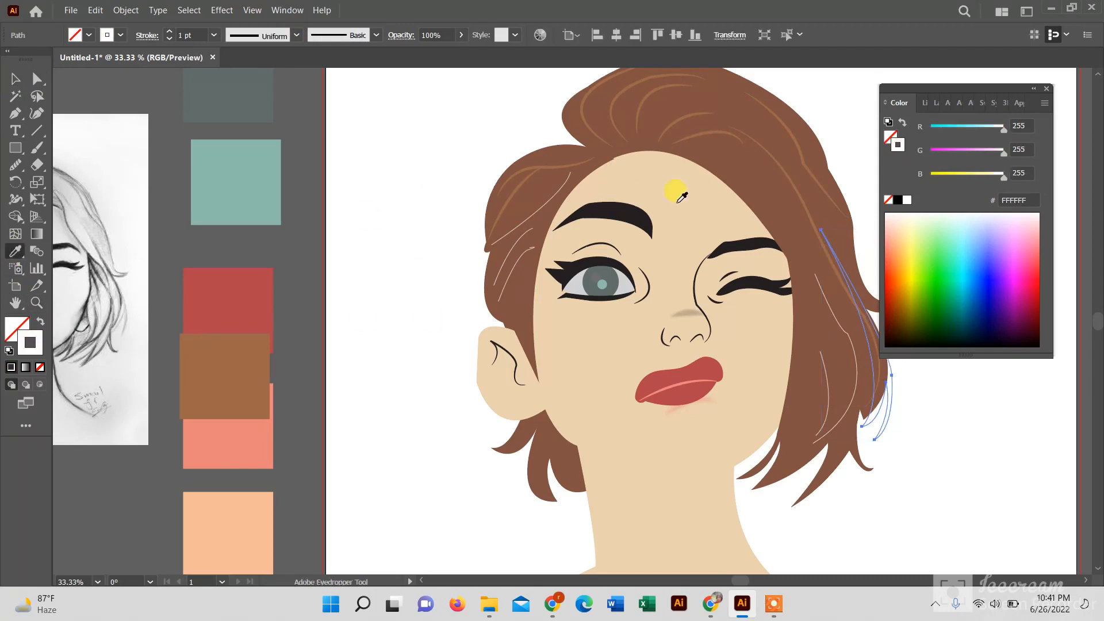
{"action": "left_click", "coordinate": [573, 167]}
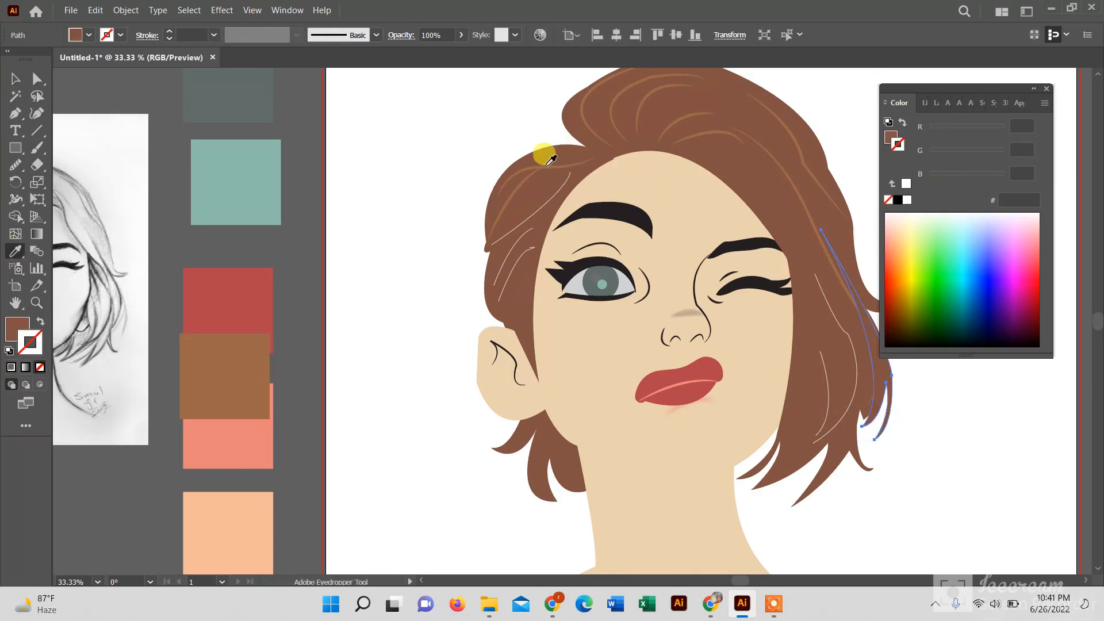
{"action": "left_click", "coordinate": [546, 165]}
{"action": "left_click", "coordinate": [40, 317]}
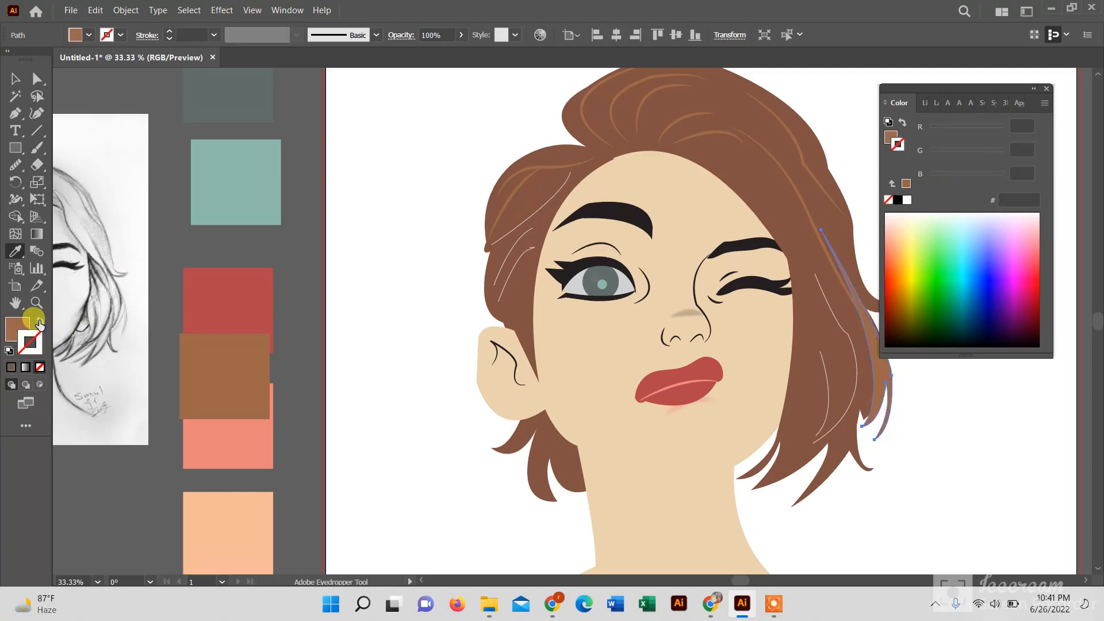
{"action": "left_click", "coordinate": [14, 78]}
{"action": "left_click", "coordinate": [503, 118]}
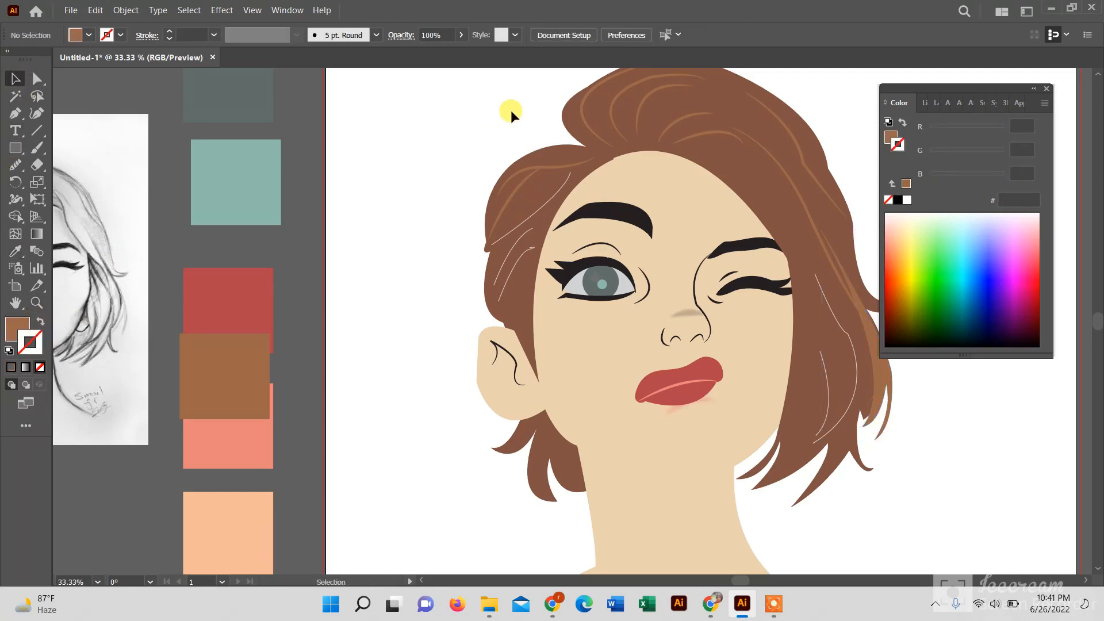
{"action": "left_click_drag", "start_coordinate": [895, 98], "coordinate": [953, 84]}
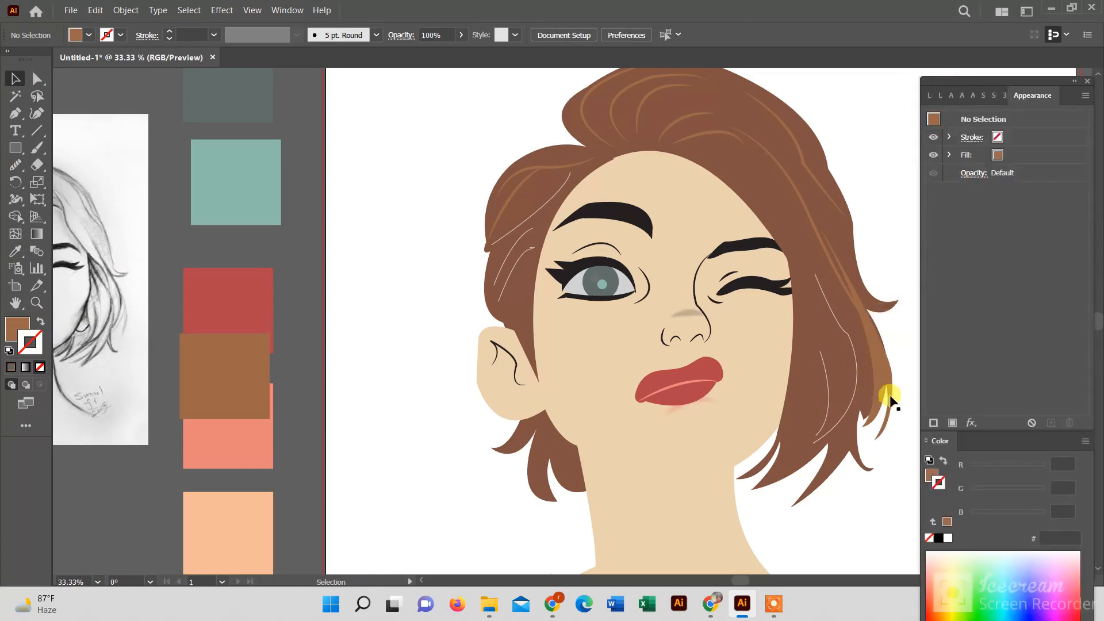
{"action": "scroll", "coordinate": [891, 398], "scroll_direction": "down", "scroll_amount": 1}
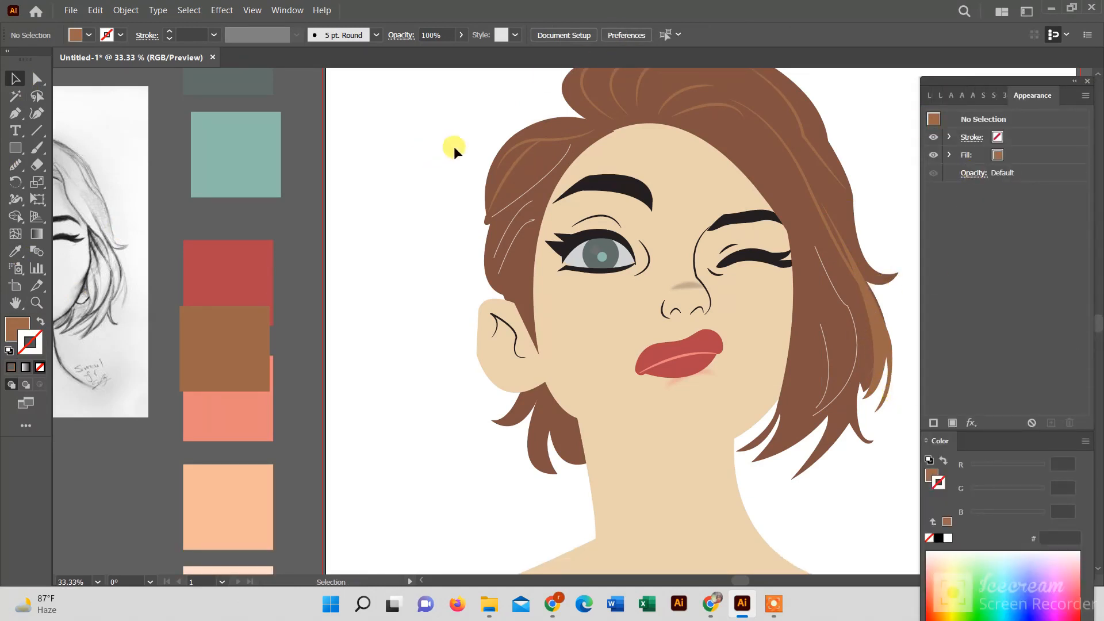
{"action": "left_click", "coordinate": [520, 202]}
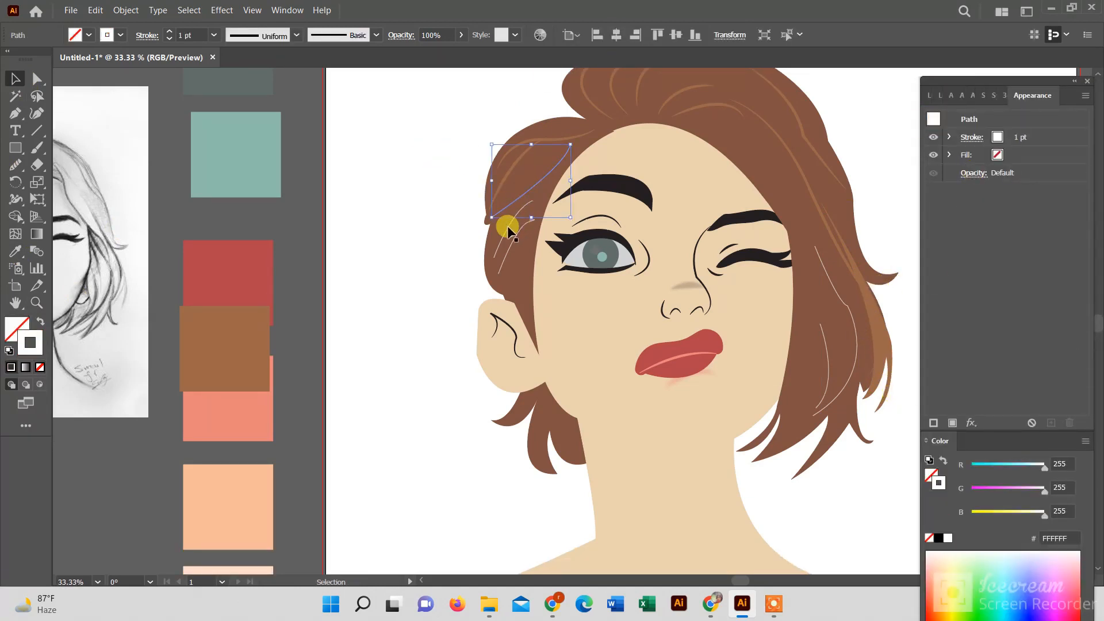
{"action": "left_click", "coordinate": [529, 221], "text": "shift"}
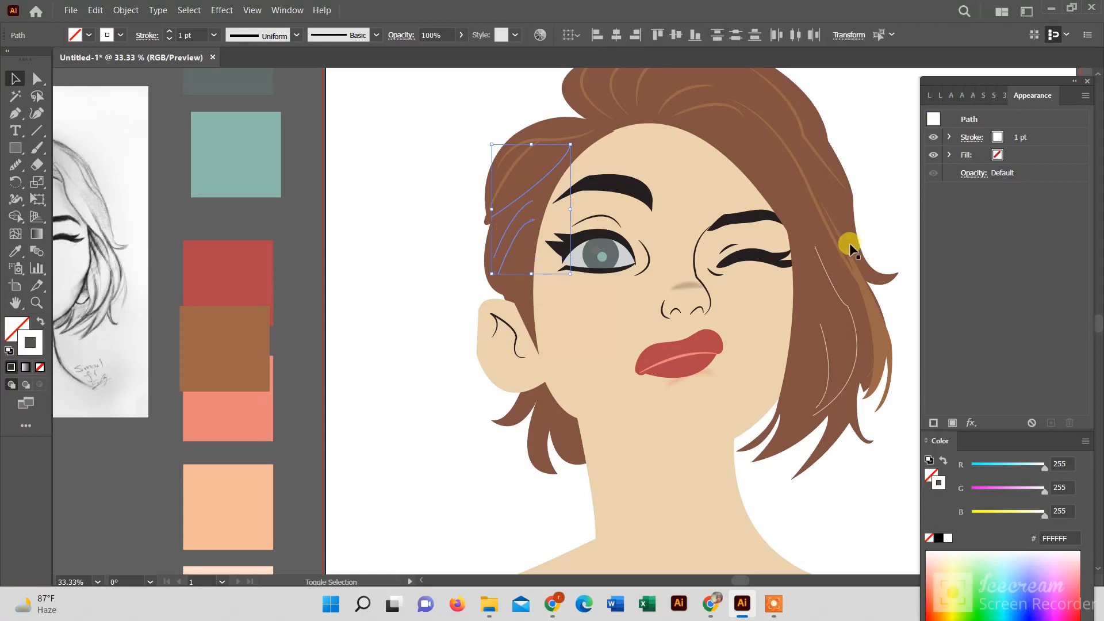
{"action": "left_click", "coordinate": [823, 264], "text": "shift"}
{"action": "left_click", "coordinate": [824, 333], "text": "shift"}
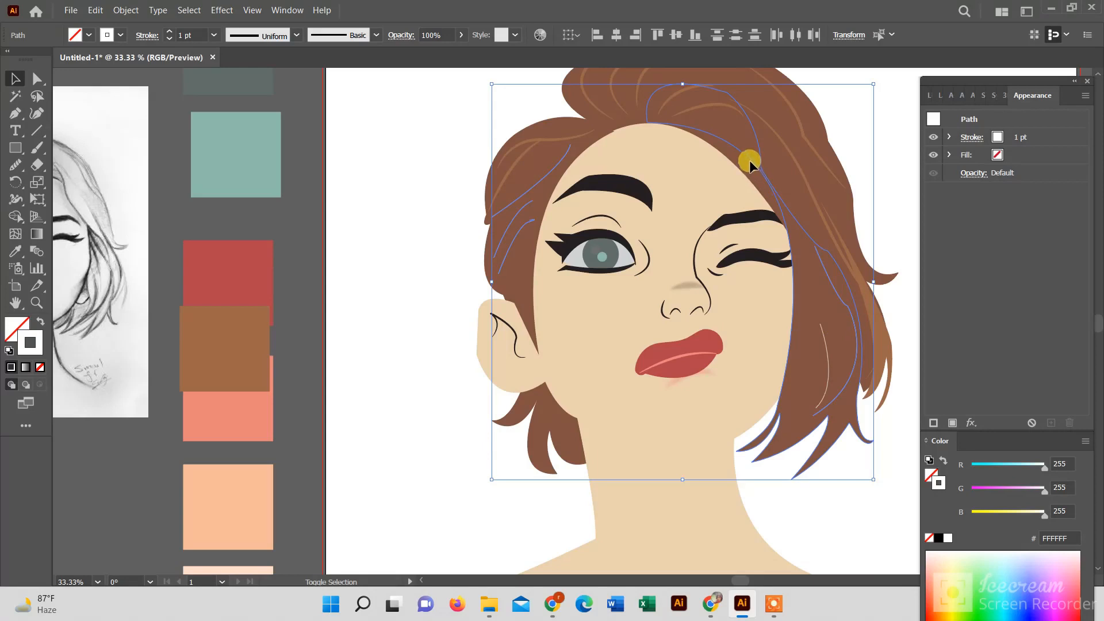
{"action": "left_click", "coordinate": [760, 147], "text": "shift"}
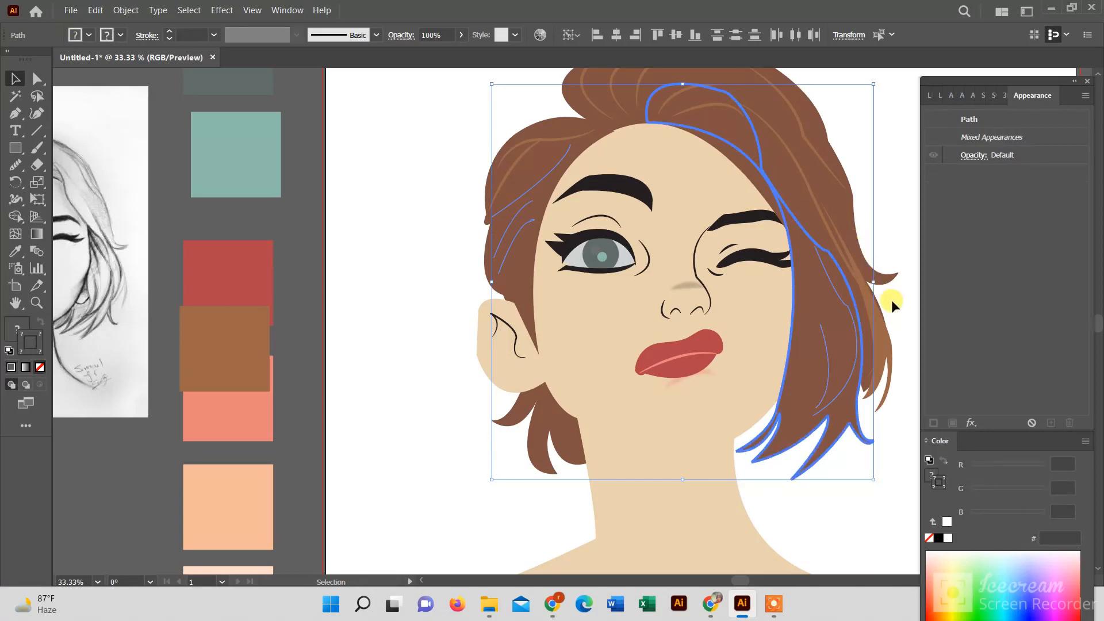
{"action": "left_click", "coordinate": [898, 199]}
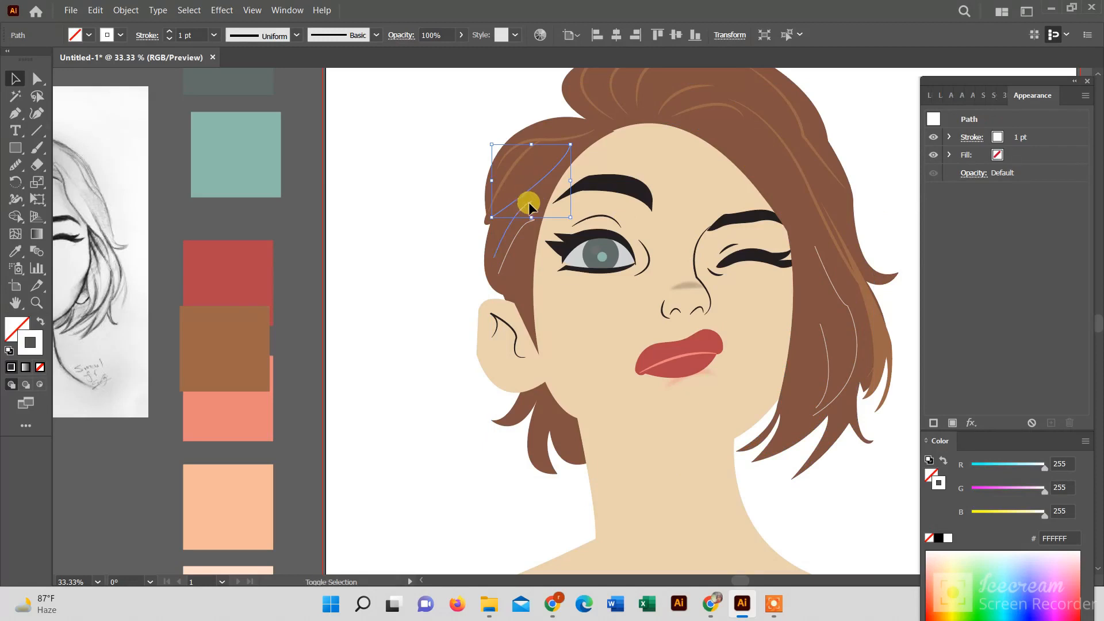
Give the three white strand lines in the hair above the ear the lighter brown 7 pt stroke (#9B6749) with the elliptical tapered width profile.
{"action": "left_click", "coordinate": [525, 222], "text": "shift"}
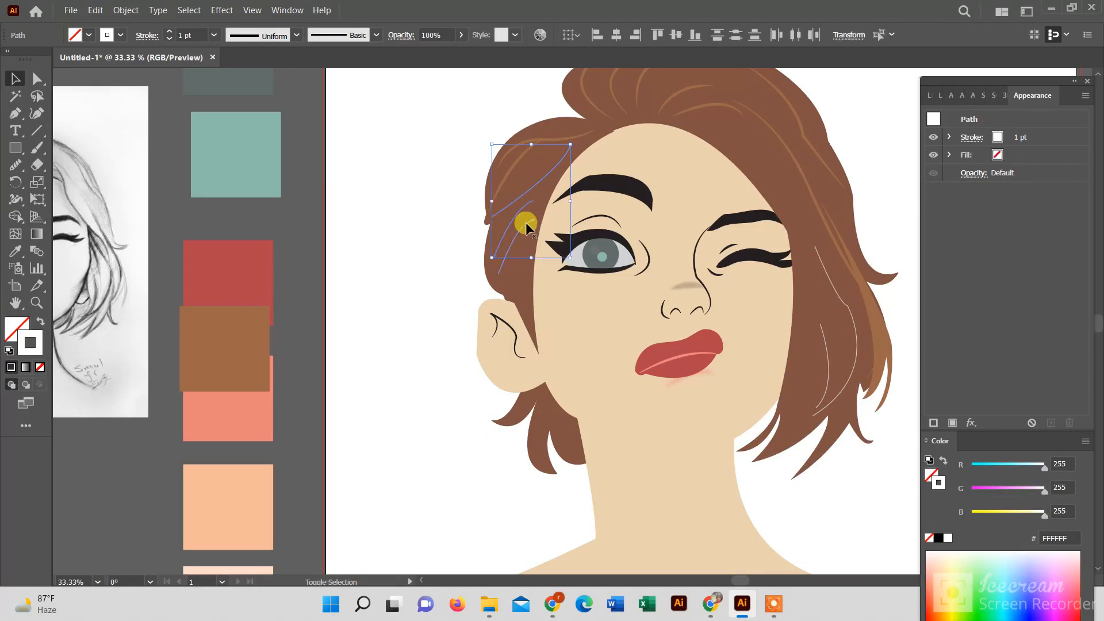
{"action": "left_click", "coordinate": [17, 252]}
{"action": "left_click", "coordinate": [537, 128]}
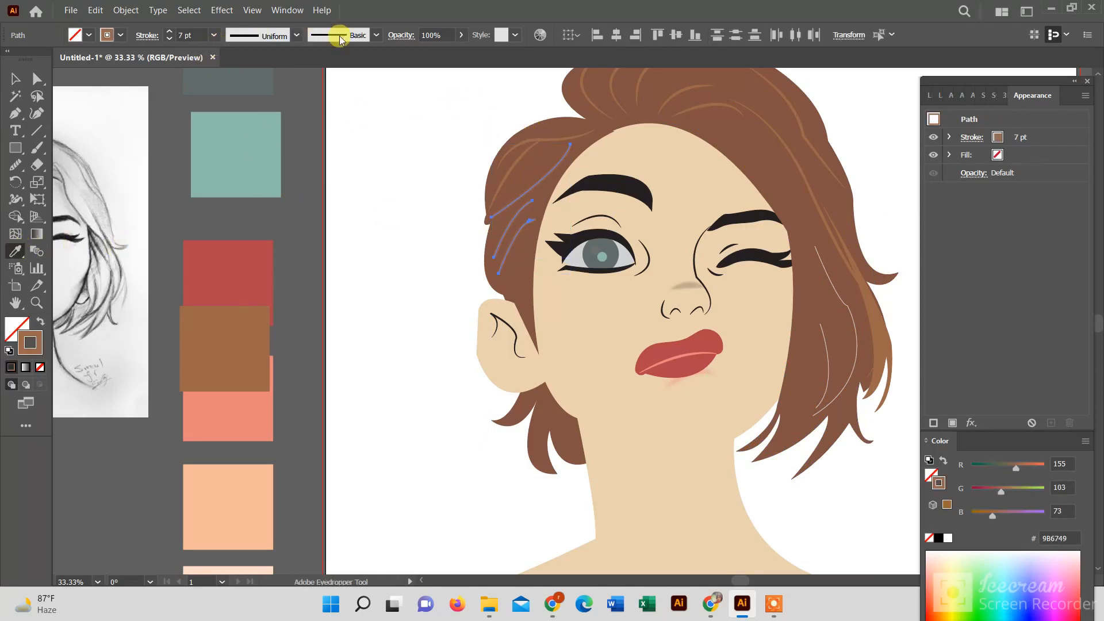
{"action": "left_click", "coordinate": [296, 37]}
{"action": "left_click", "coordinate": [237, 82]}
{"action": "left_click", "coordinate": [14, 79]}
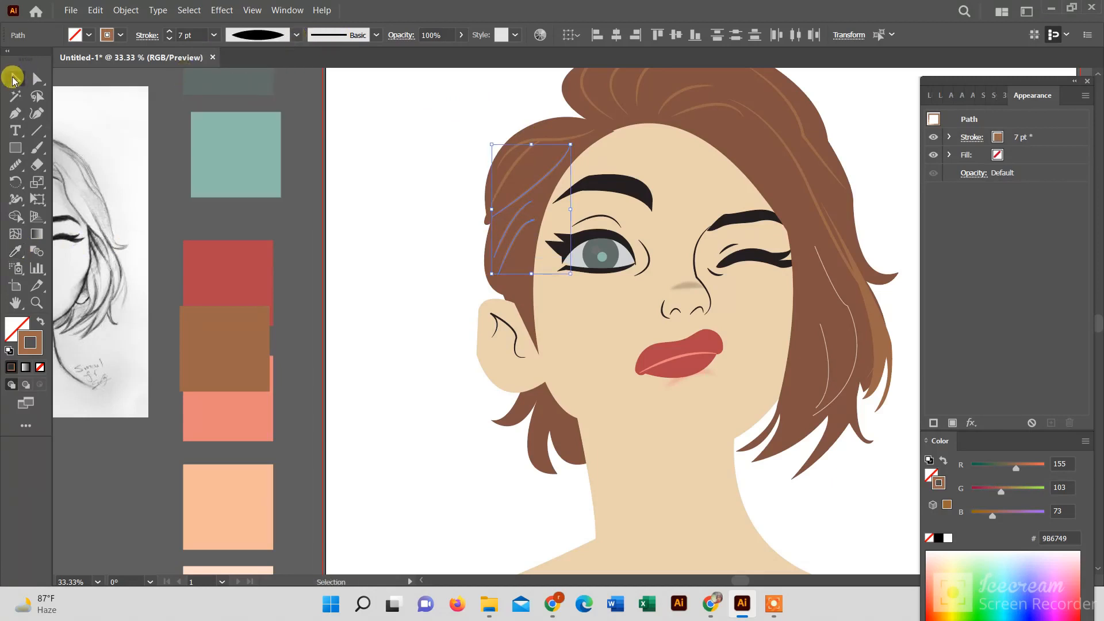
{"action": "left_click", "coordinate": [419, 180]}
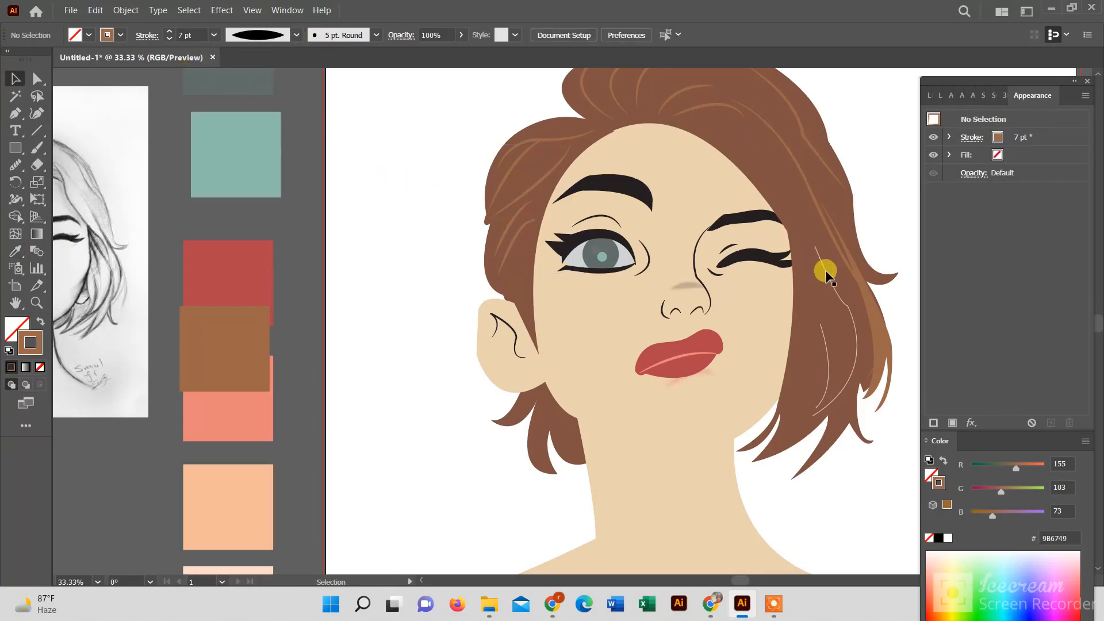
Give the long white strand line in the hair beside the winking eye the lighter brown 7 pt stroke with the elliptical tapered width profile.
{"action": "left_click", "coordinate": [852, 309]}
{"action": "left_click", "coordinate": [16, 251]}
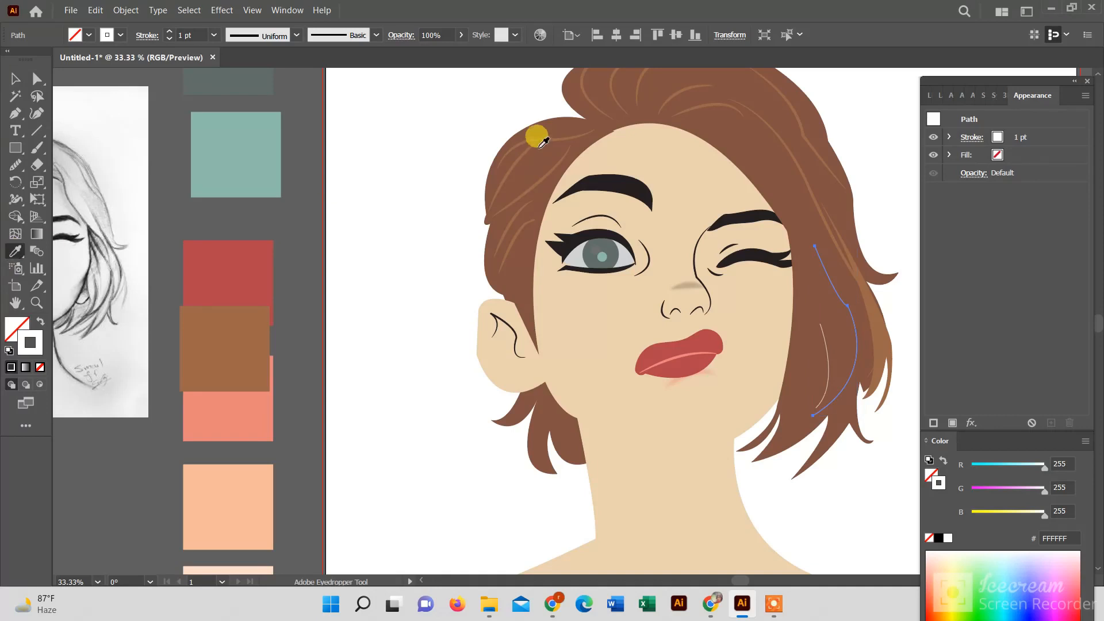
{"action": "left_click", "coordinate": [500, 122]}
{"action": "left_click", "coordinate": [296, 35]}
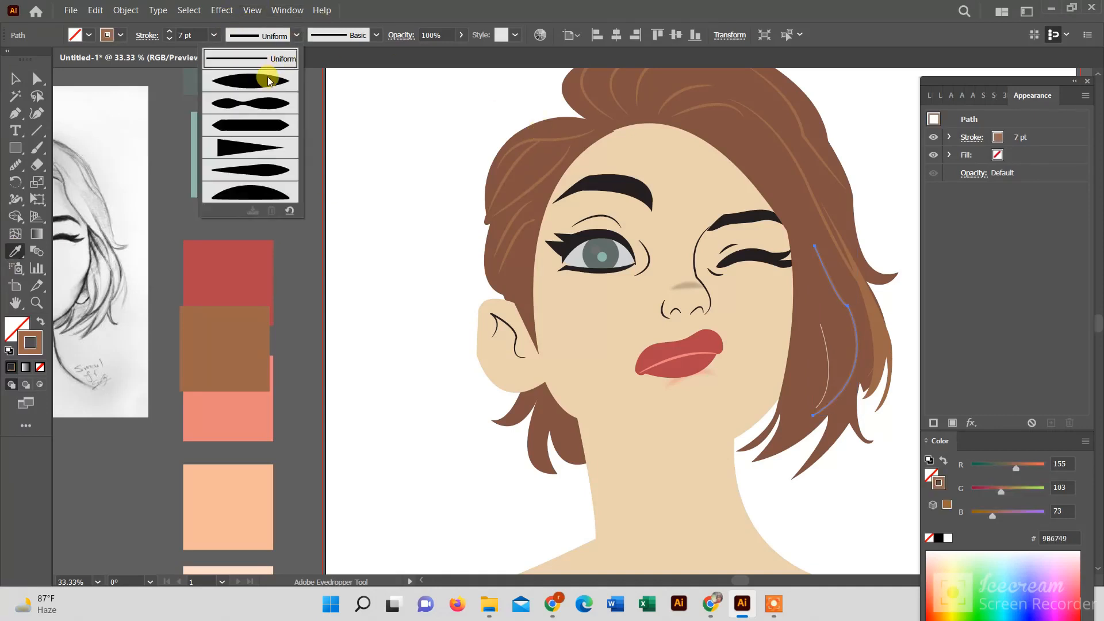
{"action": "left_click", "coordinate": [253, 82]}
{"action": "left_click", "coordinate": [16, 78]}
{"action": "left_click", "coordinate": [239, 128]}
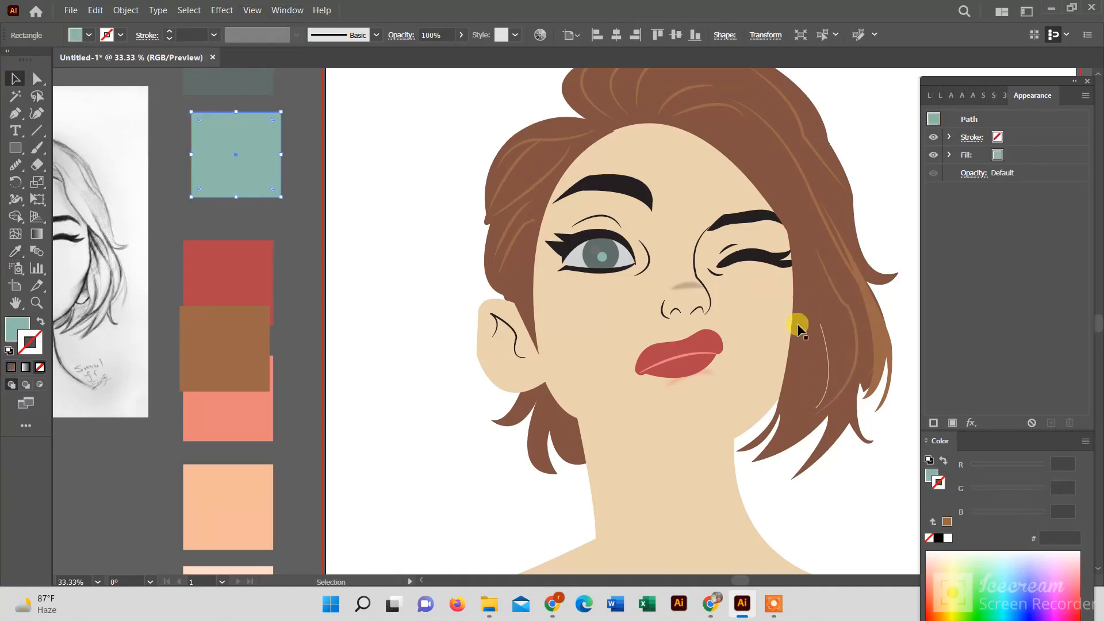
Style the remaining short white strand beside the cheek with the lighter brown 7 pt stroke and elliptical tapered width profile, and deselect it.
{"action": "left_click", "coordinate": [828, 366]}
{"action": "left_click", "coordinate": [821, 358]}
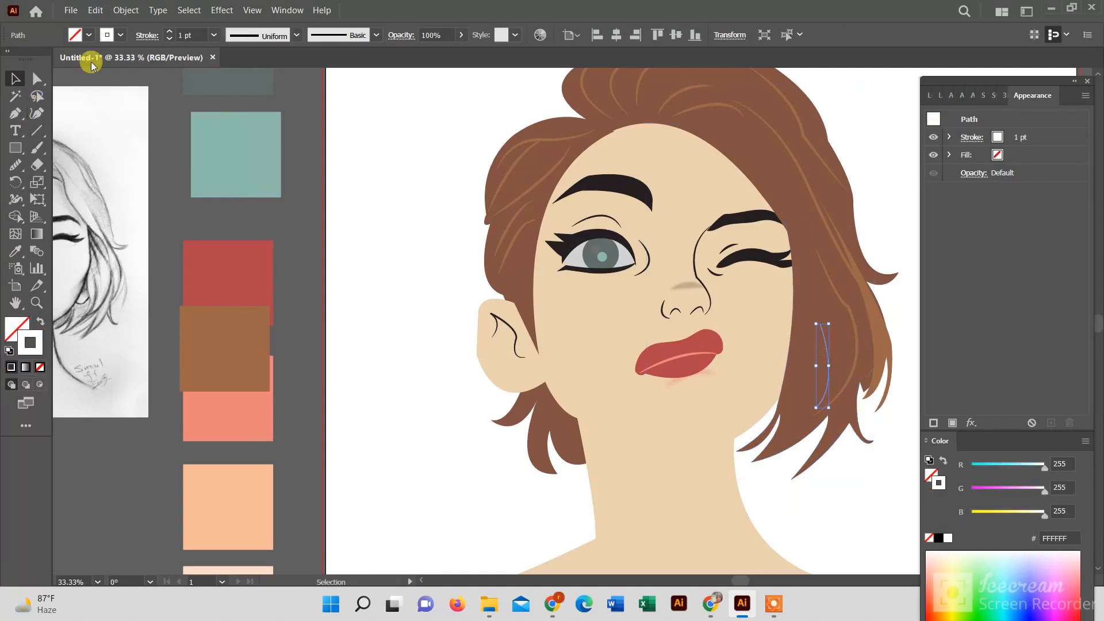
{"action": "left_click", "coordinate": [16, 251]}
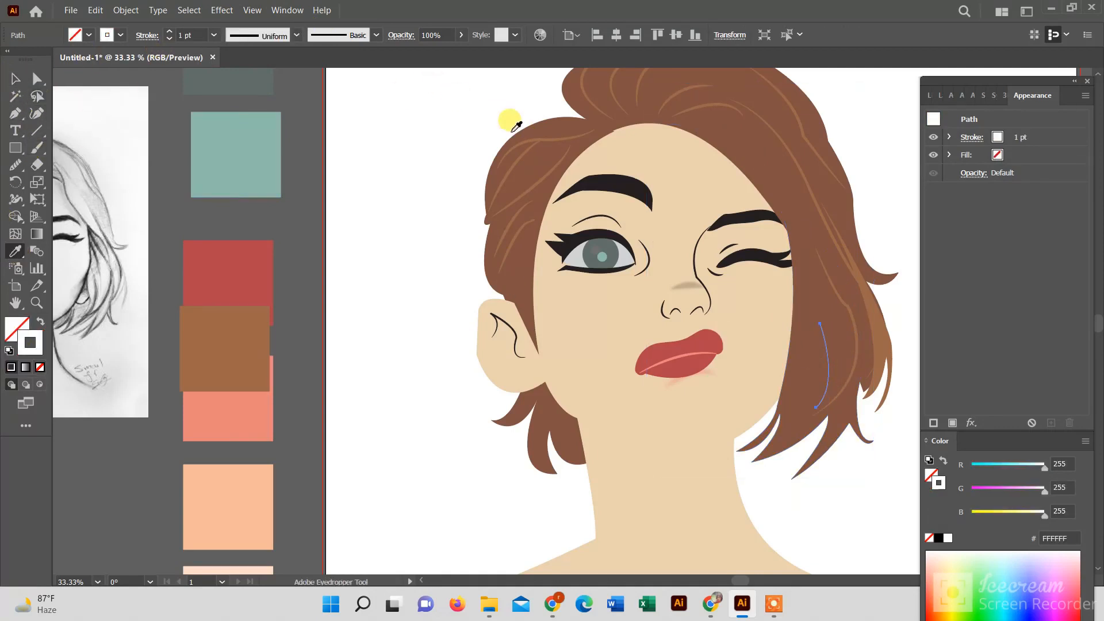
{"action": "left_click", "coordinate": [534, 135]}
{"action": "left_click", "coordinate": [297, 35]}
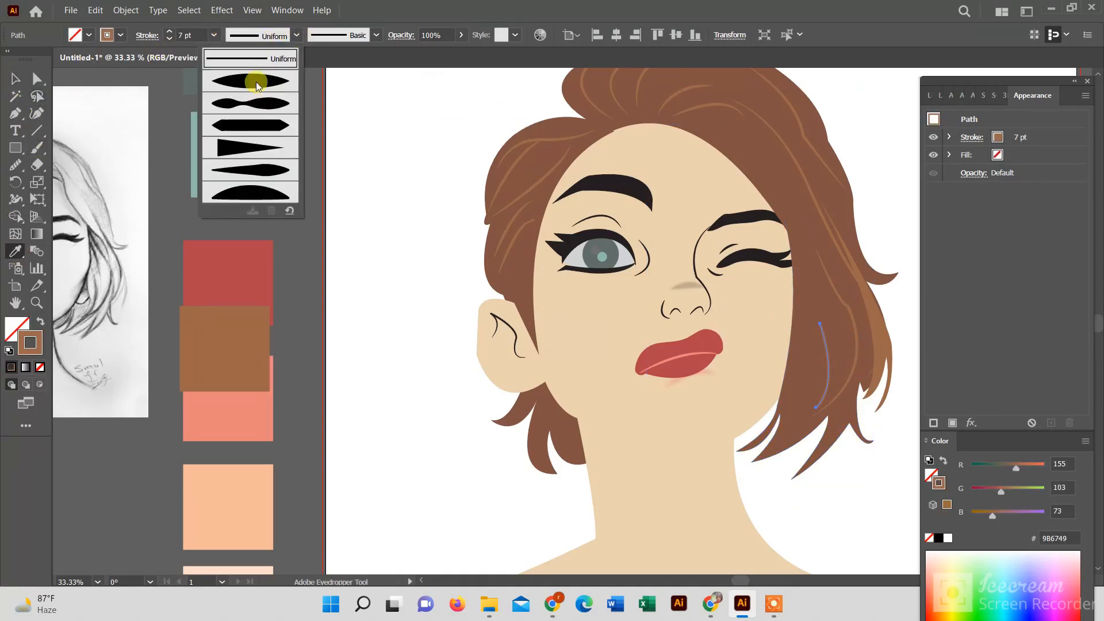
{"action": "left_click", "coordinate": [254, 74]}
{"action": "left_click", "coordinate": [16, 79]}
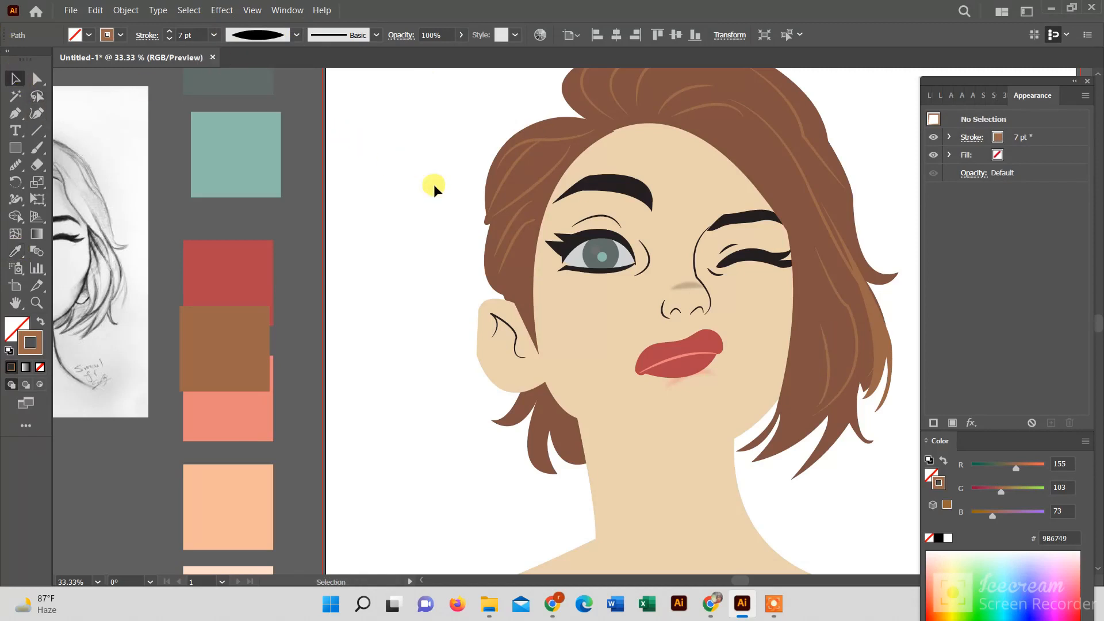
{"action": "left_click", "coordinate": [434, 185]}
{"action": "scroll", "coordinate": [693, 314], "scroll_direction": "down", "scroll_amount": 1}
{"action": "scroll", "coordinate": [692, 313], "scroll_direction": "down", "scroll_amount": 2}
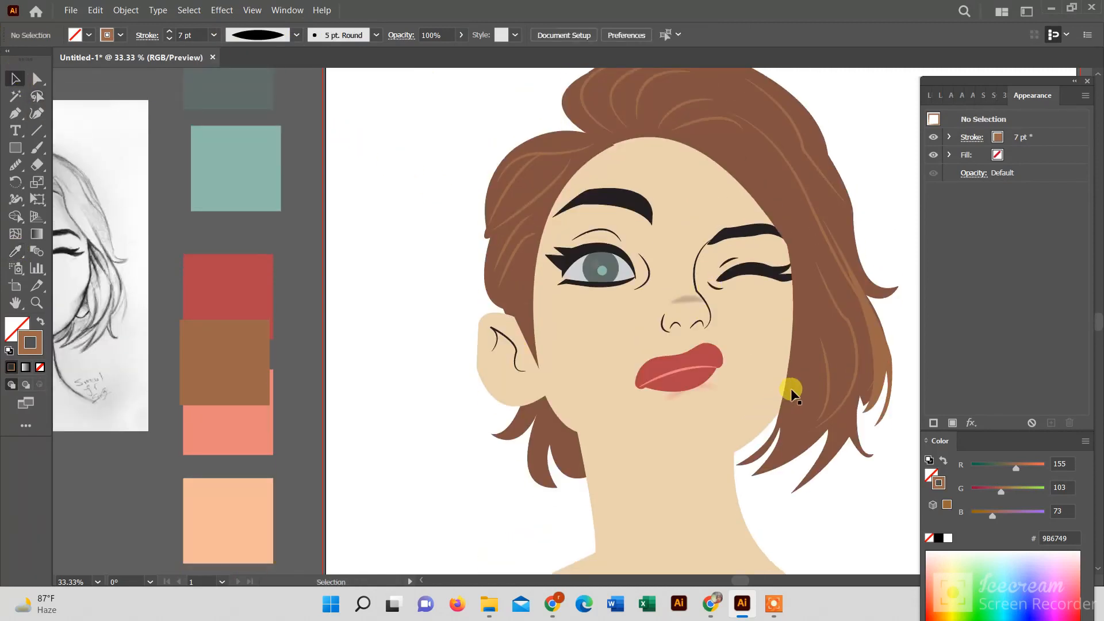
{"action": "scroll", "coordinate": [886, 535], "scroll_direction": "down", "scroll_amount": 2}
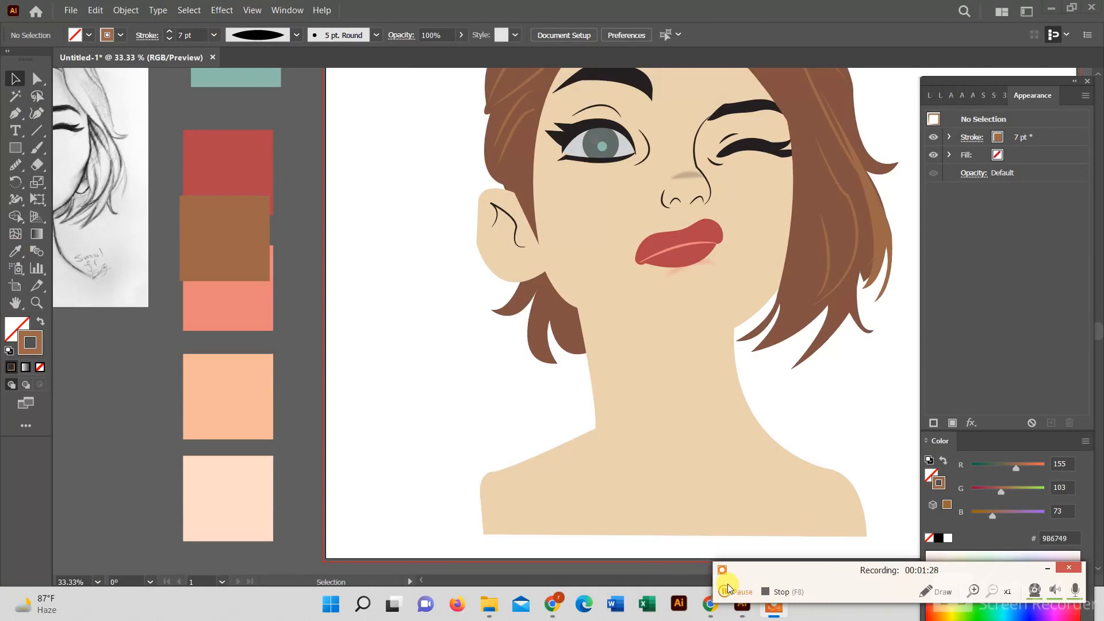
{"action": "left_click", "coordinate": [737, 591]}
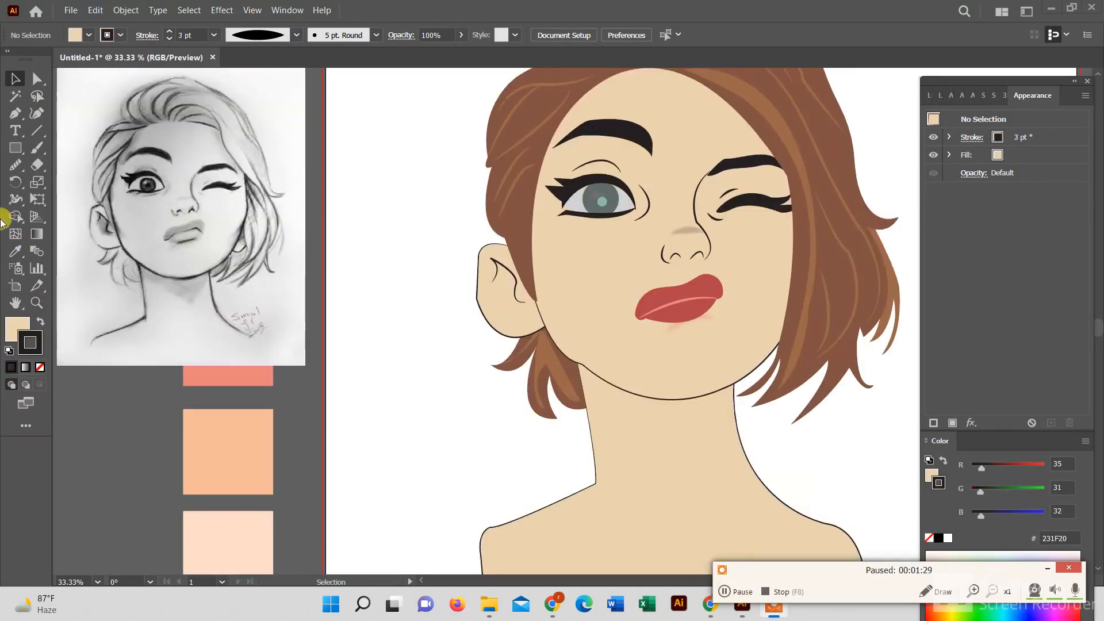
Draw a closed triangular shading shape under the chin with the Pen tool and fill it with the palest peach palette colour, without stroke.
{"action": "left_click", "coordinate": [14, 112]}
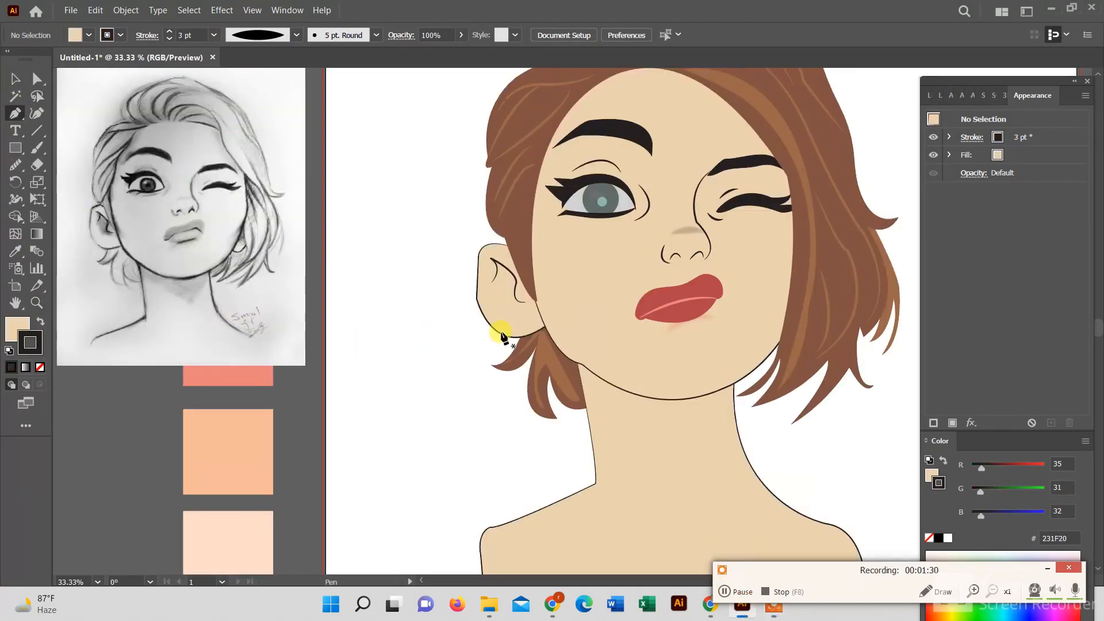
{"action": "left_click", "coordinate": [581, 369]}
{"action": "left_click", "coordinate": [684, 459]}
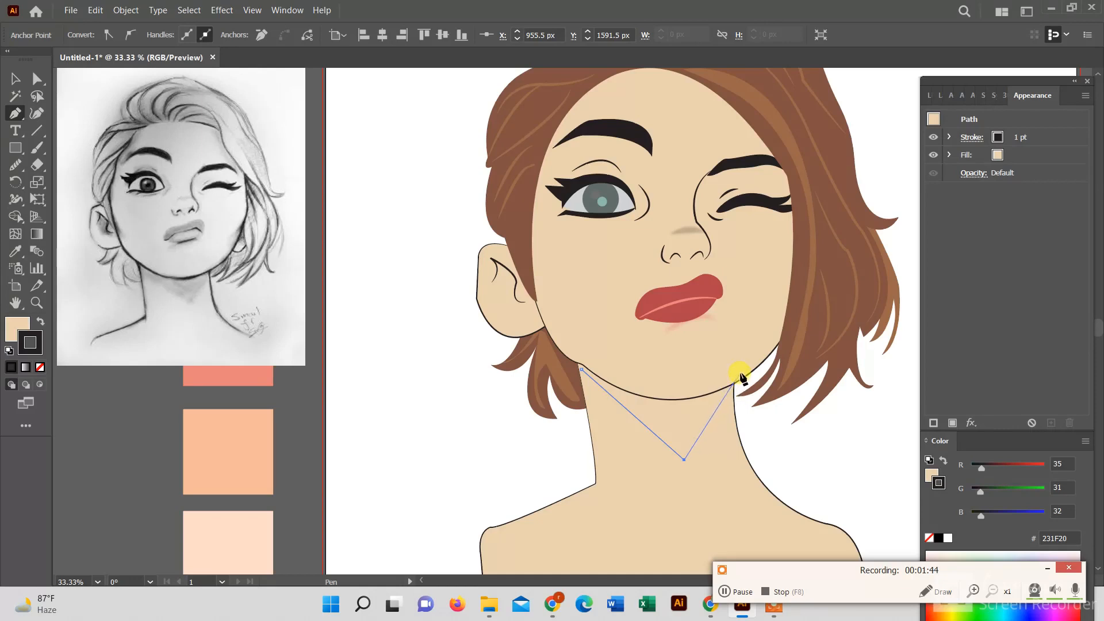
{"action": "left_click", "coordinate": [742, 373]}
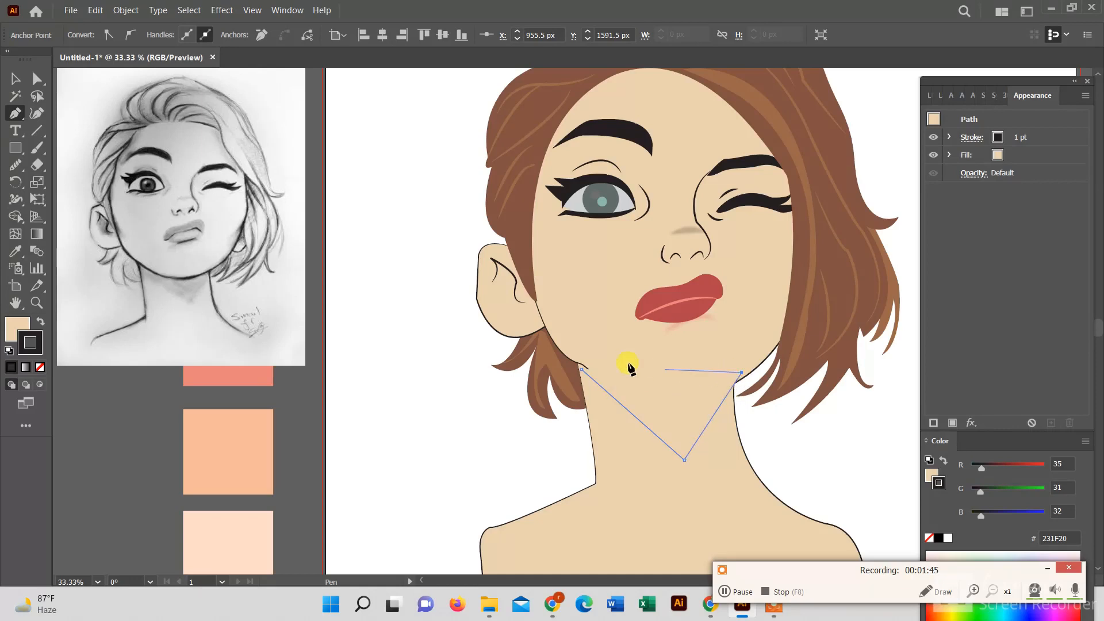
{"action": "left_click", "coordinate": [581, 369]}
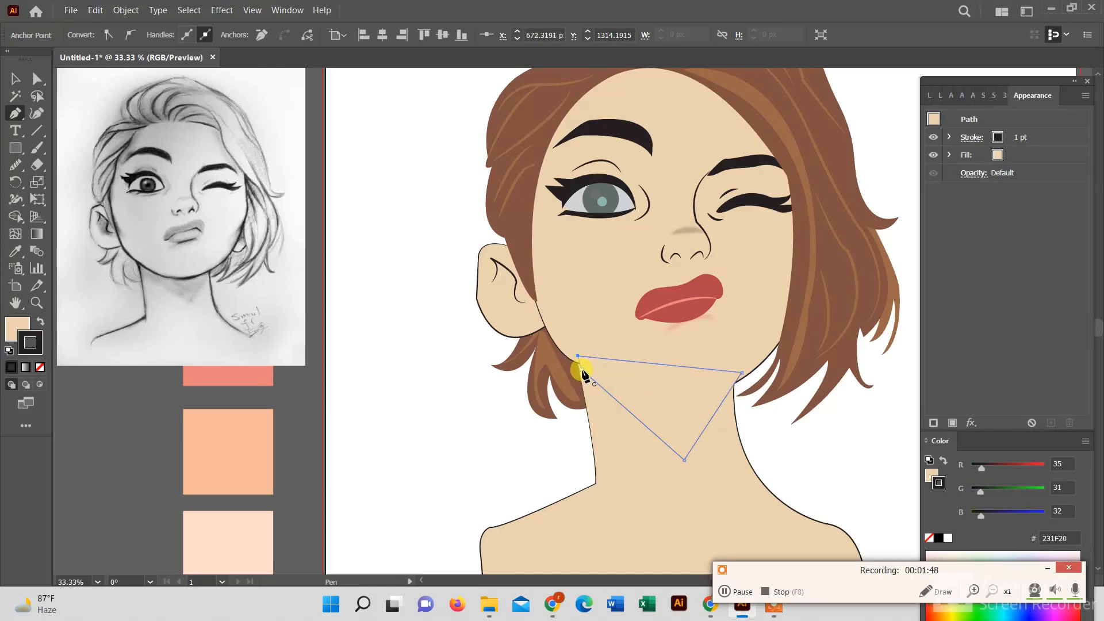
{"action": "left_click", "coordinate": [15, 250]}
{"action": "left_click", "coordinate": [274, 548]}
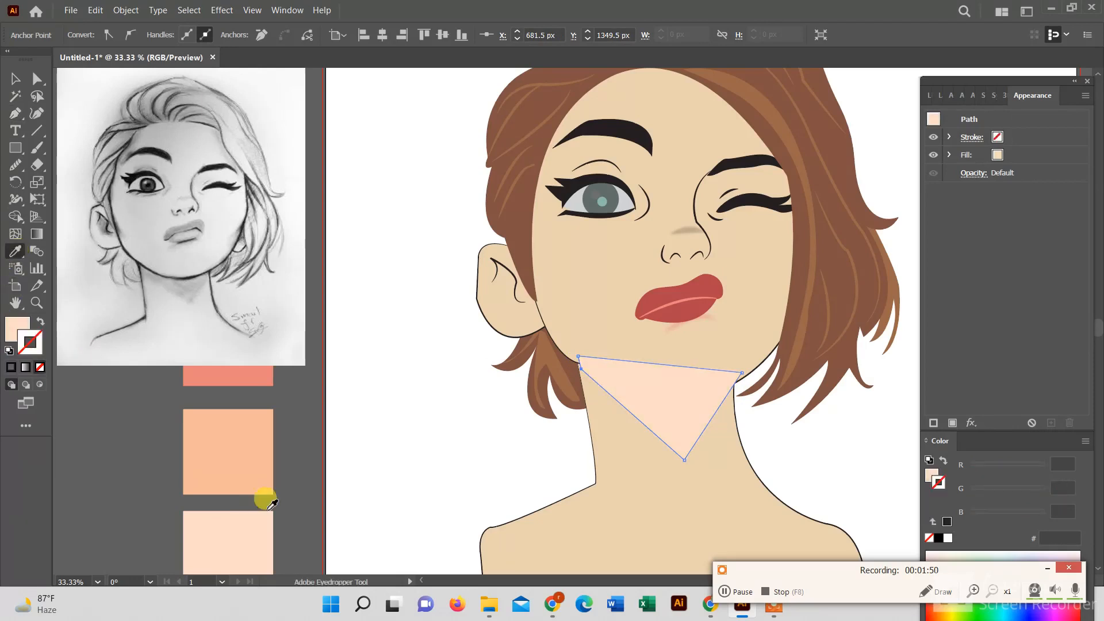
Send the peach triangle and the neck-and-shoulders shape together to the back, behind the face, and nudge them slightly.
{"action": "left_click", "coordinate": [16, 79]}
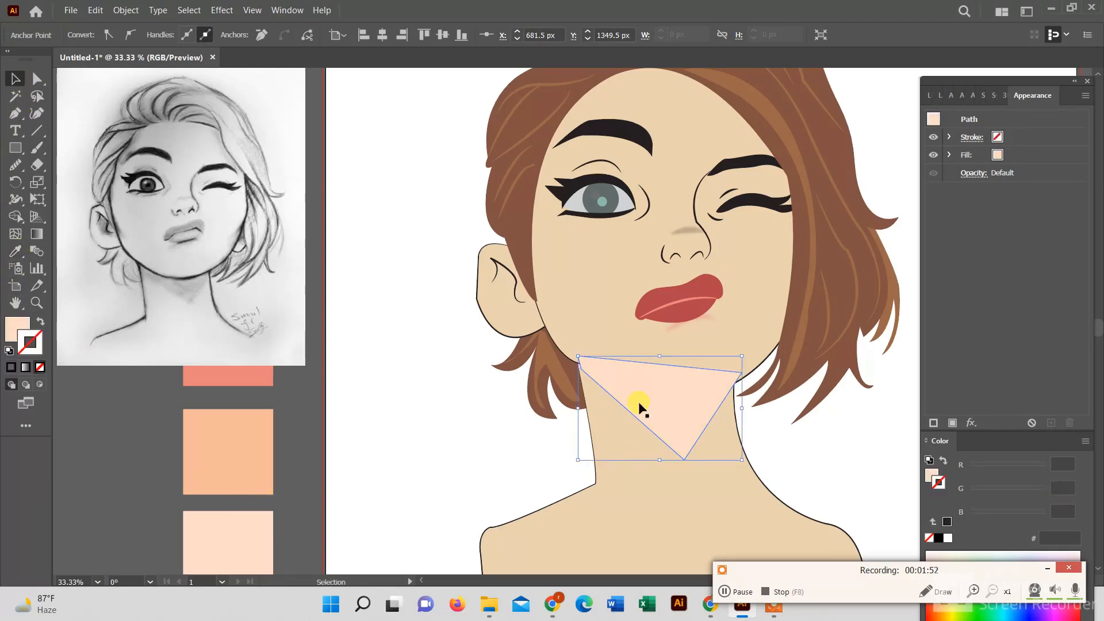
{"action": "left_click", "coordinate": [672, 499], "text": "shift"}
{"action": "right_click", "coordinate": [676, 476]}
{"action": "mouse_move", "coordinate": [742, 407]}
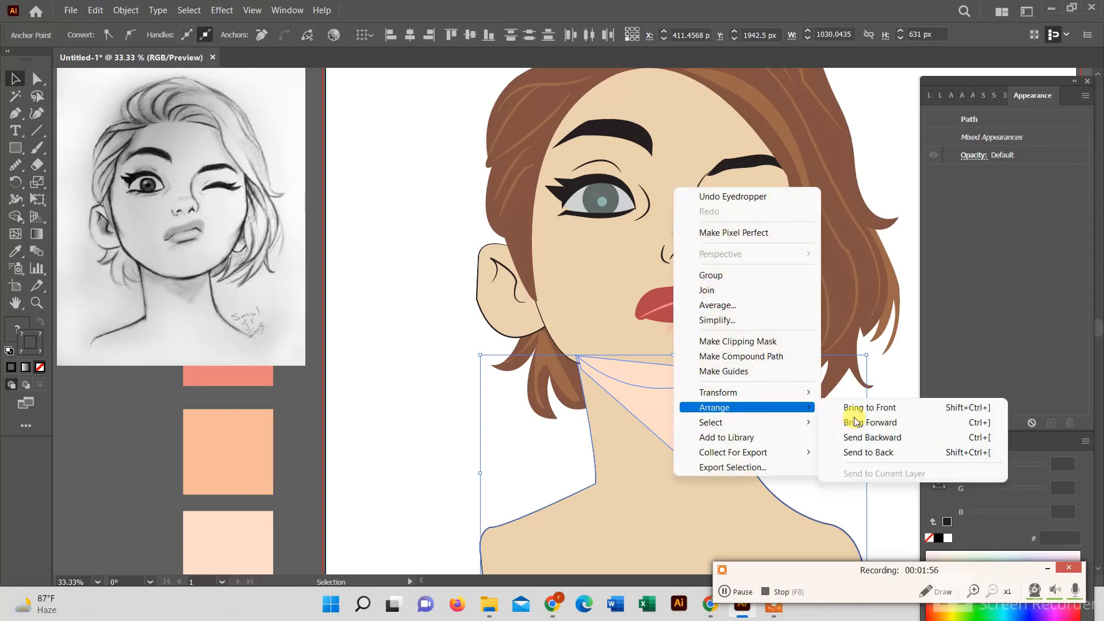
{"action": "left_click", "coordinate": [868, 452]}
{"action": "left_click", "coordinate": [701, 437]}
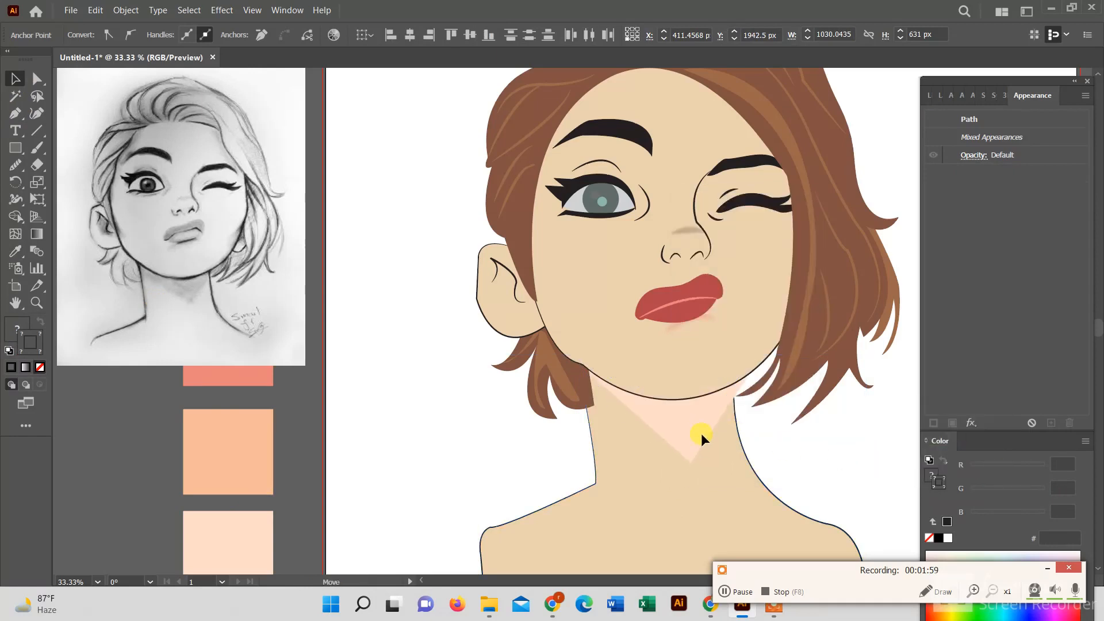
Apply a Gaussian Blur with a radius of about 8.6 pixels to the peach triangle under the chin, and deselect it.
{"action": "left_click", "coordinate": [698, 432]}
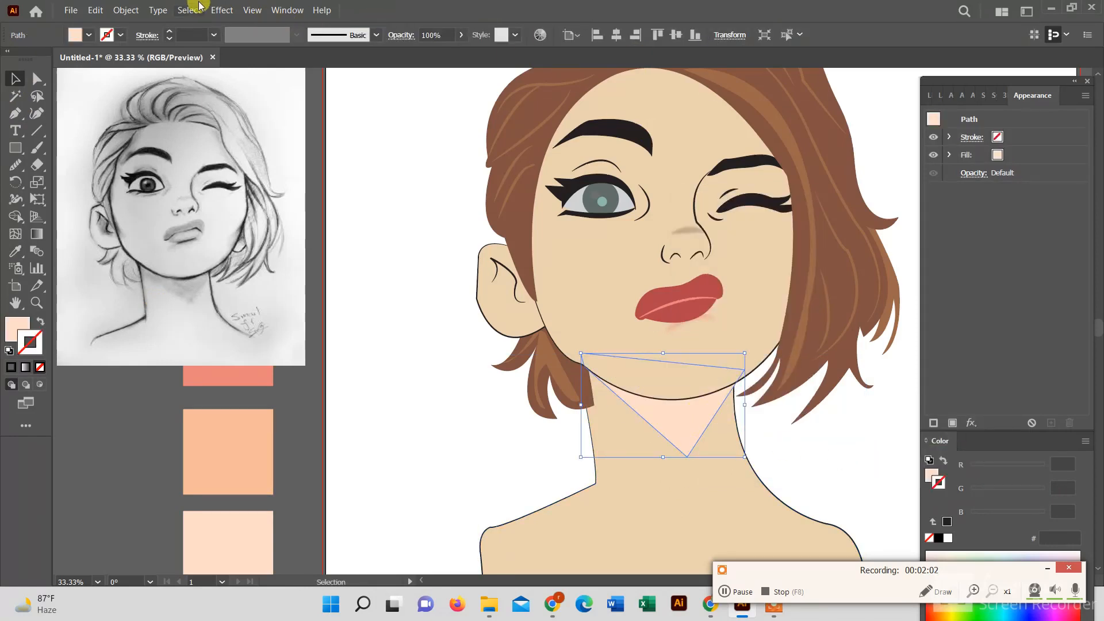
{"action": "left_click", "coordinate": [222, 10]}
{"action": "mouse_move", "coordinate": [291, 288]}
{"action": "left_click", "coordinate": [414, 289]}
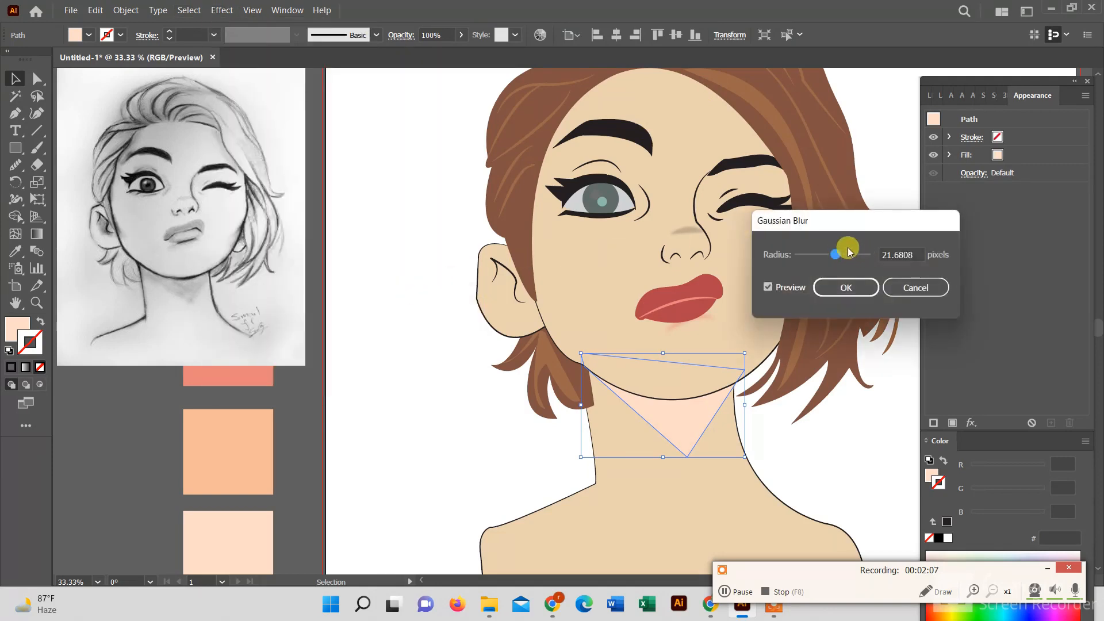
{"action": "left_click_drag", "start_coordinate": [848, 251], "coordinate": [833, 264]}
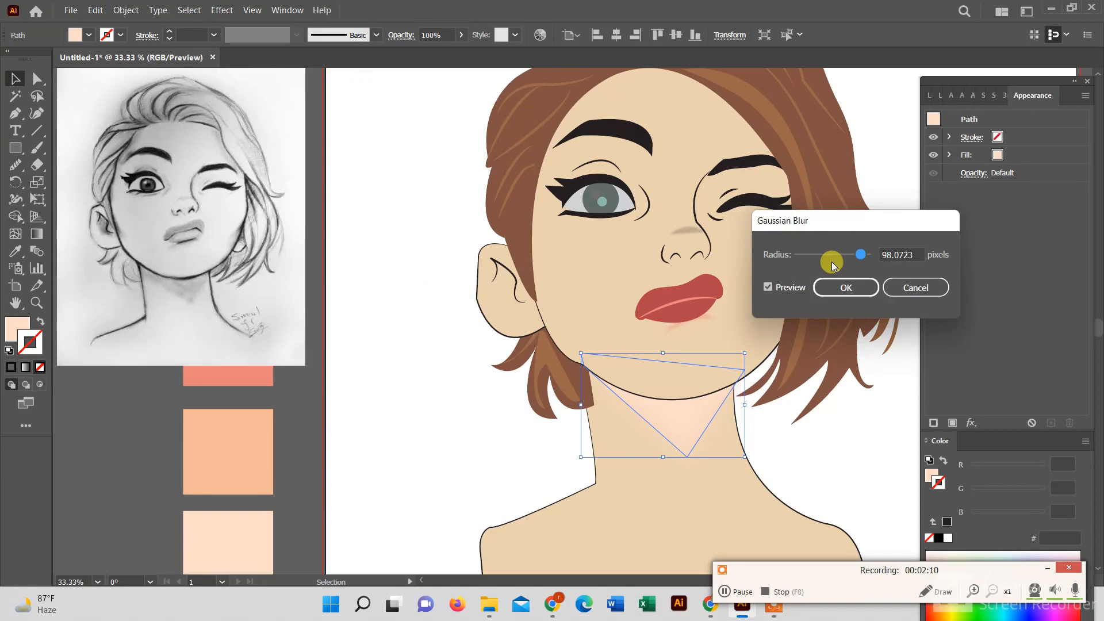
{"action": "left_click", "coordinate": [827, 254]}
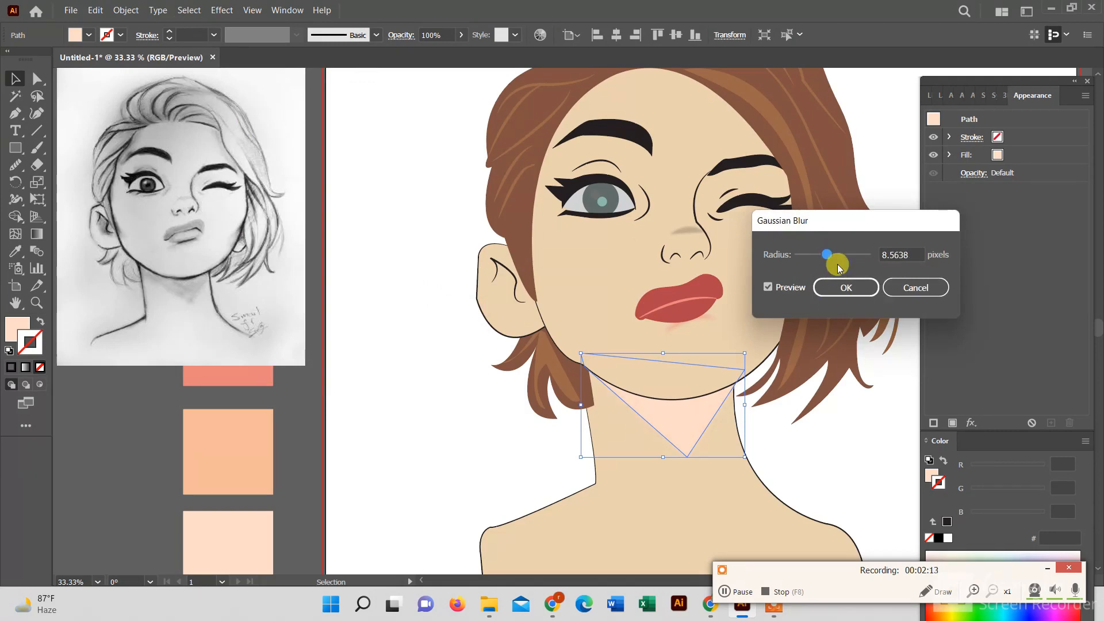
{"action": "left_click", "coordinate": [841, 288]}
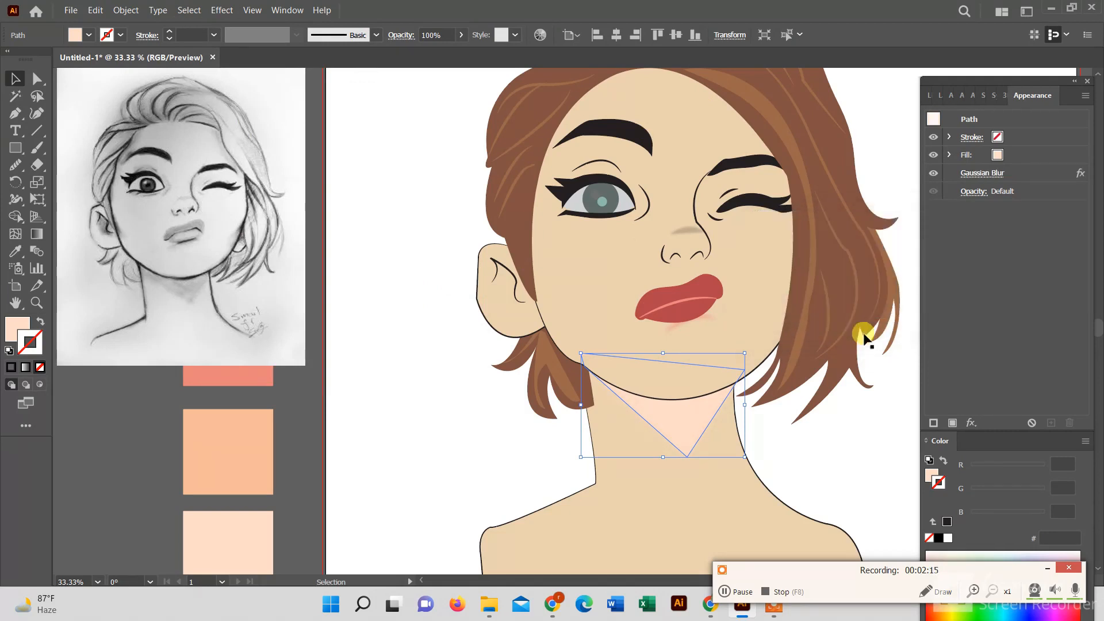
{"action": "left_click", "coordinate": [833, 433]}
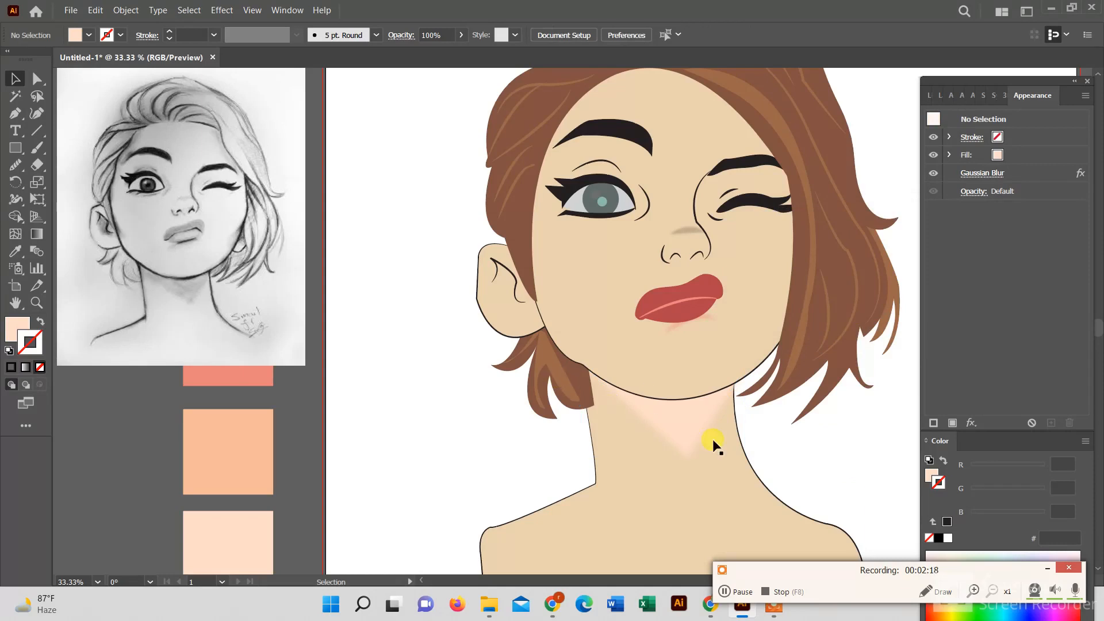
Draw a thin curved peach crescent along the jaw edge beside the ear with the Pen tool.
{"action": "scroll", "coordinate": [636, 317], "scroll_direction": "up", "scroll_amount": 1}
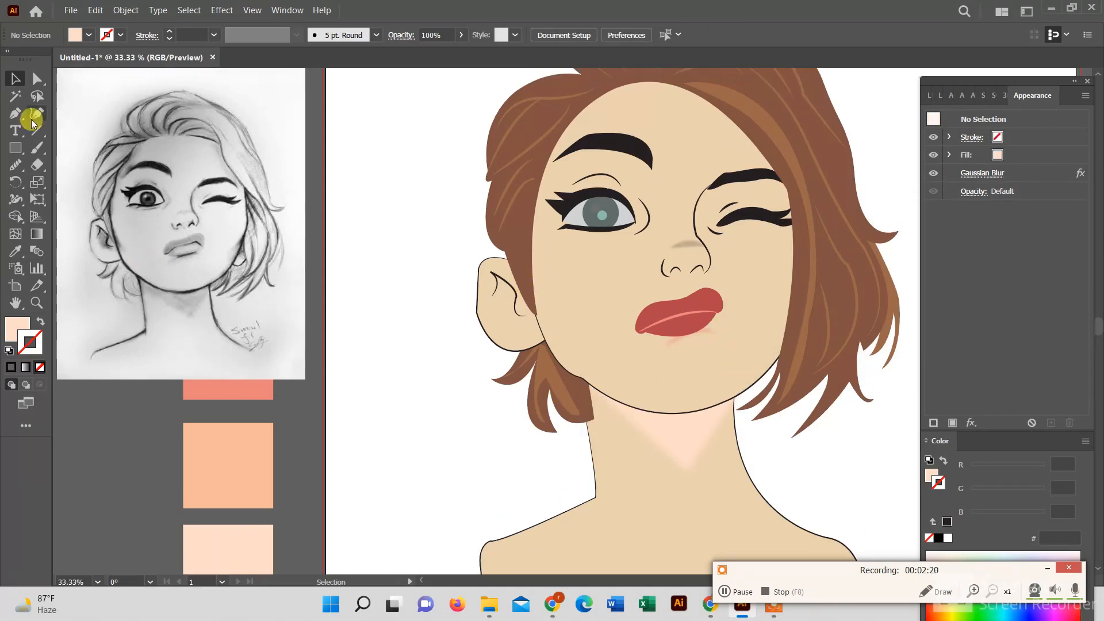
{"action": "left_click", "coordinate": [14, 116]}
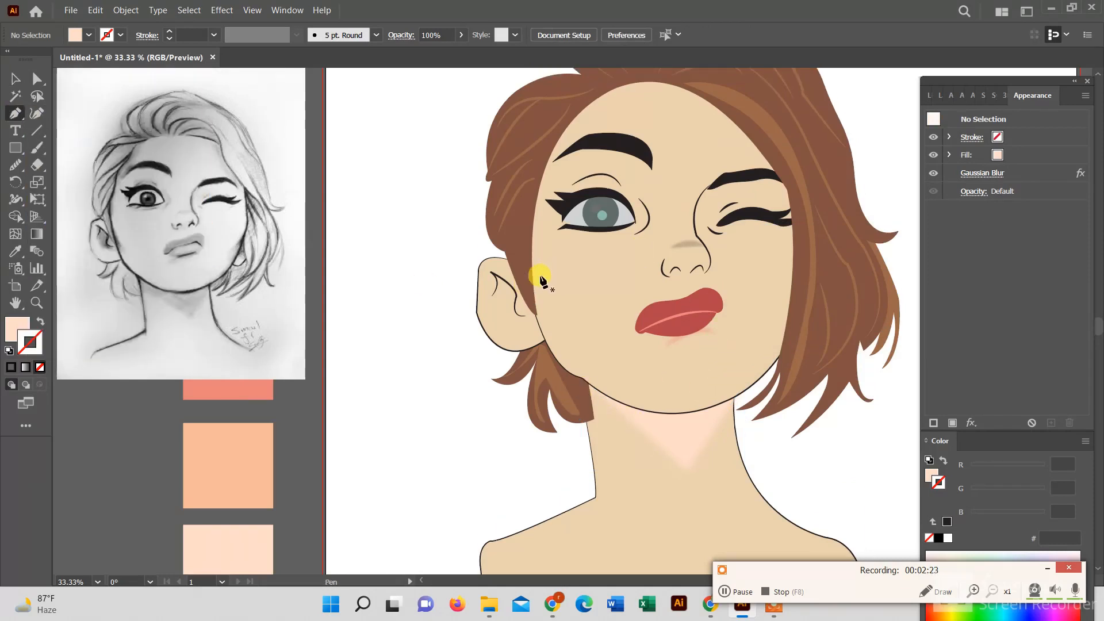
{"action": "left_click", "coordinate": [538, 277]}
{"action": "left_click_drag", "start_coordinate": [611, 376], "coordinate": [691, 372]}
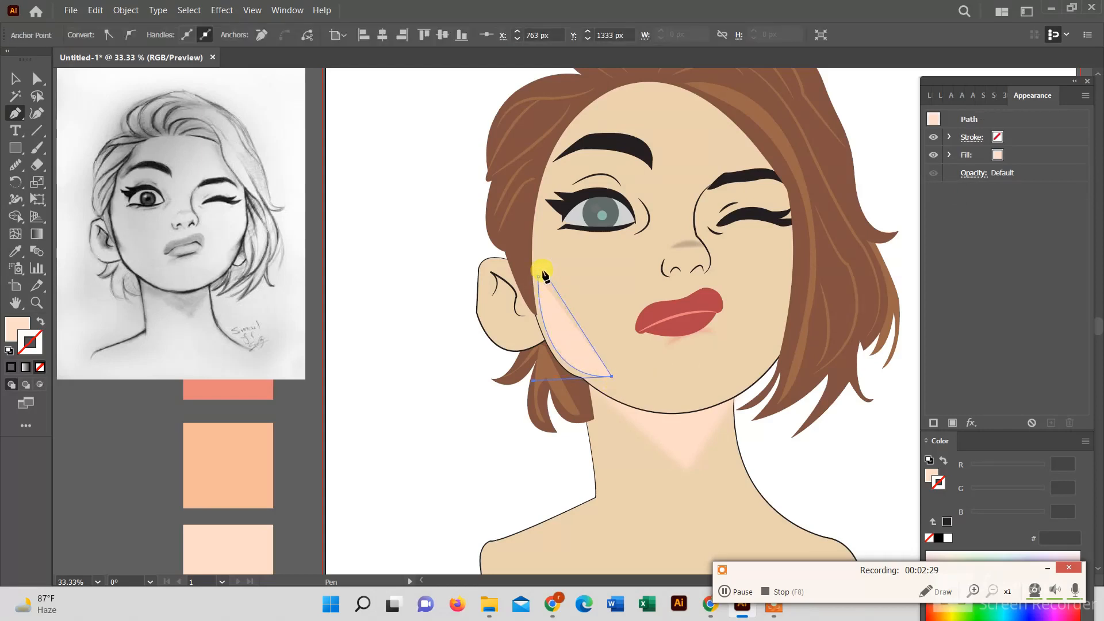
{"action": "left_click_drag", "start_coordinate": [539, 277], "coordinate": [535, 227]}
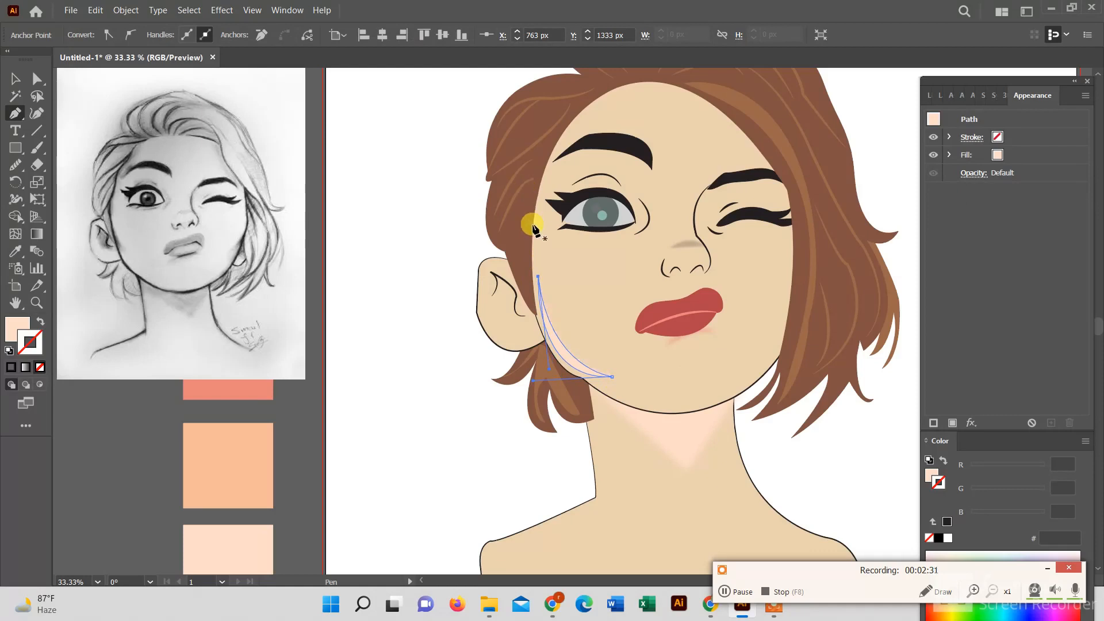
Apply a Gaussian Blur to the peach crescent along the jaw, and deselect it.
{"action": "left_click", "coordinate": [15, 251]}
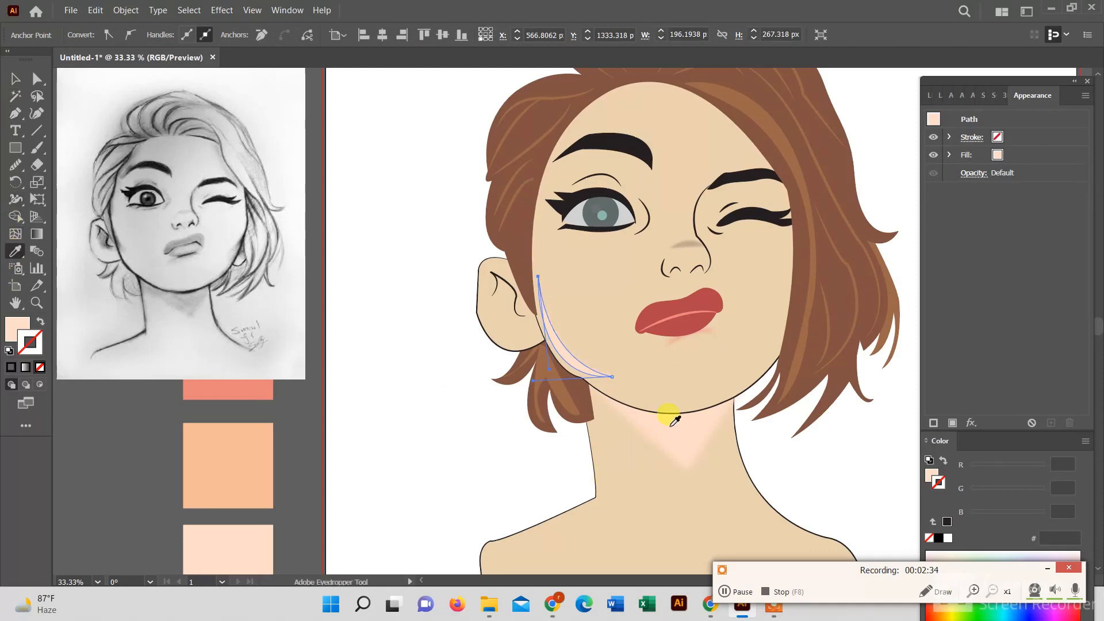
{"action": "left_click", "coordinate": [15, 79]}
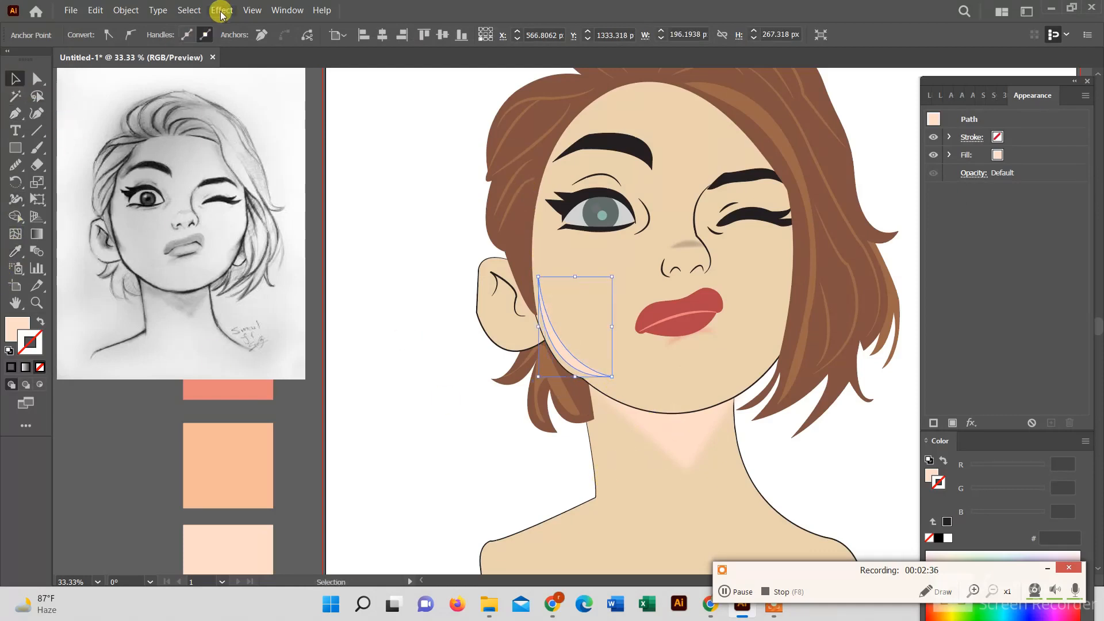
{"action": "left_click", "coordinate": [222, 10]}
{"action": "mouse_move", "coordinate": [357, 286]}
{"action": "left_click", "coordinate": [428, 287]}
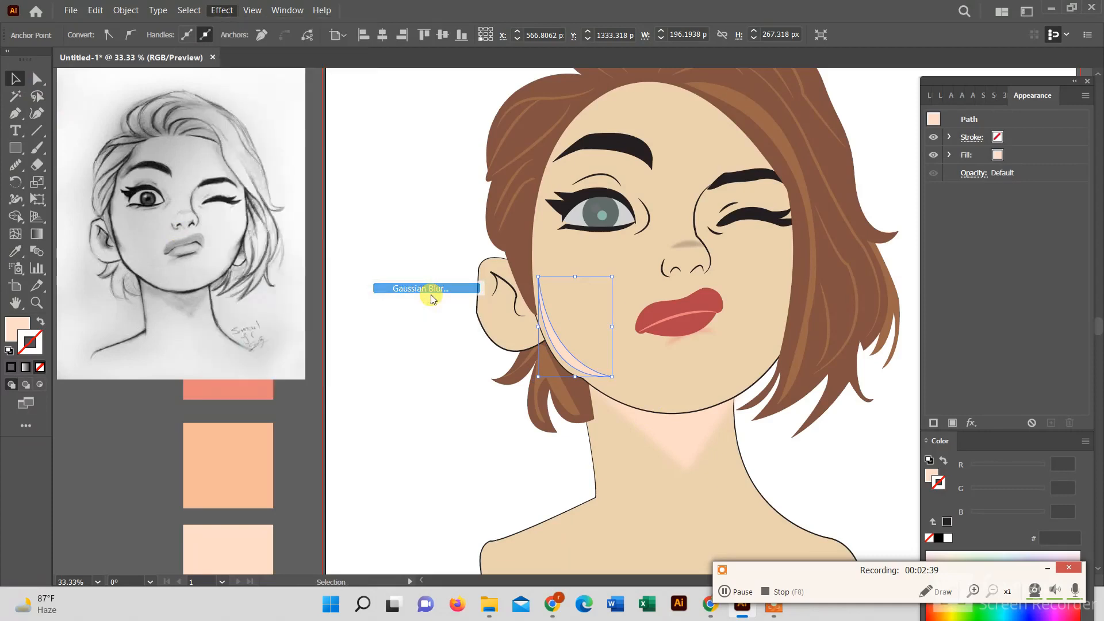
{"action": "left_click", "coordinate": [837, 296]}
{"action": "left_click", "coordinate": [390, 216]}
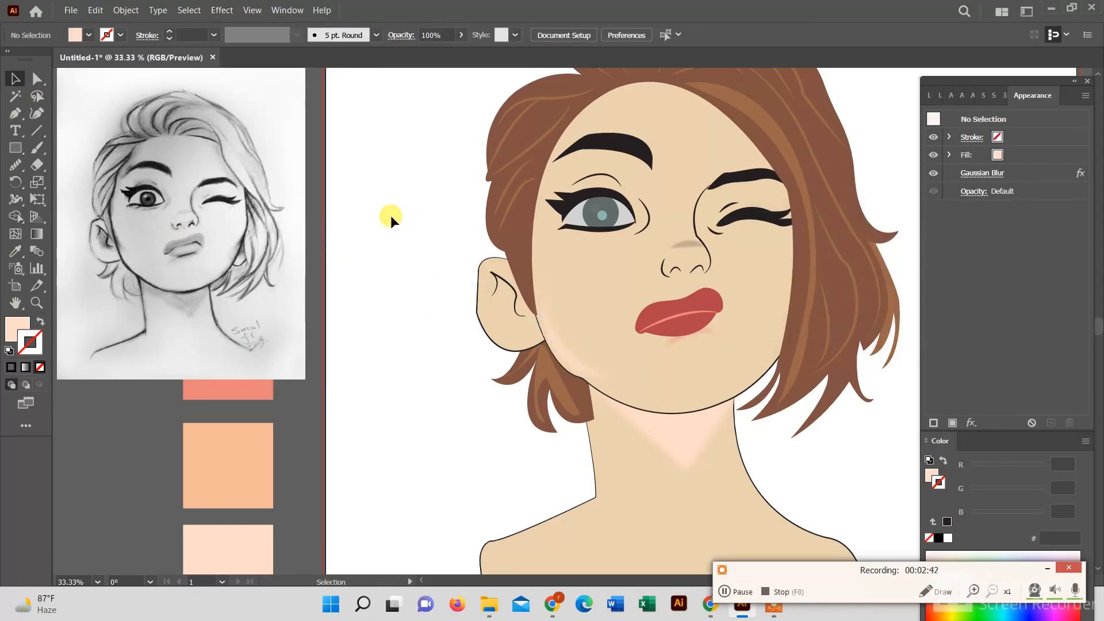
Draw a closed curved peach shape along the forehead hairline above the open eye's brow with the Pen tool.
{"action": "scroll", "coordinate": [377, 288], "scroll_direction": "up", "scroll_amount": 1}
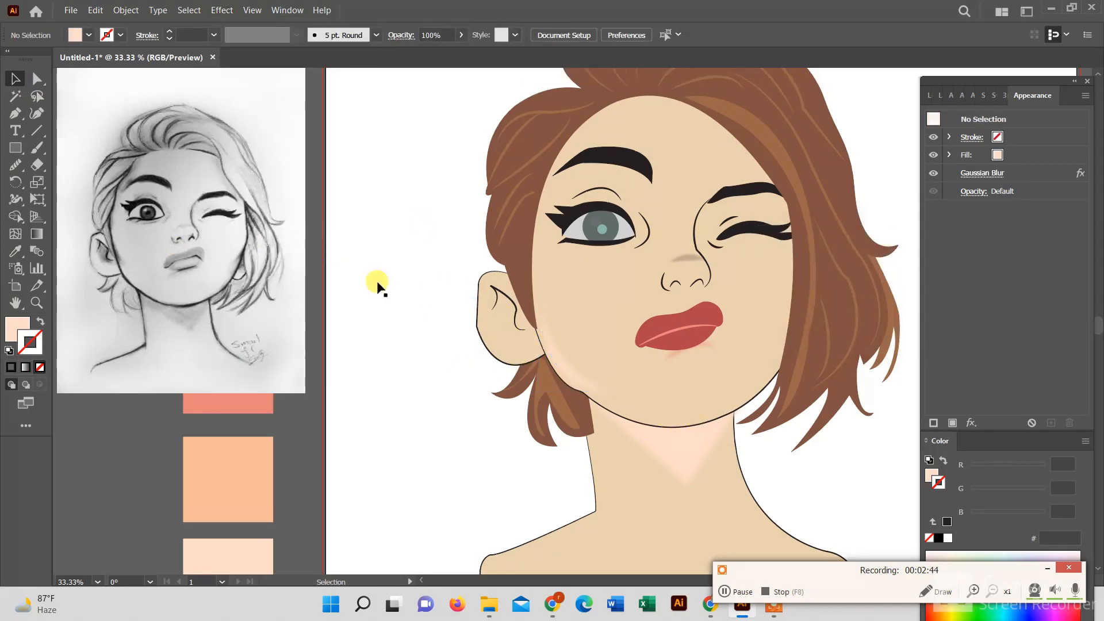
{"action": "left_click", "coordinate": [15, 113]}
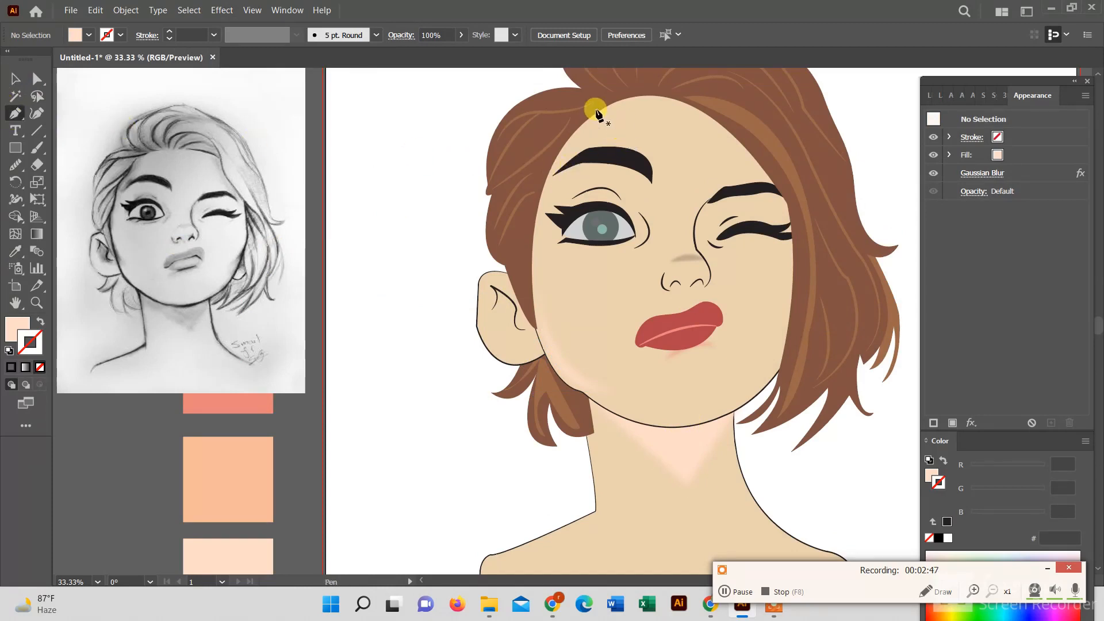
{"action": "left_click", "coordinate": [607, 109]}
{"action": "left_click_drag", "start_coordinate": [548, 192], "coordinate": [544, 238]}
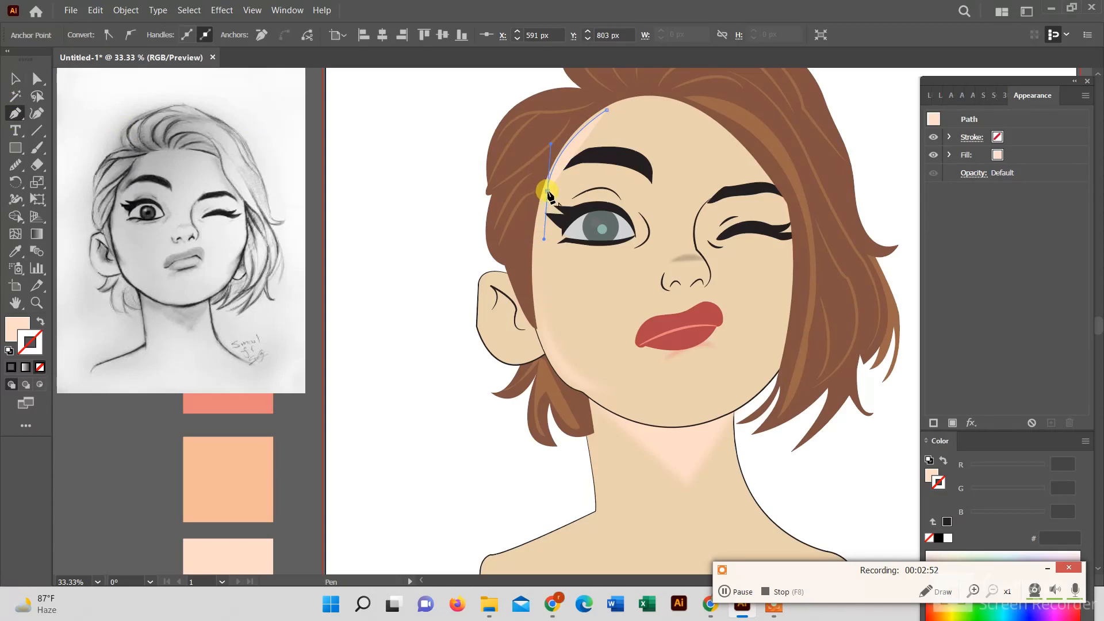
{"action": "left_click_drag", "start_coordinate": [615, 127], "coordinate": [645, 130]}
{"action": "left_click", "coordinate": [614, 128]}
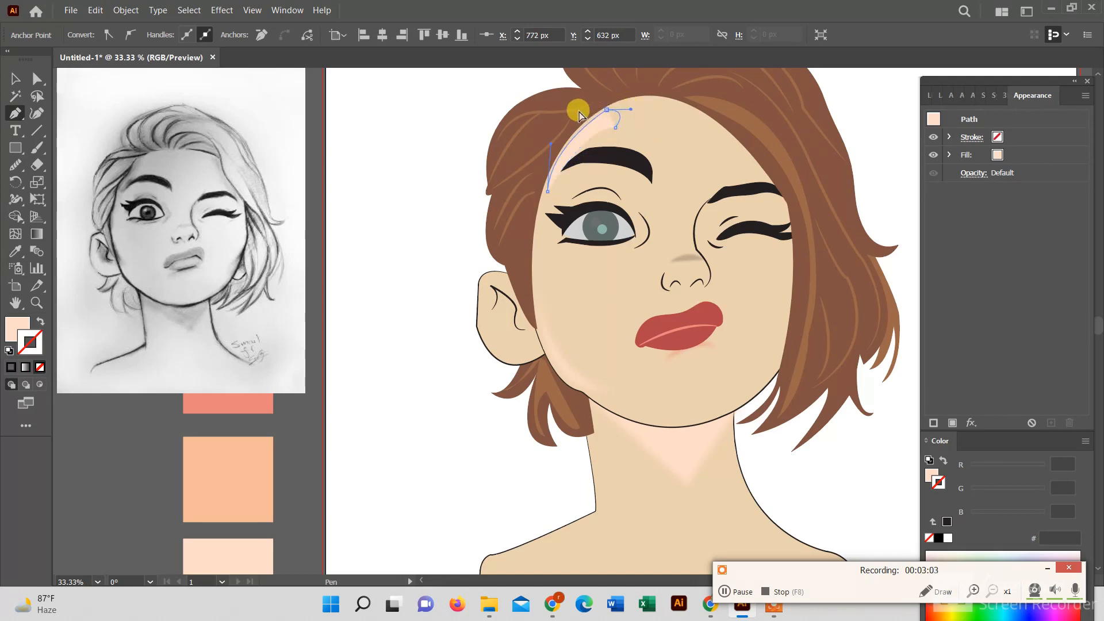
{"action": "left_click_drag", "start_coordinate": [574, 117], "coordinate": [571, 115]}
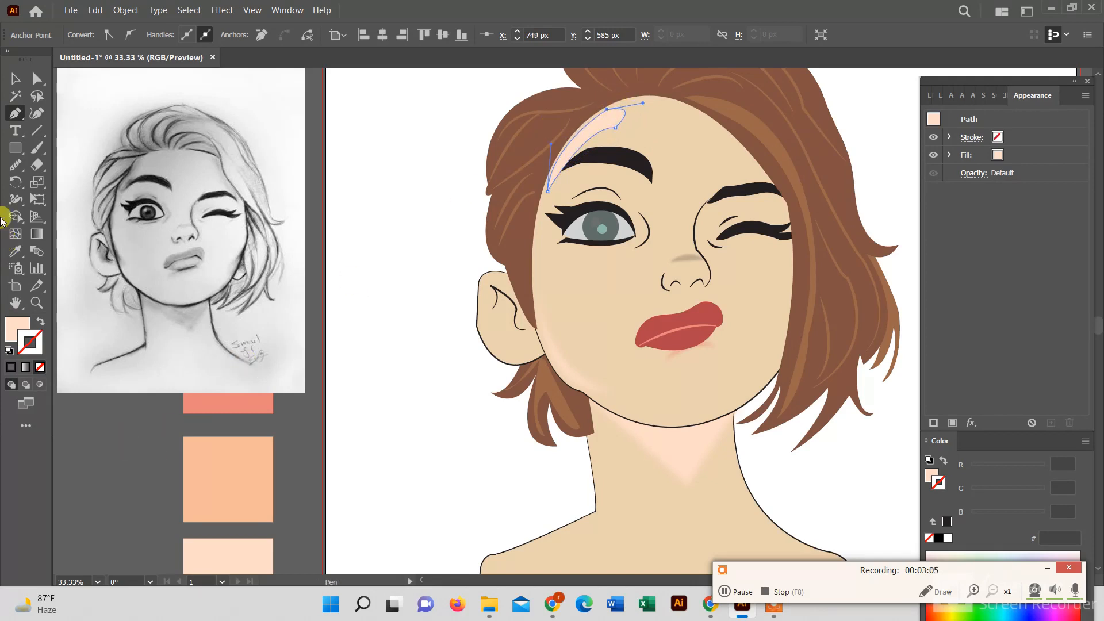
Apply a Gaussian Blur to the peach shape along the forehead hairline.
{"action": "left_click", "coordinate": [15, 251]}
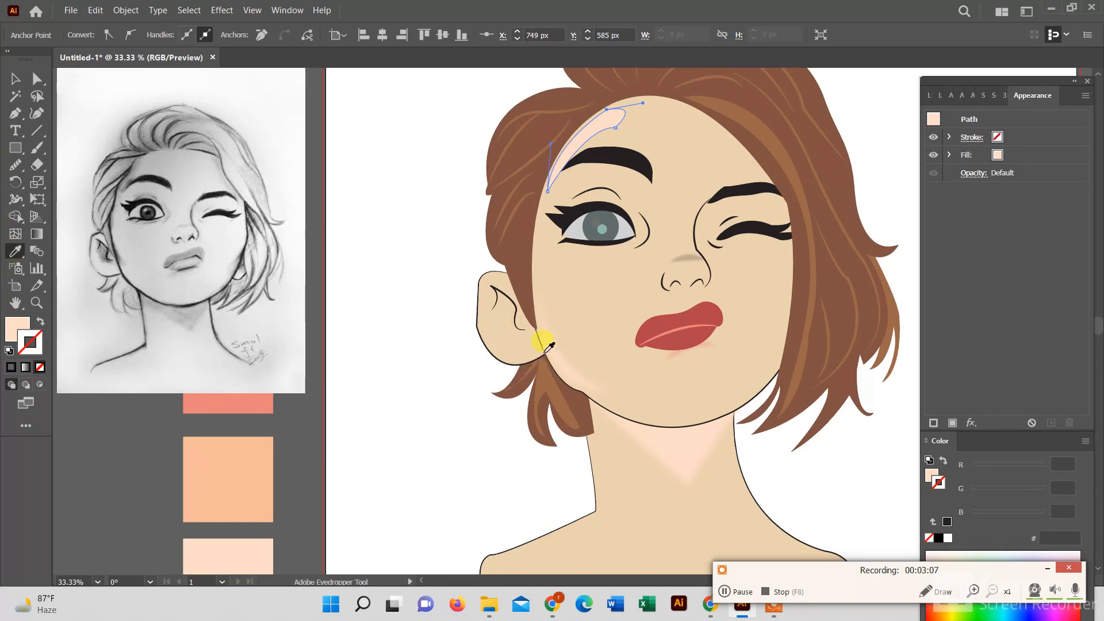
{"action": "left_click", "coordinate": [15, 78]}
{"action": "left_click", "coordinate": [227, 10]}
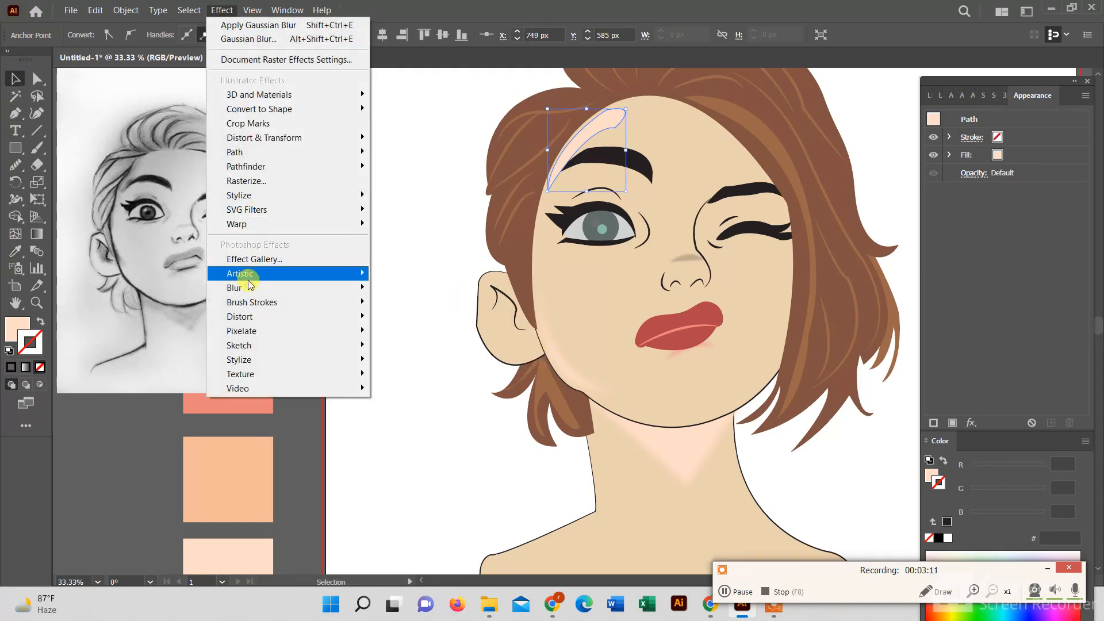
{"action": "mouse_move", "coordinate": [369, 291]}
{"action": "left_click", "coordinate": [422, 288]}
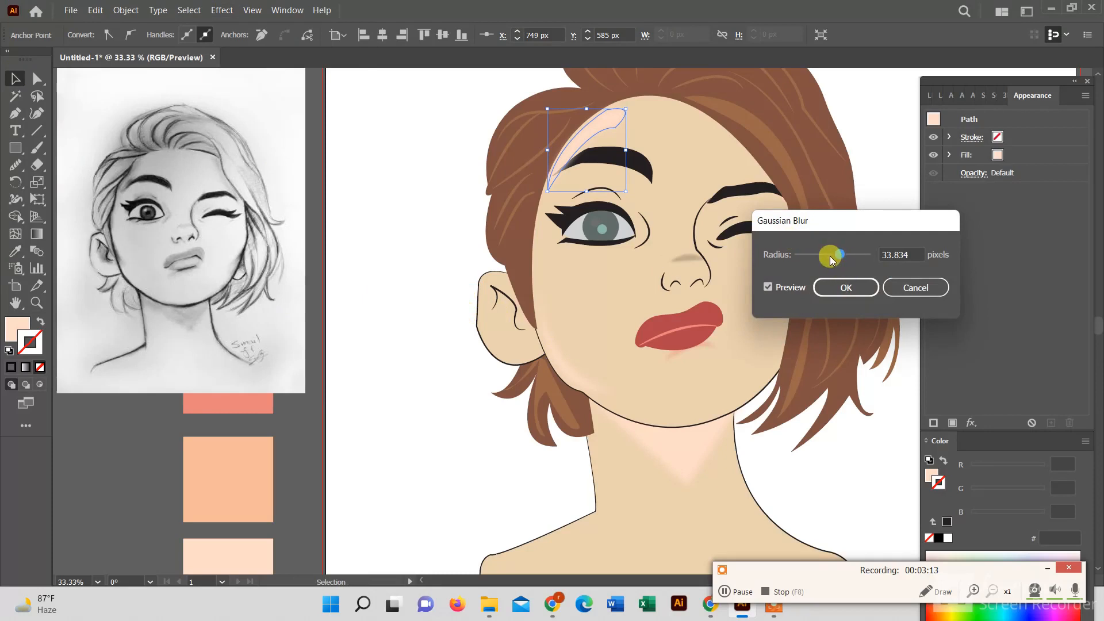
{"action": "left_click", "coordinate": [843, 286]}
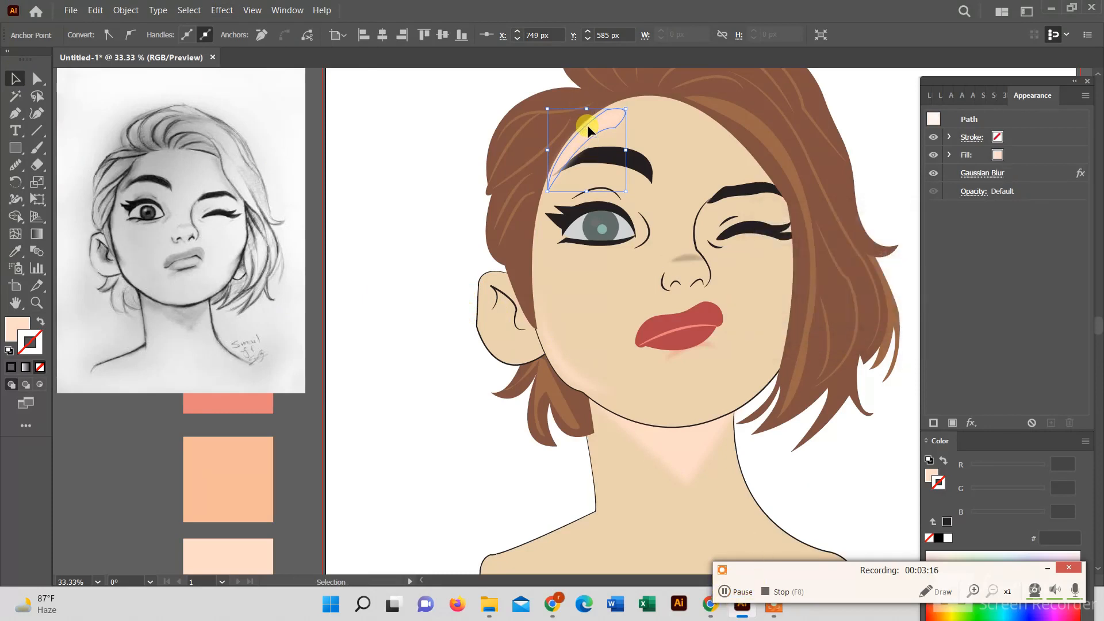
Shrink the blurred forehead shape, move and rotate it to sit between the hairline and the eyebrow, and deselect it.
{"action": "left_click_drag", "start_coordinate": [588, 127], "coordinate": [585, 127]}
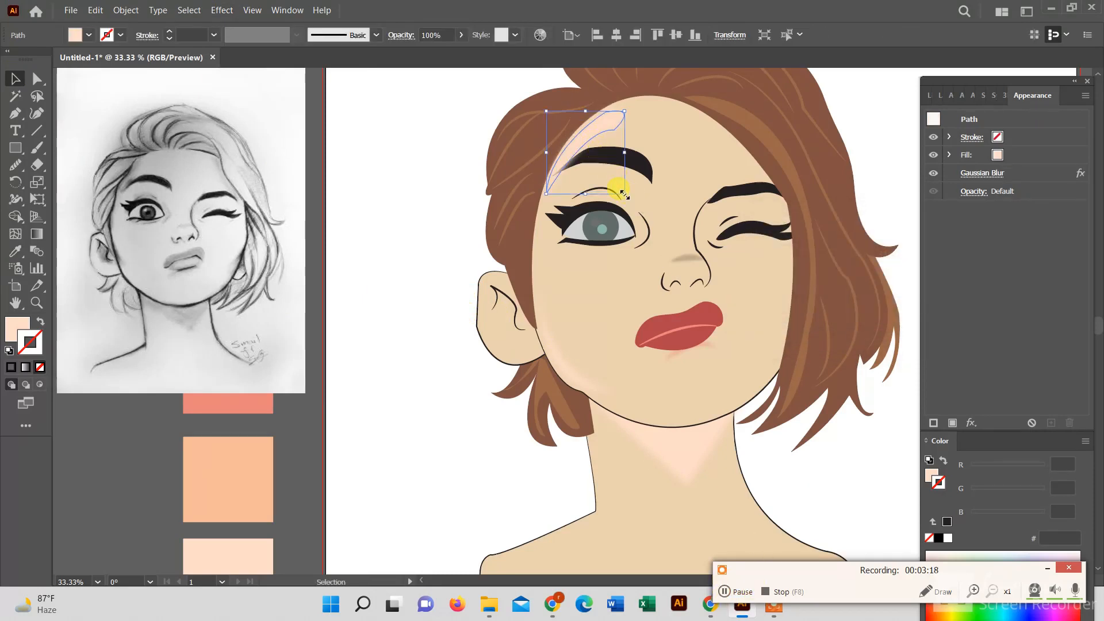
{"action": "left_click_drag", "start_coordinate": [624, 193], "coordinate": [597, 169]}
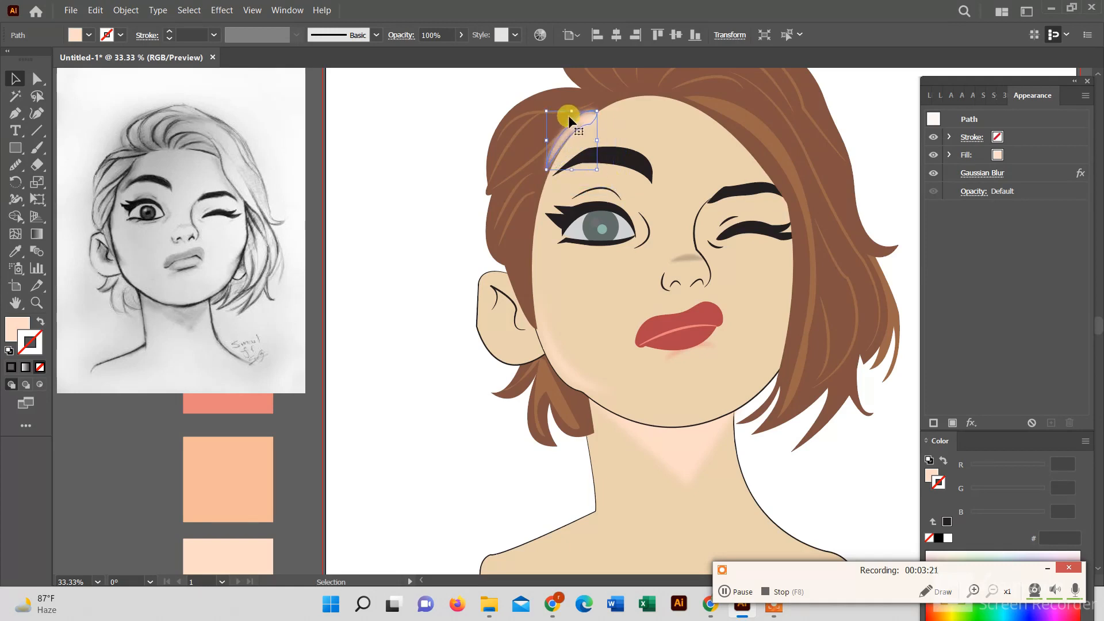
{"action": "left_click_drag", "start_coordinate": [592, 121], "coordinate": [630, 107]}
{"action": "left_click", "coordinate": [368, 117]}
Recolour the blurred forehead shape with the light orange palette swatch using the Eyedropper.
{"action": "left_click", "coordinate": [594, 139]}
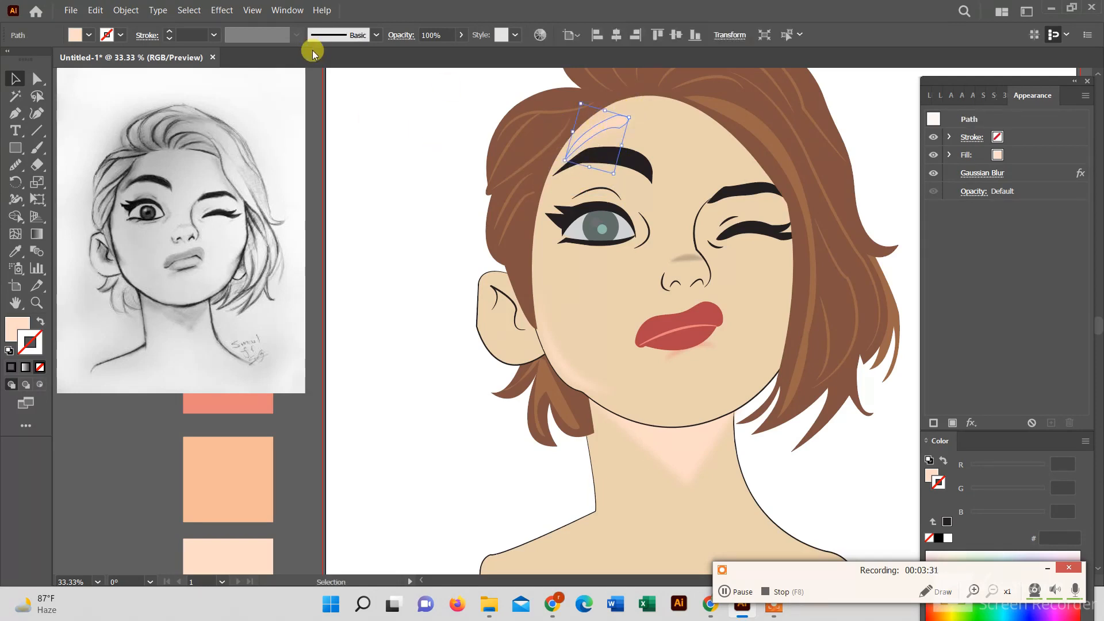
{"action": "scroll", "coordinate": [341, 392], "scroll_direction": "down", "scroll_amount": 3}
{"action": "left_click", "coordinate": [15, 252]}
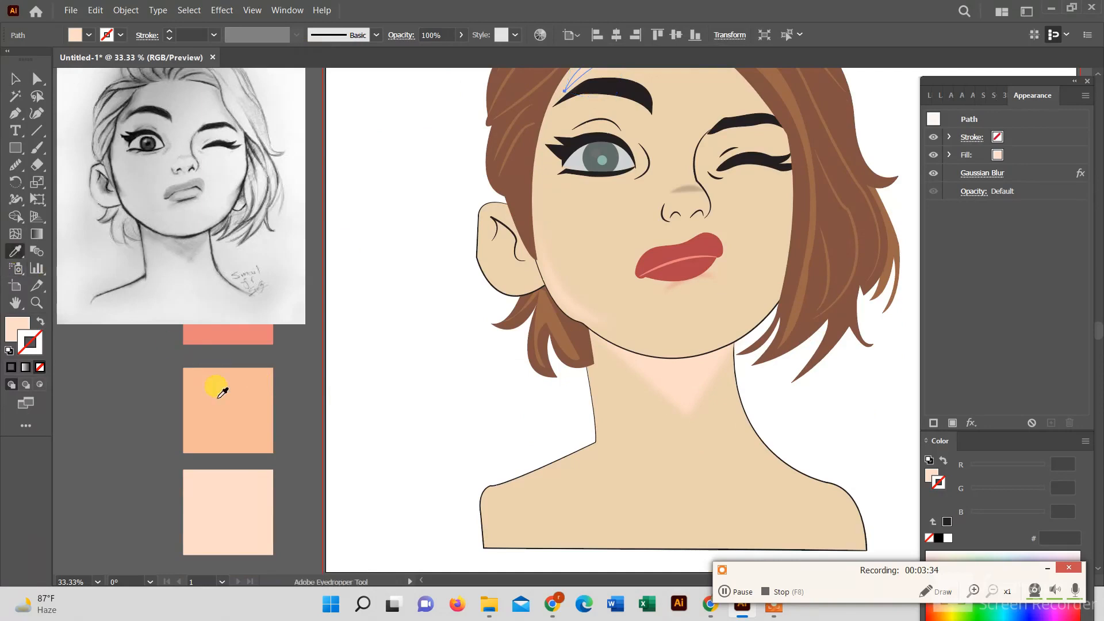
{"action": "left_click", "coordinate": [231, 406]}
{"action": "scroll", "coordinate": [230, 402], "scroll_direction": "up", "scroll_amount": 2}
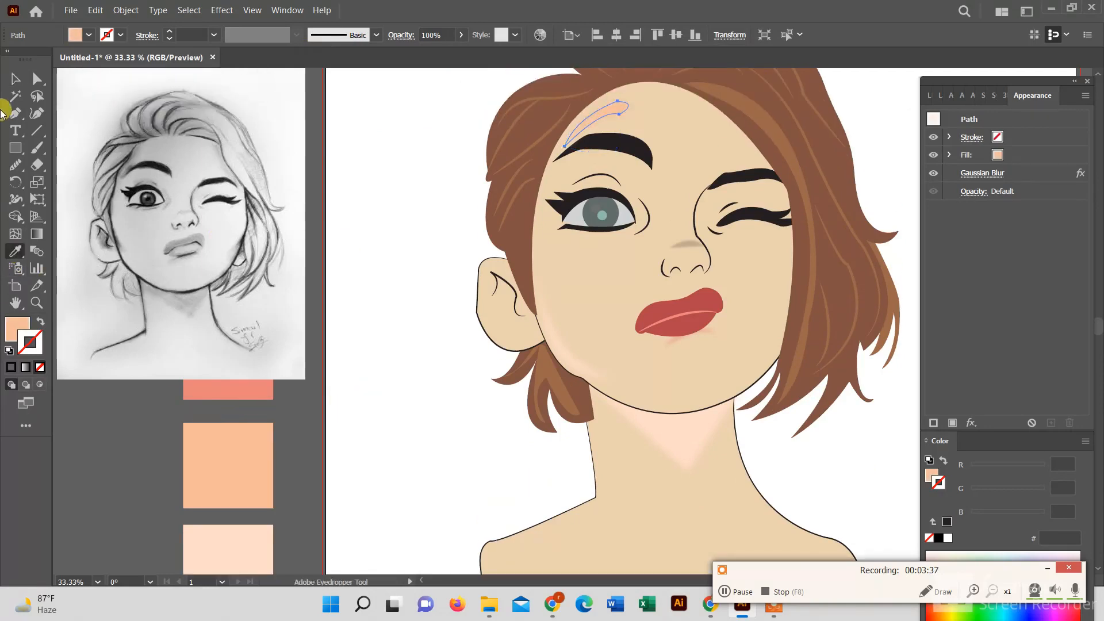
Recolour the triangular neck shadow below the chin, sampling the salmon swatch and then the light orange of the forehead shape.
{"action": "left_click", "coordinate": [15, 79]}
{"action": "left_click", "coordinate": [658, 434]}
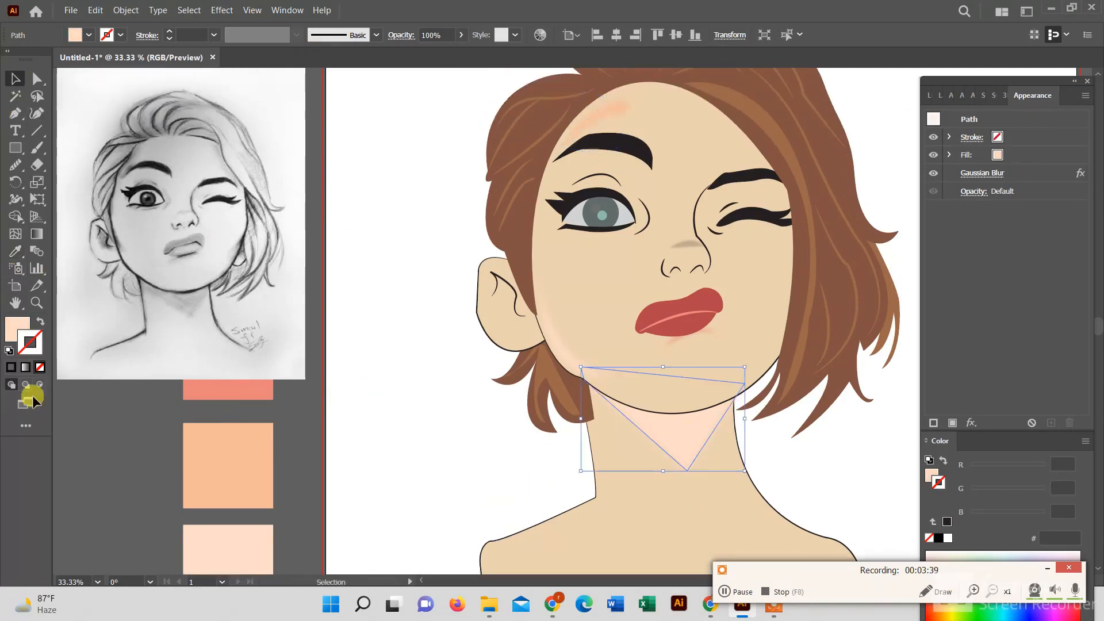
{"action": "left_click", "coordinate": [15, 252]}
{"action": "left_click", "coordinate": [221, 395]}
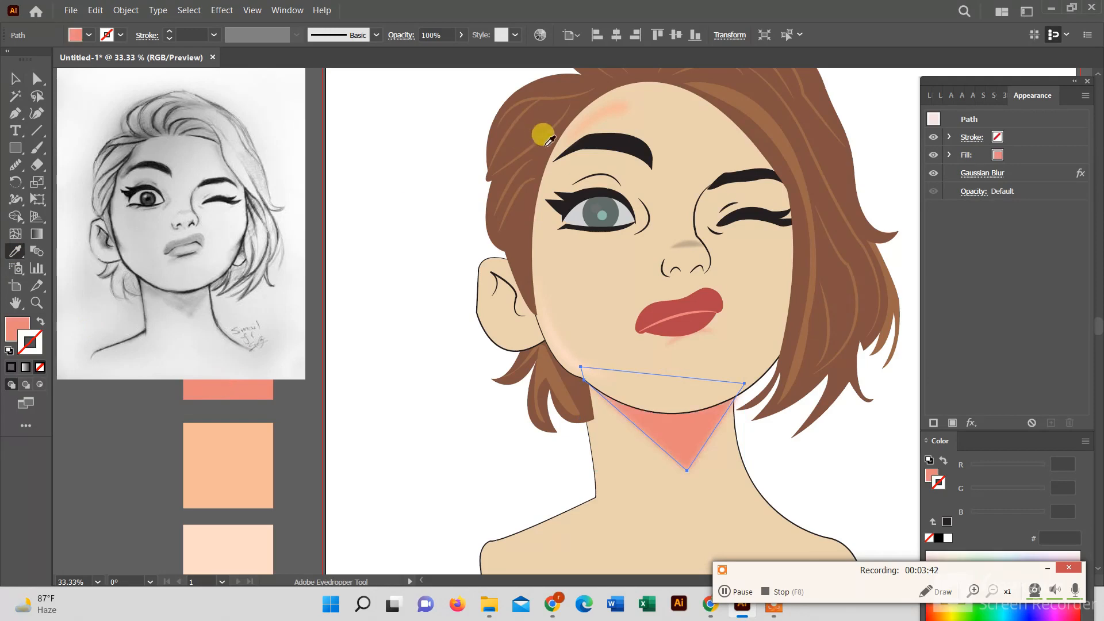
{"action": "left_click", "coordinate": [598, 113]}
{"action": "left_click", "coordinate": [11, 80]}
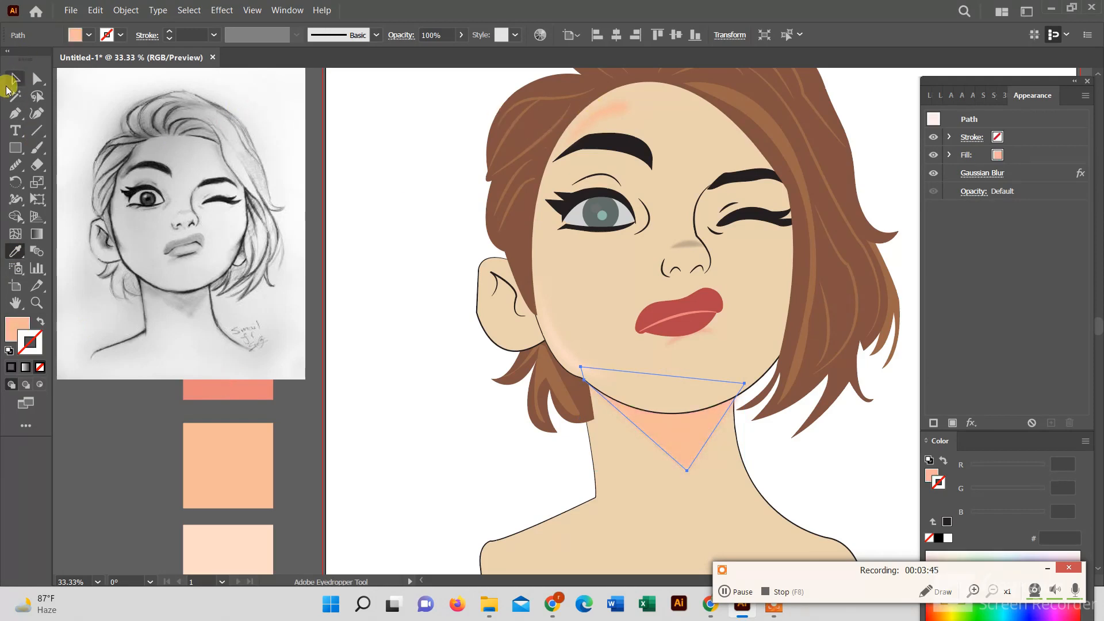
Recolour the blurred crescent along the jaw to match the forehead shape's light orange, and deselect it.
{"action": "left_click", "coordinate": [543, 345]}
{"action": "left_click", "coordinate": [15, 251]}
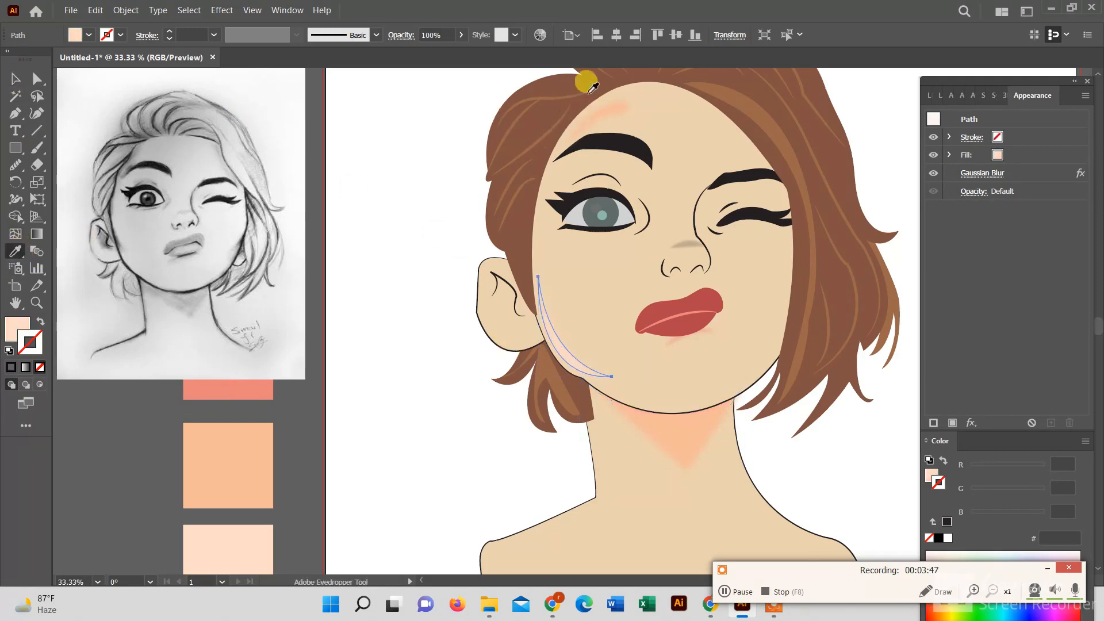
{"action": "left_click", "coordinate": [599, 109]}
{"action": "left_click", "coordinate": [14, 79]}
{"action": "left_click", "coordinate": [322, 155]}
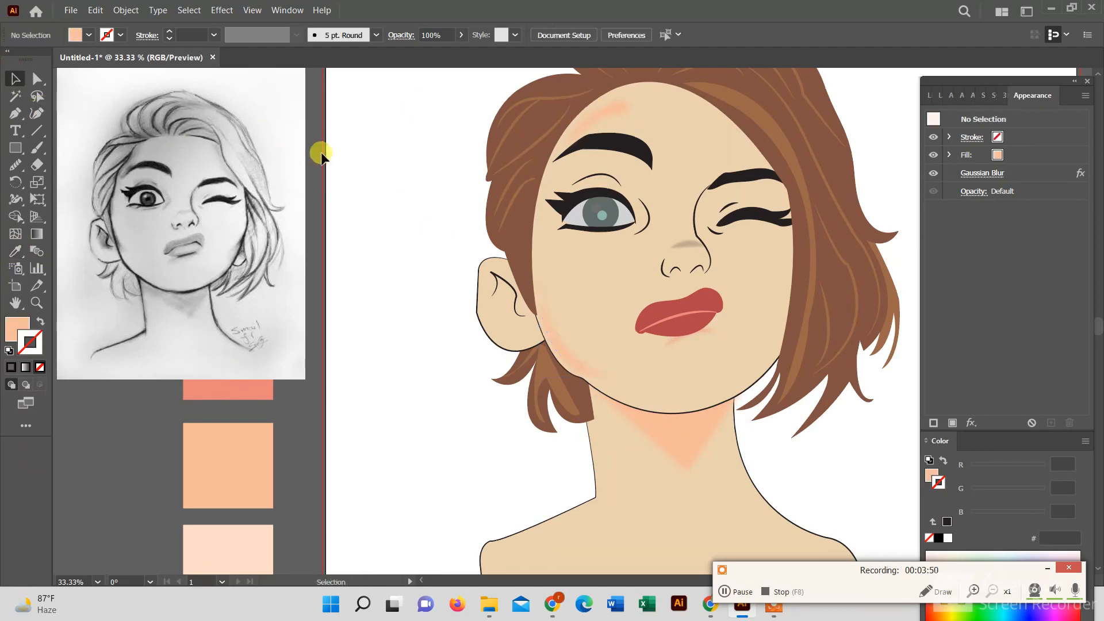
Lower the opacity of the triangular neck shadow to 59%, and deselect it.
{"action": "left_click", "coordinate": [667, 426]}
{"action": "left_click", "coordinate": [460, 35]}
{"action": "left_click_drag", "start_coordinate": [460, 52], "coordinate": [435, 54]}
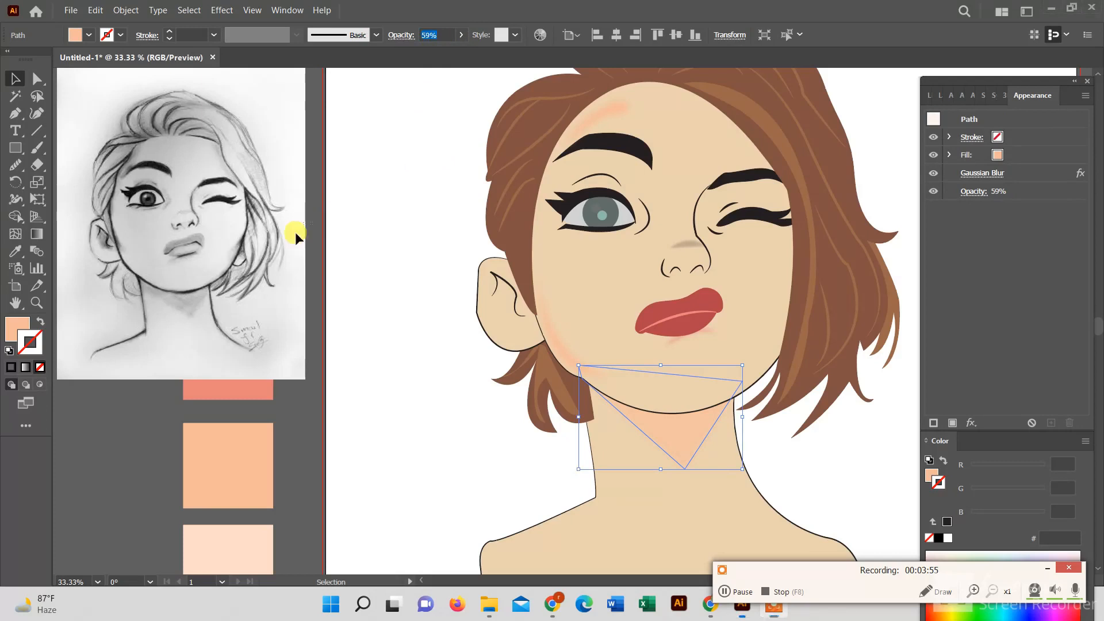
{"action": "left_click", "coordinate": [372, 244]}
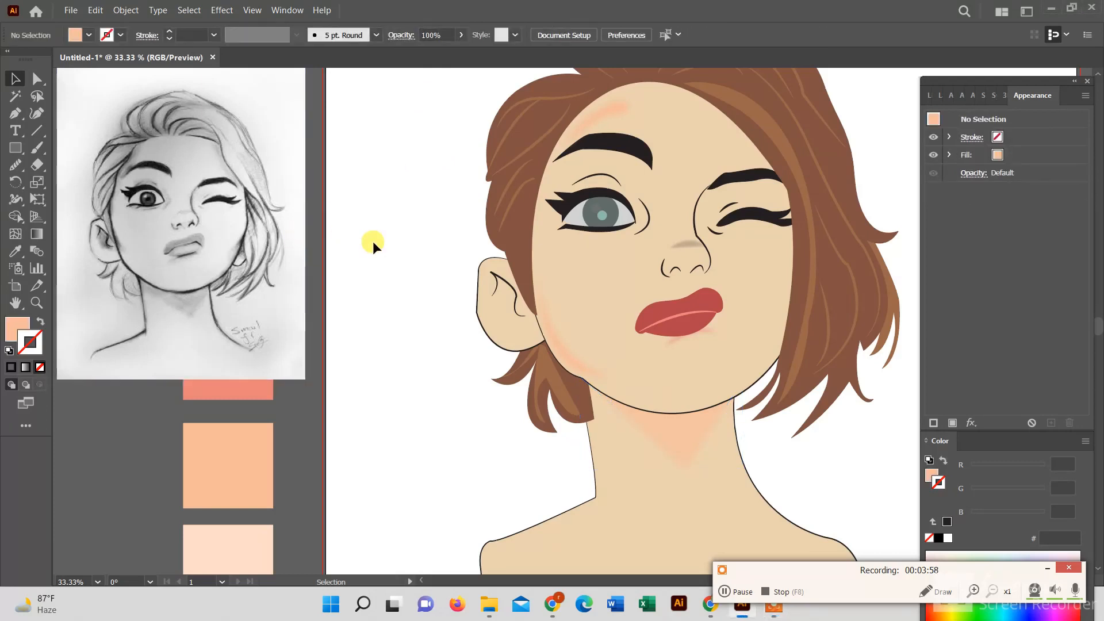
Replace the dark shading on the nose with the forehead shape's light orange appearance using the Eyedropper.
{"action": "left_click", "coordinate": [682, 249]}
{"action": "left_click", "coordinate": [14, 251]}
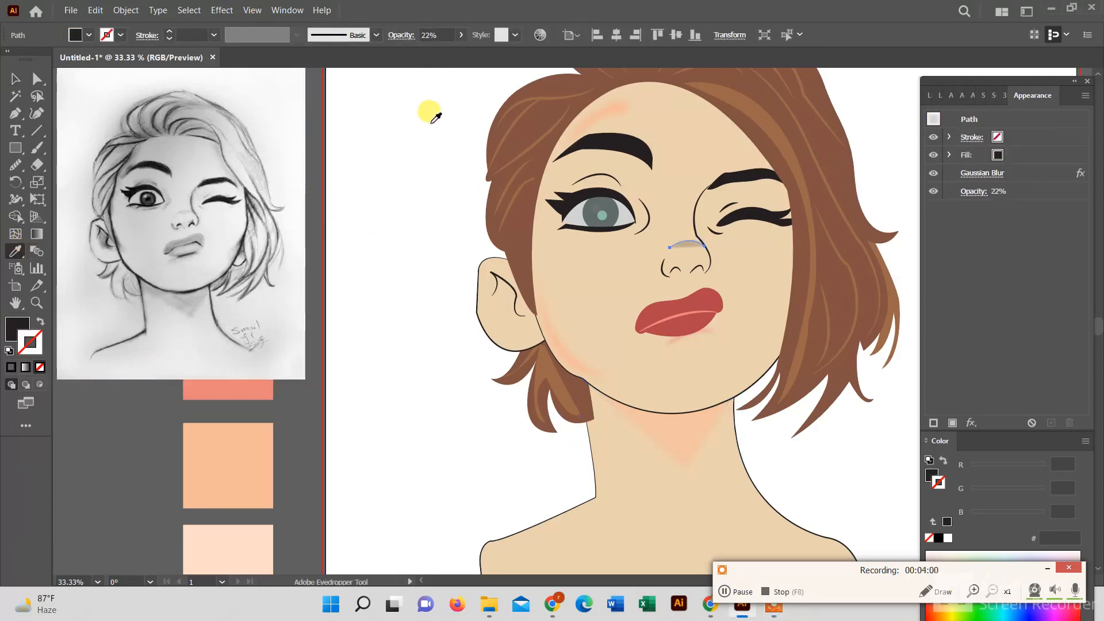
{"action": "left_click", "coordinate": [601, 106]}
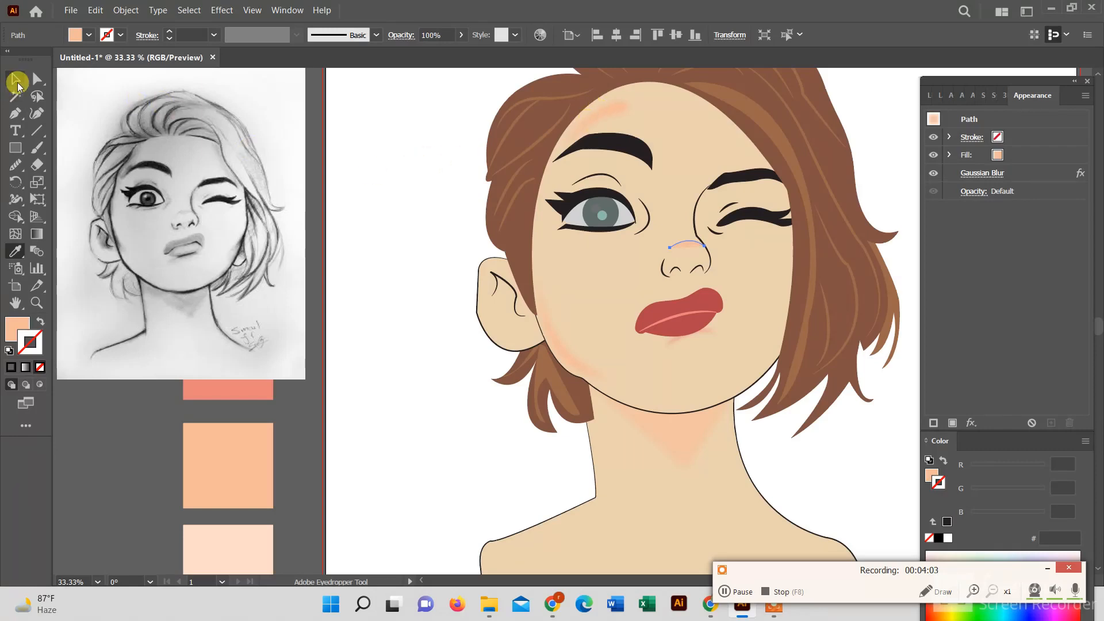
{"action": "left_click", "coordinate": [15, 81]}
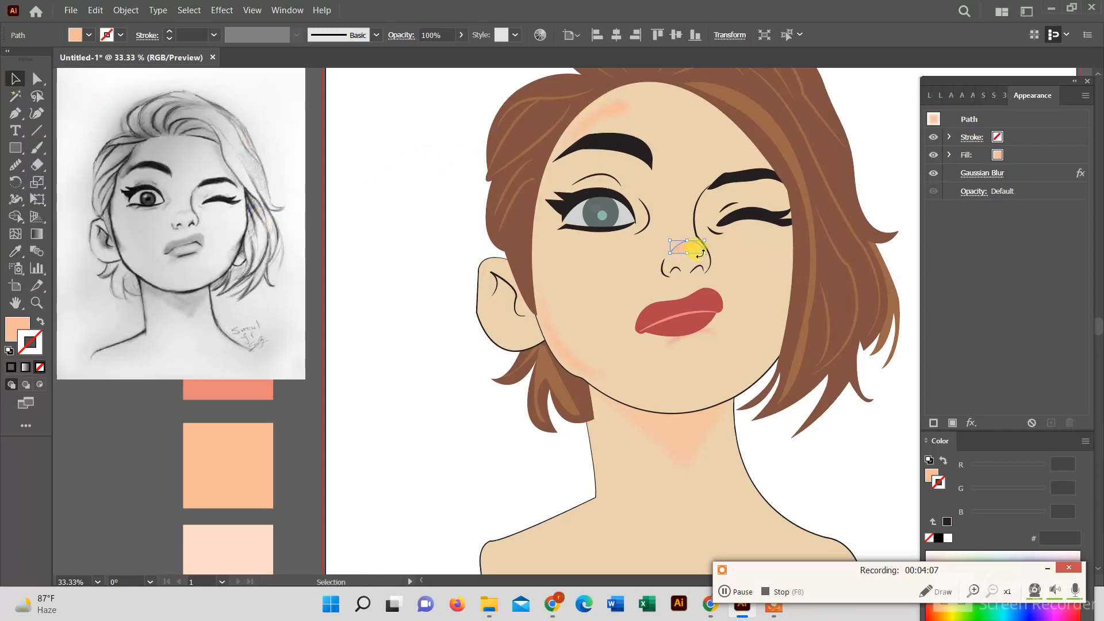
Apply another Gaussian Blur with a radius of about 63.35 pixels to the nose shading, and deselect it.
{"action": "left_click", "coordinate": [222, 11]}
{"action": "mouse_move", "coordinate": [289, 287]}
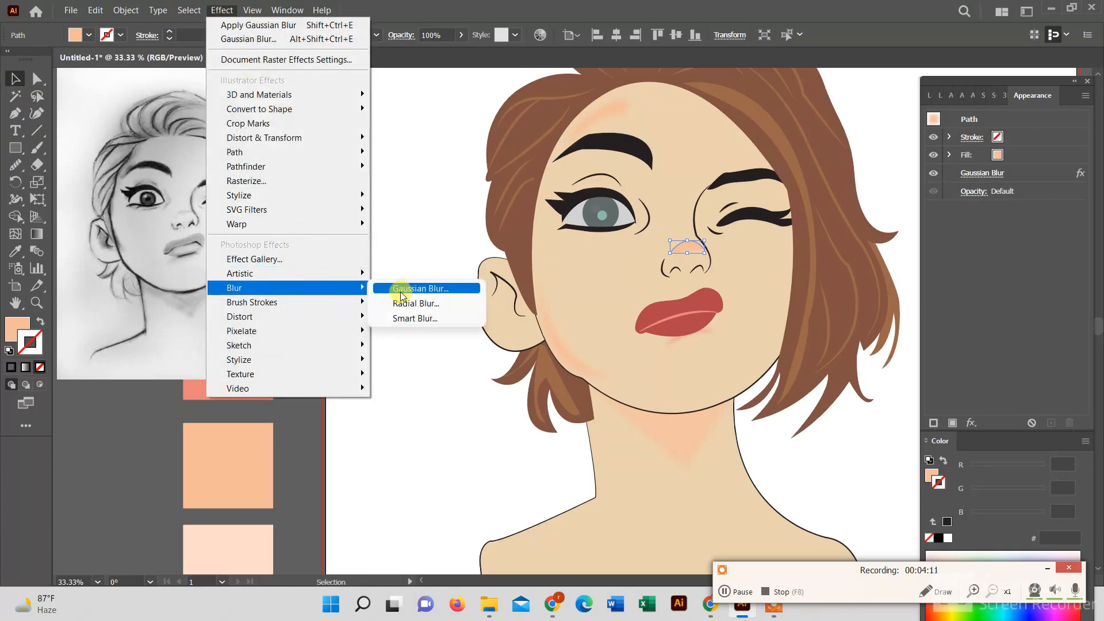
{"action": "left_click", "coordinate": [397, 286]}
{"action": "left_click", "coordinate": [594, 331]}
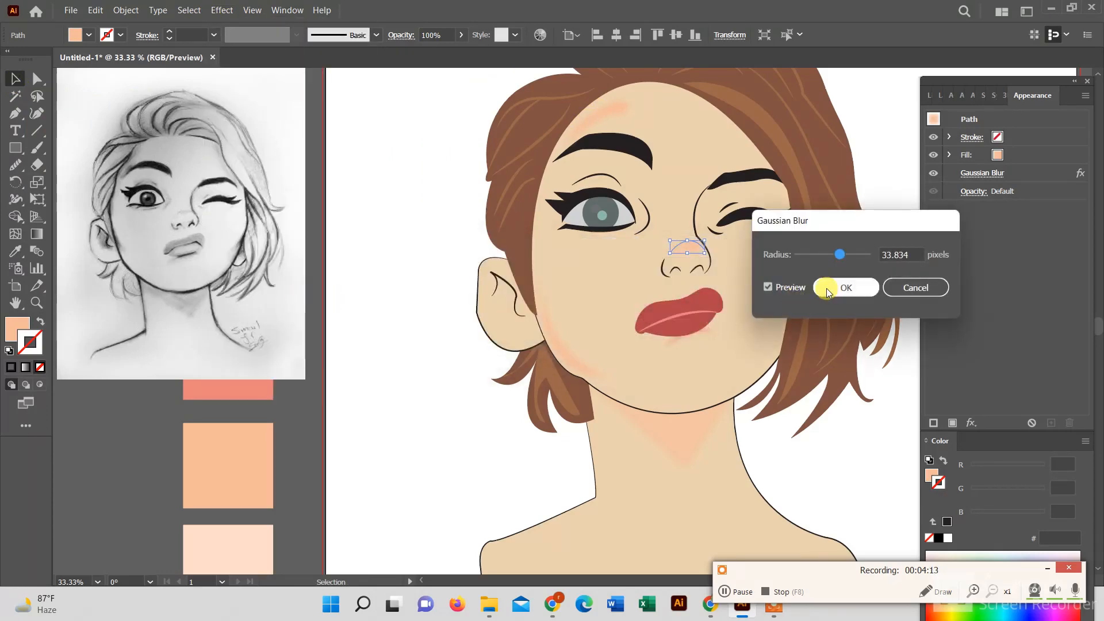
{"action": "left_click_drag", "start_coordinate": [853, 253], "coordinate": [852, 257]}
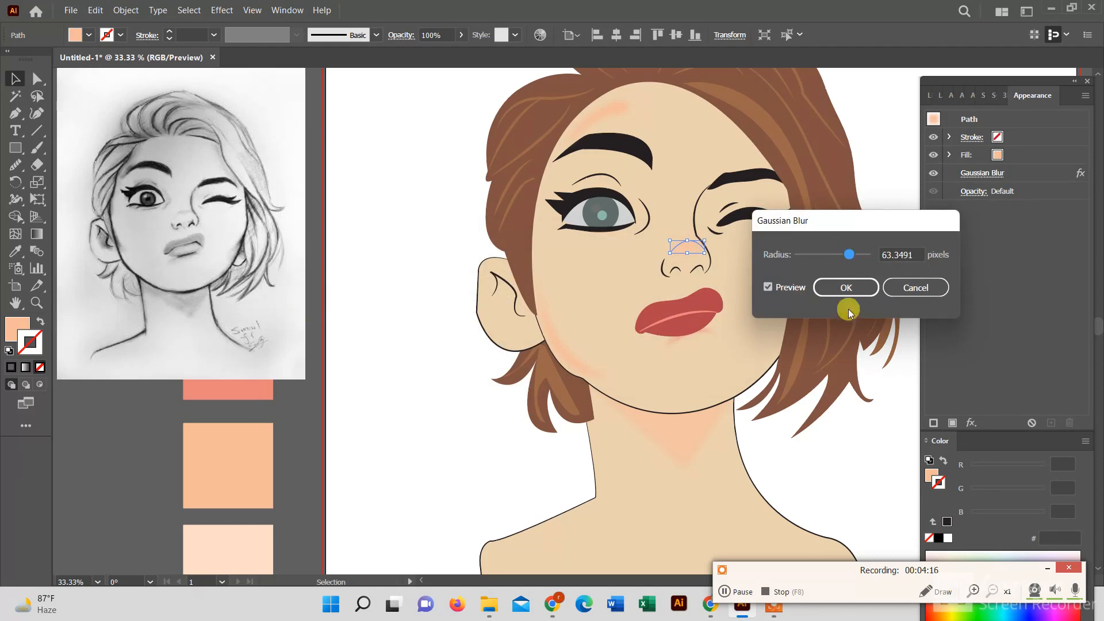
{"action": "left_click", "coordinate": [847, 286]}
{"action": "left_click", "coordinate": [437, 131]}
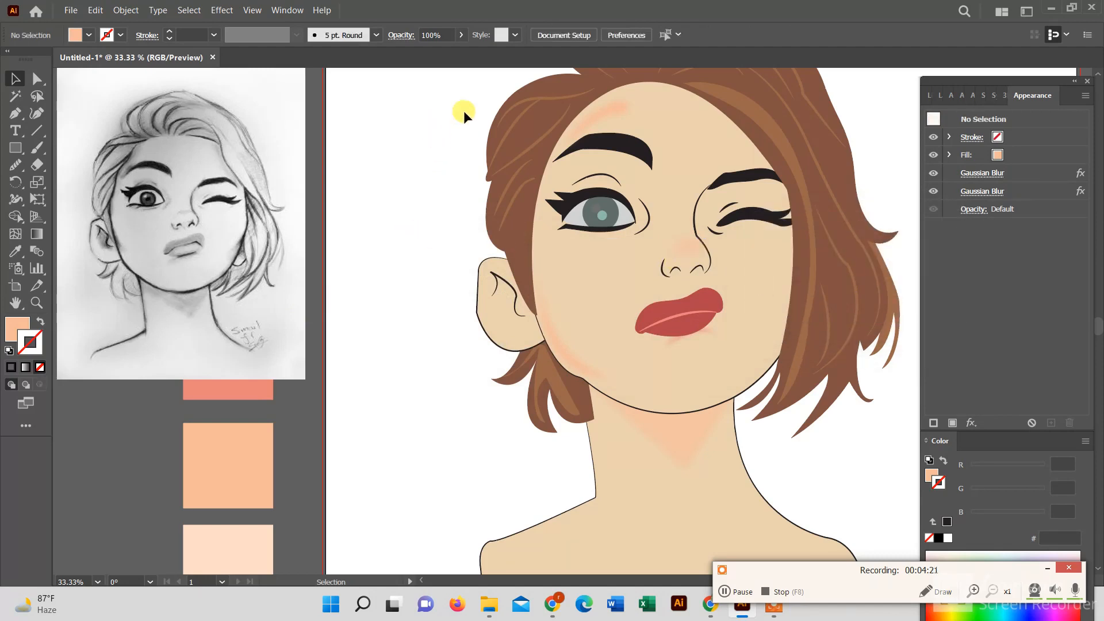
Restyle the blurred stroke under the lower lip with the jaw crescent's light orange appearance, and deselect it.
{"action": "left_click", "coordinate": [703, 332]}
{"action": "left_click", "coordinate": [15, 250]}
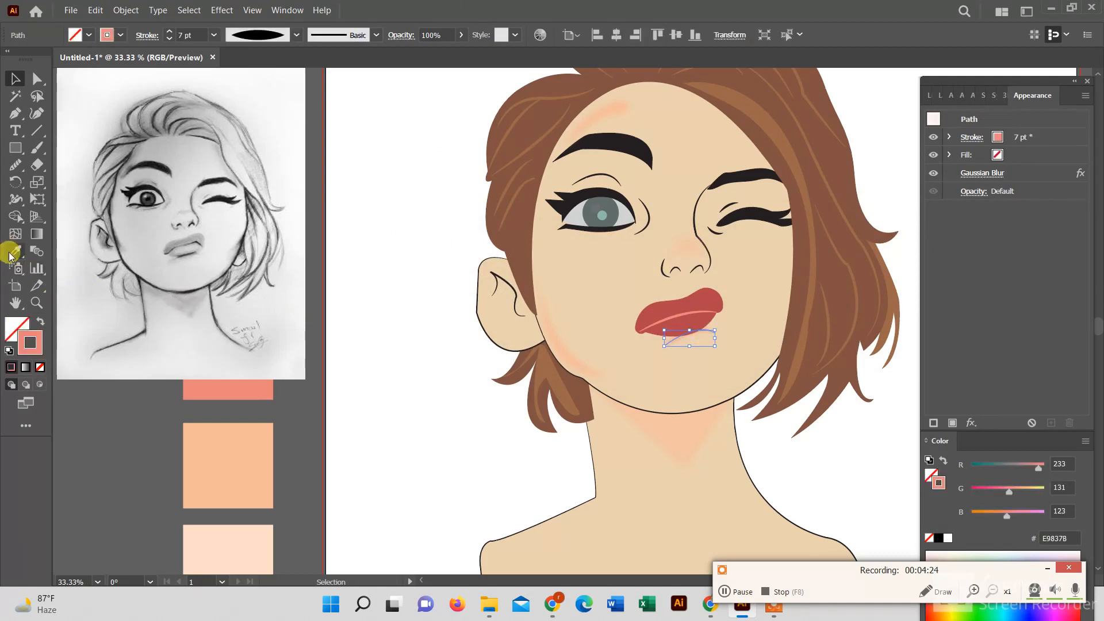
{"action": "left_click", "coordinate": [556, 339]}
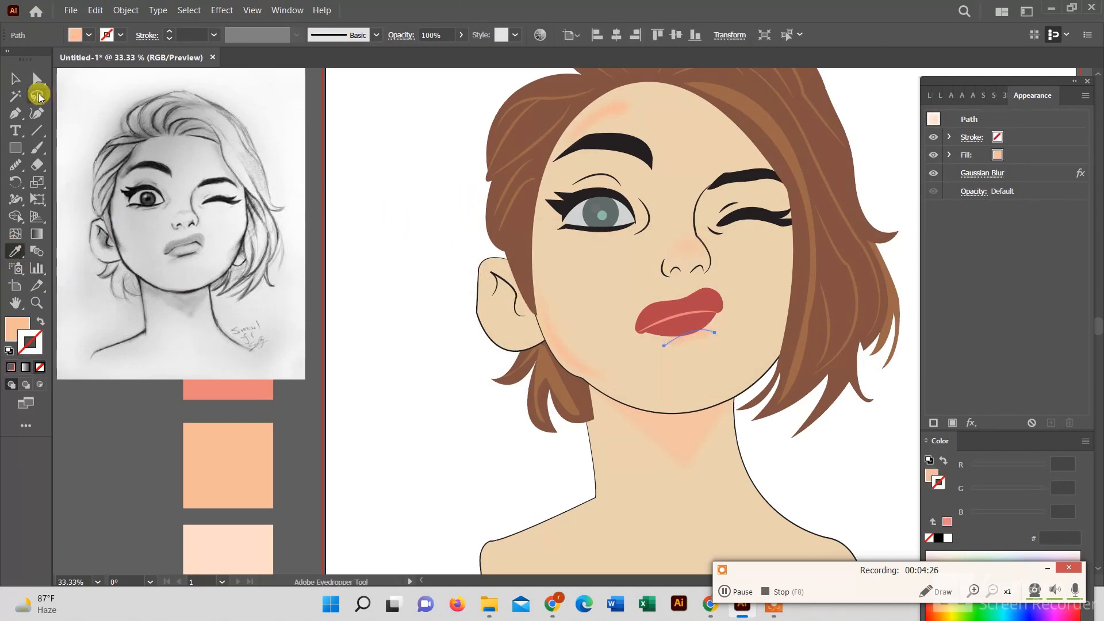
{"action": "left_click", "coordinate": [14, 77]}
{"action": "left_click", "coordinate": [384, 204]}
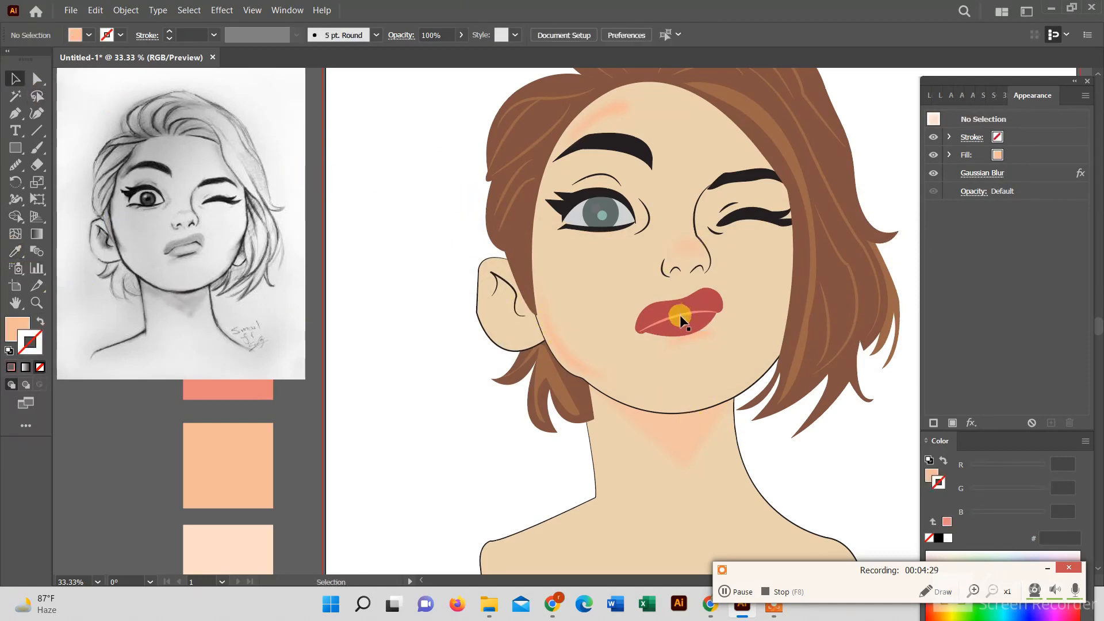
Apply a Gaussian Blur with a radius of about 4.57 pixels to the salmon highlight across the lips, and deselect it.
{"action": "left_click", "coordinate": [681, 318]}
{"action": "left_click", "coordinate": [222, 11]}
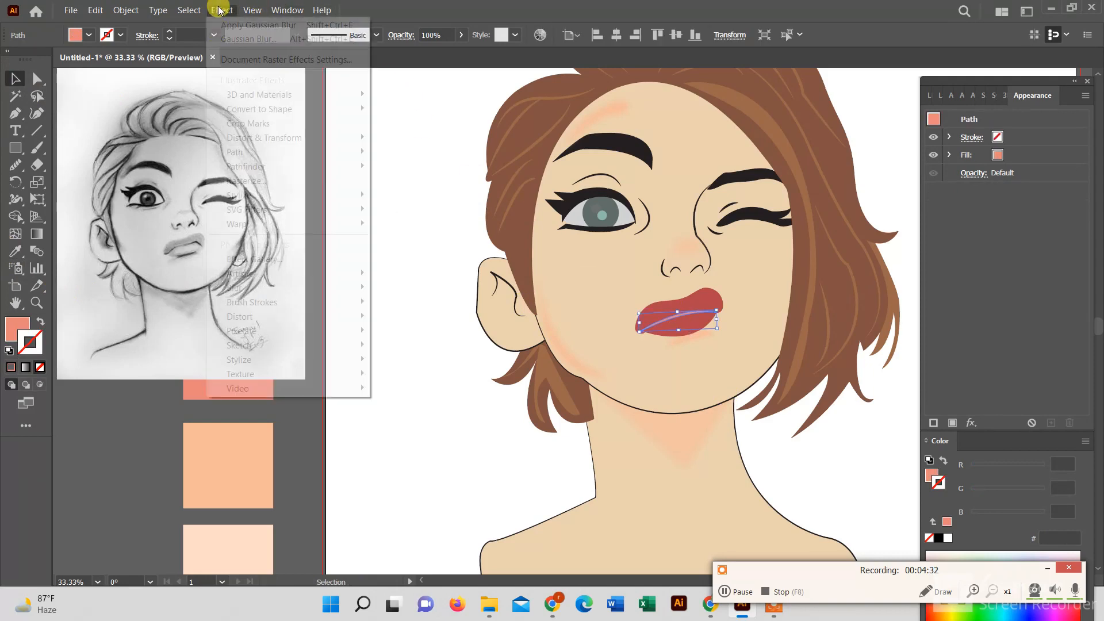
{"action": "mouse_move", "coordinate": [240, 288]}
{"action": "left_click", "coordinate": [414, 288]}
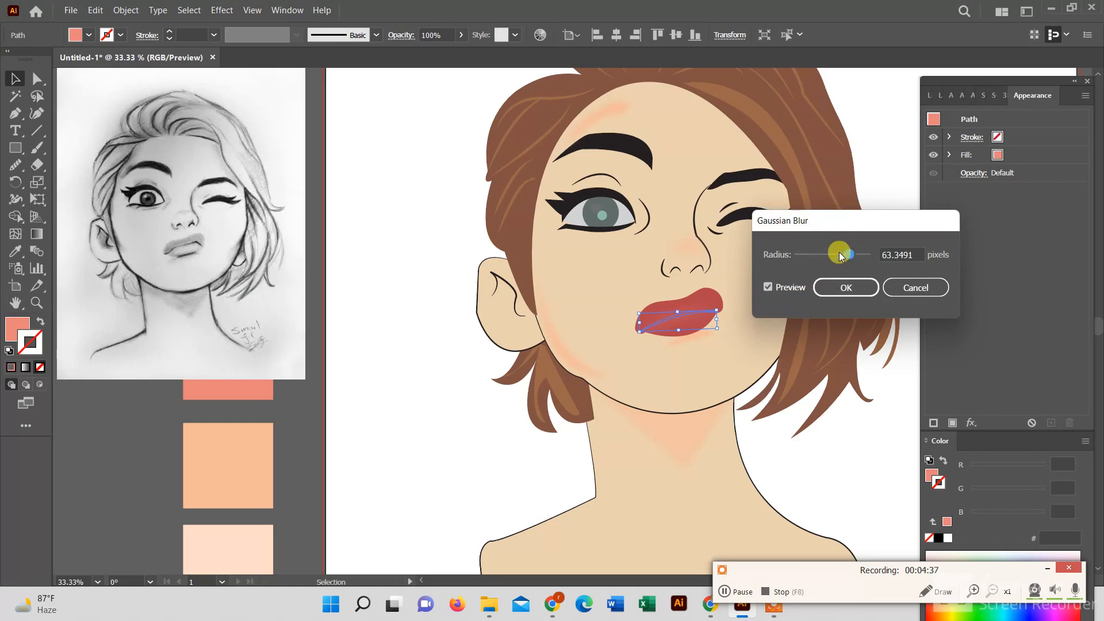
{"action": "left_click_drag", "start_coordinate": [818, 251], "coordinate": [816, 252]}
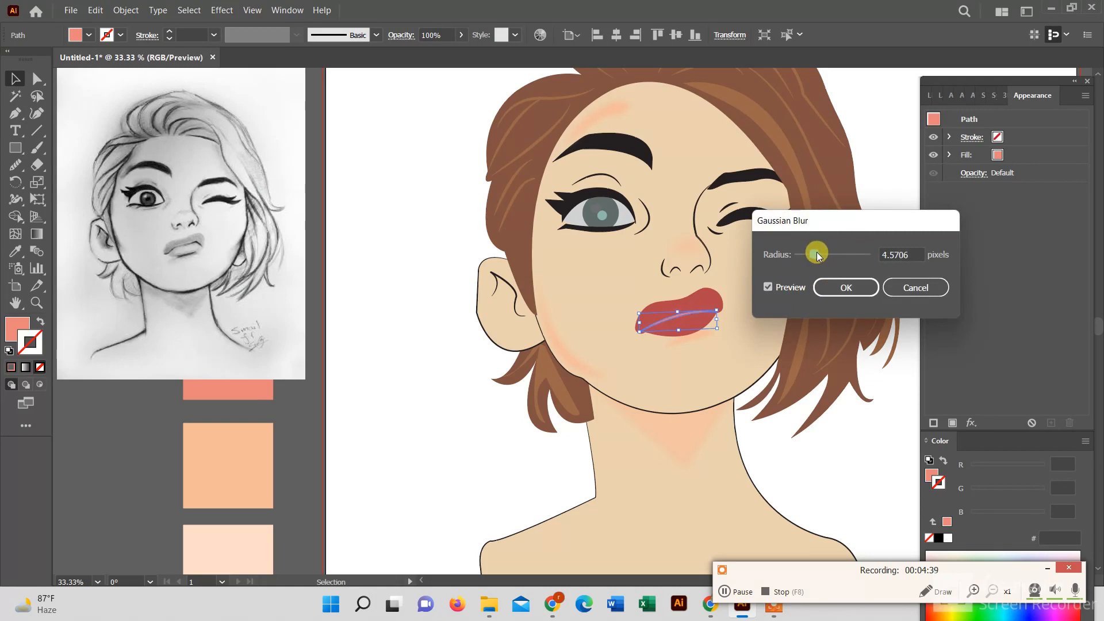
{"action": "left_click", "coordinate": [845, 288]}
{"action": "left_click", "coordinate": [376, 192]}
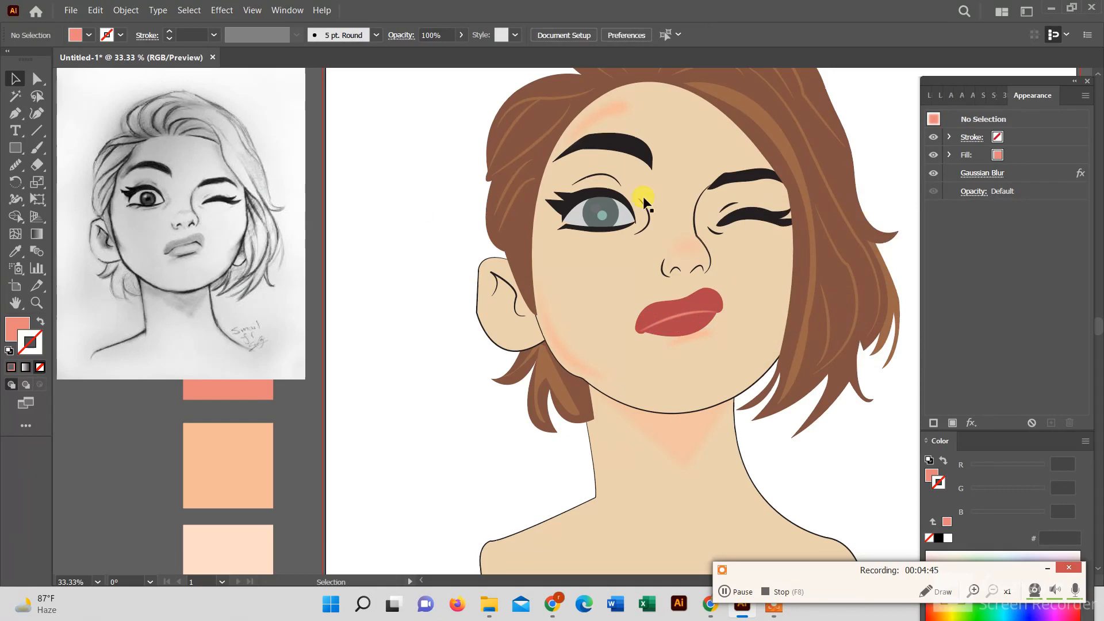
Delete the pencil sketch reference image beside the artboard.
{"action": "scroll", "coordinate": [640, 197], "scroll_direction": "up", "scroll_amount": 1}
{"action": "left_click", "coordinate": [206, 299]}
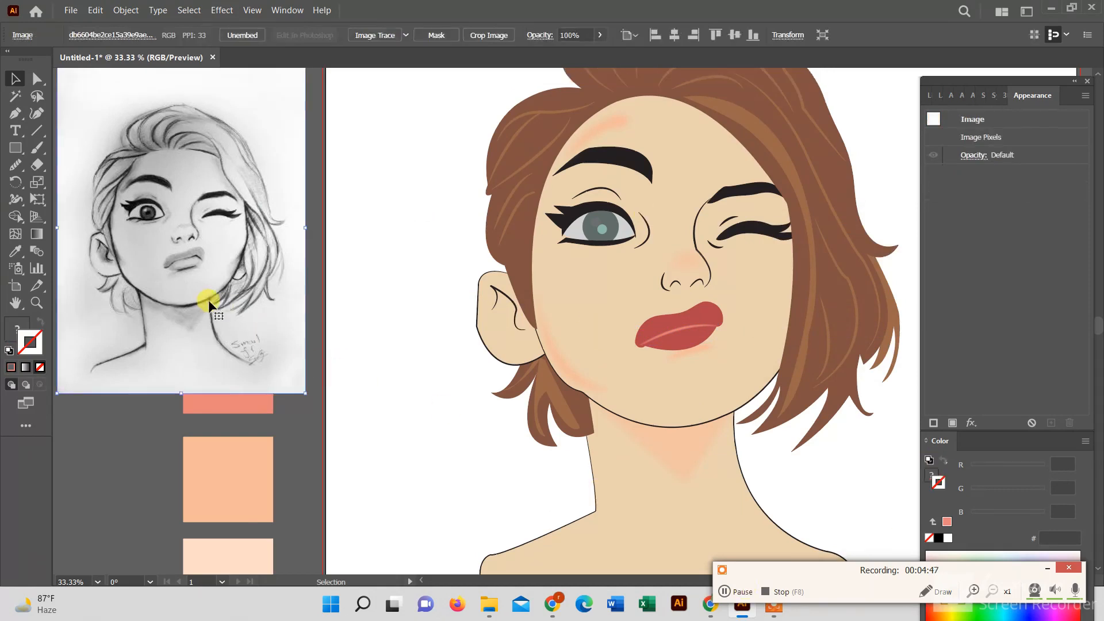
{"action": "scroll", "coordinate": [526, 392], "scroll_direction": "down", "scroll_amount": 2}
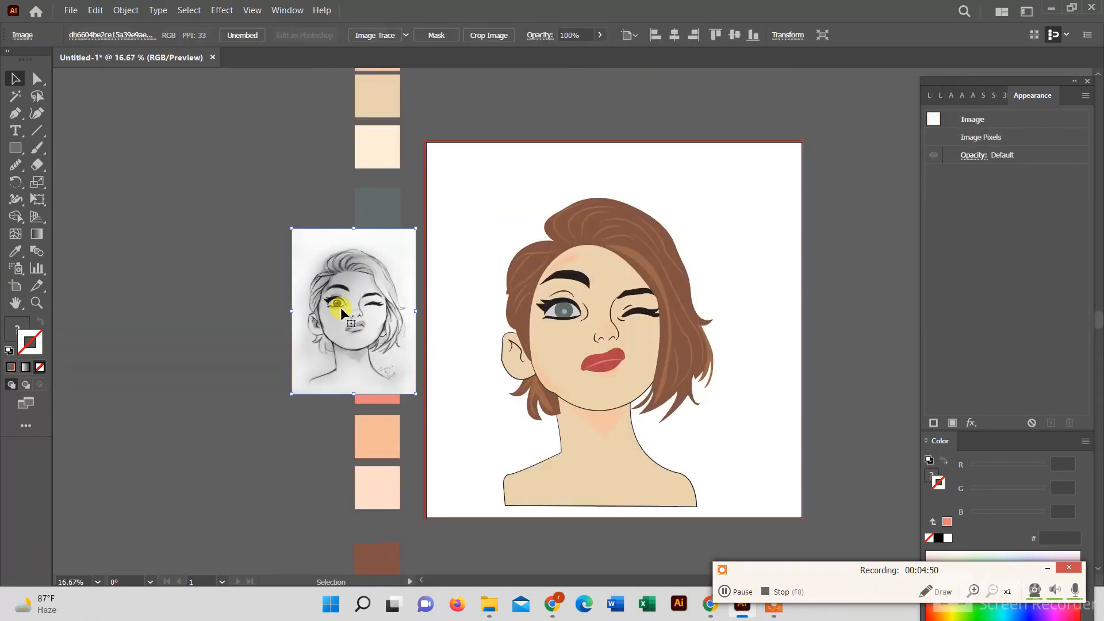
{"action": "key", "text": "Delete"}
Select all the portrait's shapes and expand their appearance.
{"action": "scroll", "coordinate": [591, 410], "scroll_direction": "down", "scroll_amount": 2}
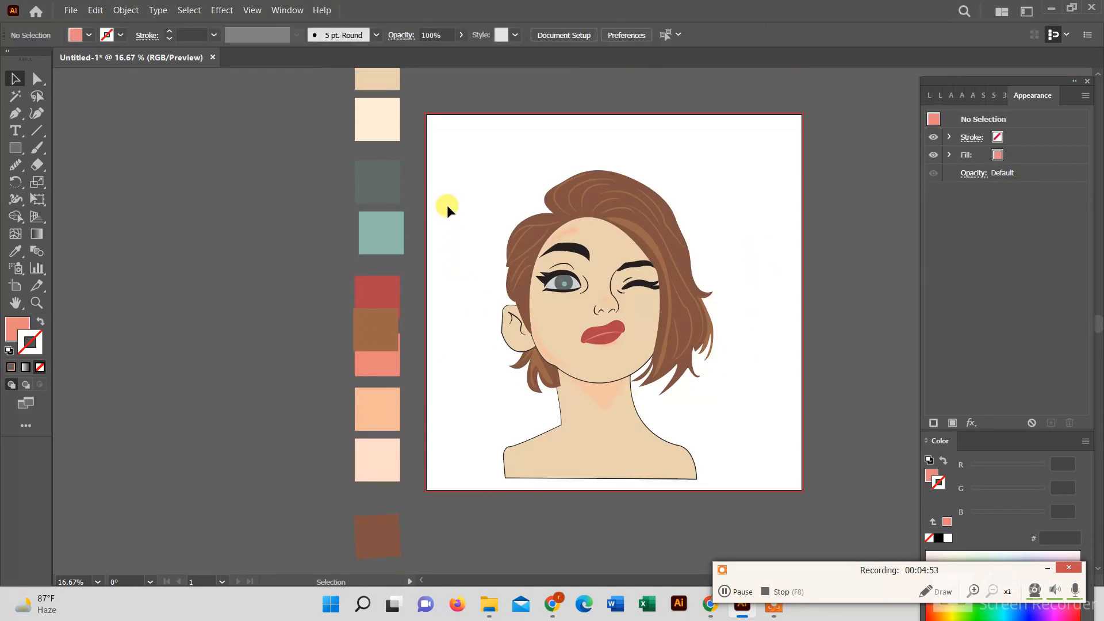
{"action": "left_click_drag", "start_coordinate": [488, 305], "coordinate": [749, 491]}
{"action": "left_click", "coordinate": [125, 10]}
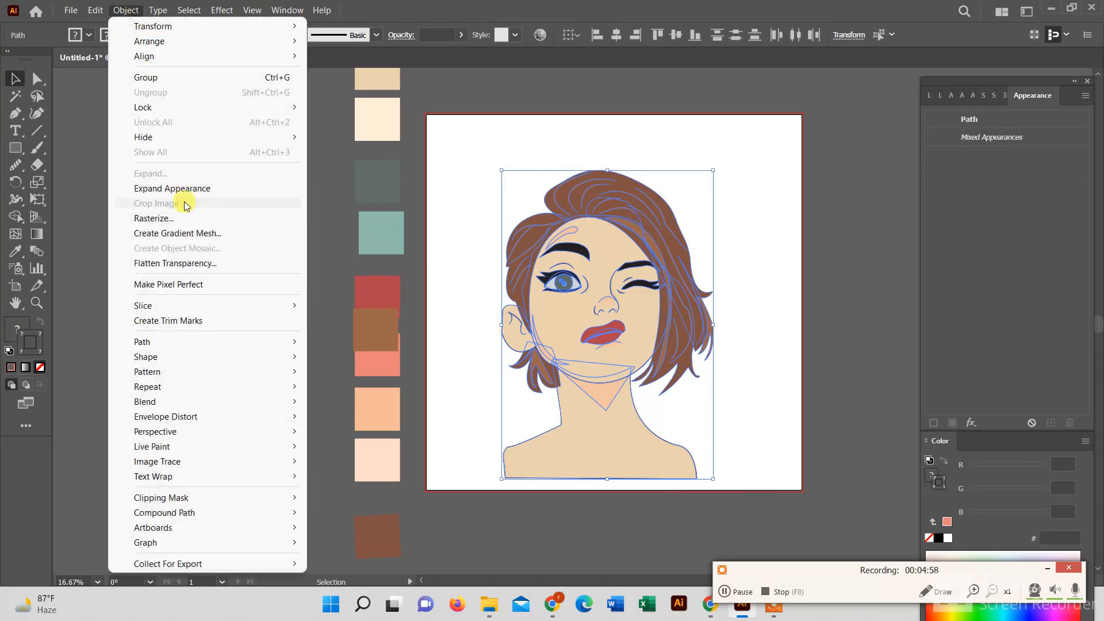
{"action": "left_click", "coordinate": [161, 184]}
Save the artwork as VECTOR GIRL NEW in Adobe Illustrator format in the Desktop's NEW ILLUSTRATION folder, with Illustrator 2020 compatibility.
{"action": "left_click", "coordinate": [71, 10]}
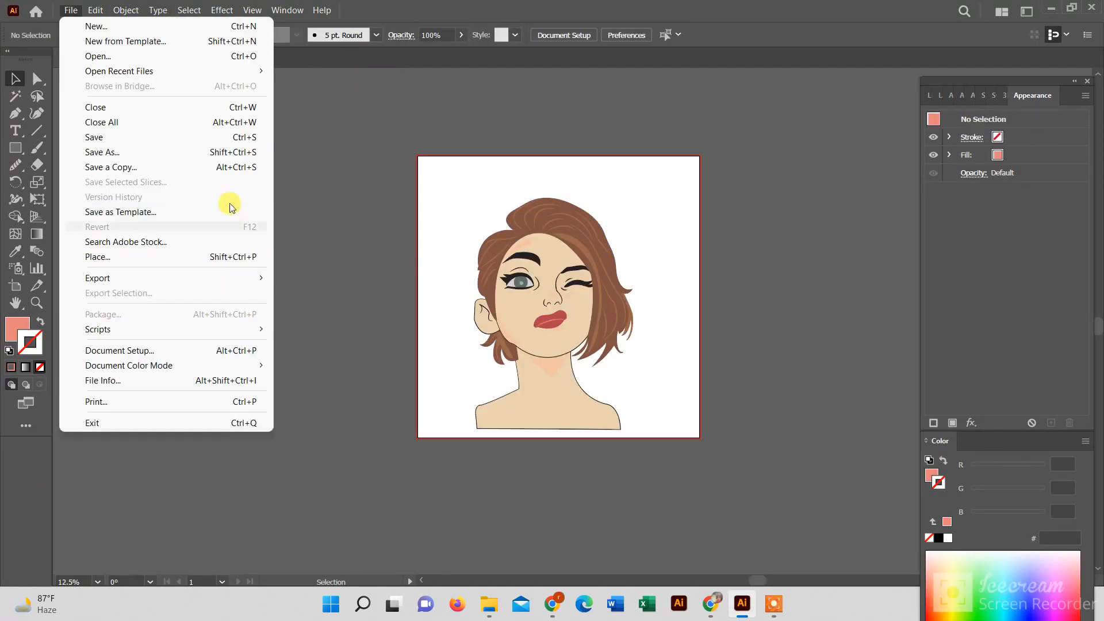
{"action": "left_click", "coordinate": [222, 152]}
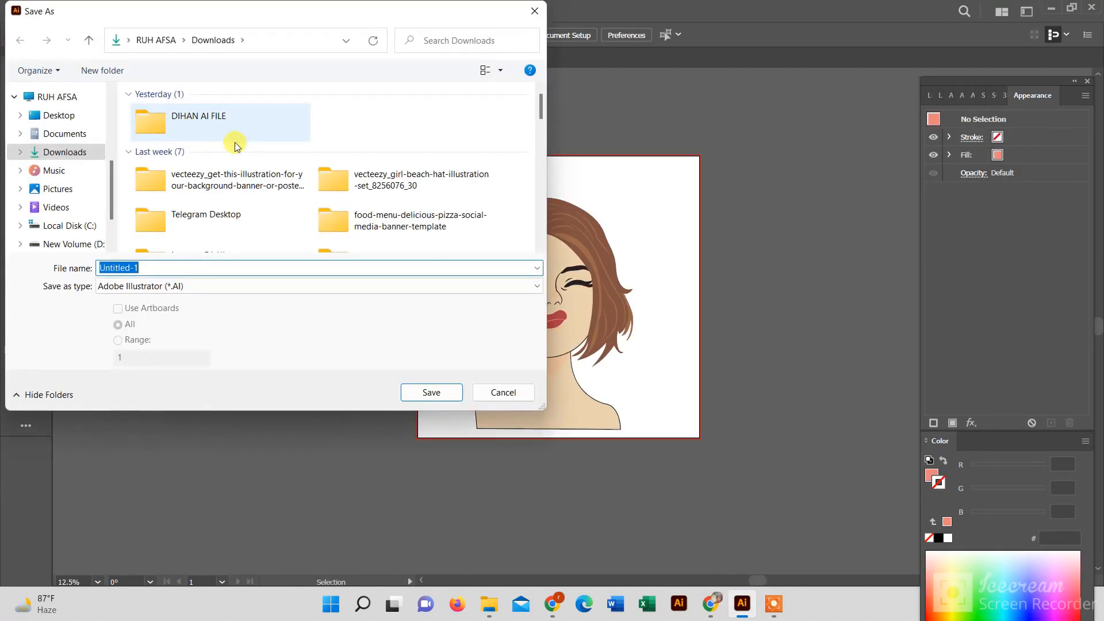
{"action": "left_click", "coordinate": [46, 121]}
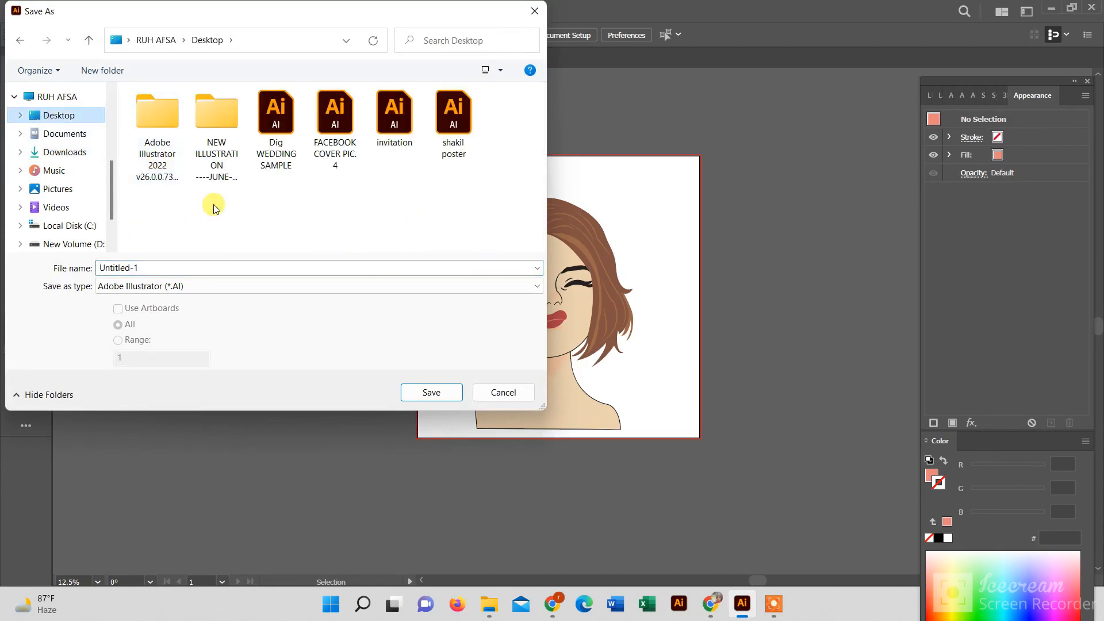
{"action": "double_click", "coordinate": [220, 168]}
{"action": "left_click", "coordinate": [117, 268]}
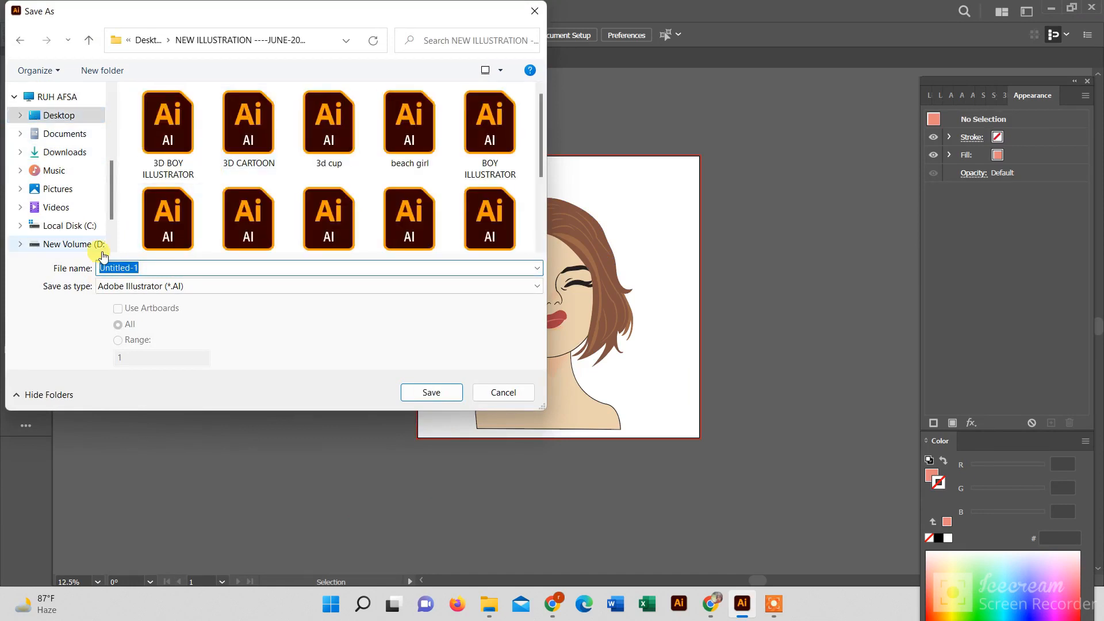
{"action": "key", "text": "BackSpace"}
{"action": "type", "text": "VECTOR GIRL NEW"}
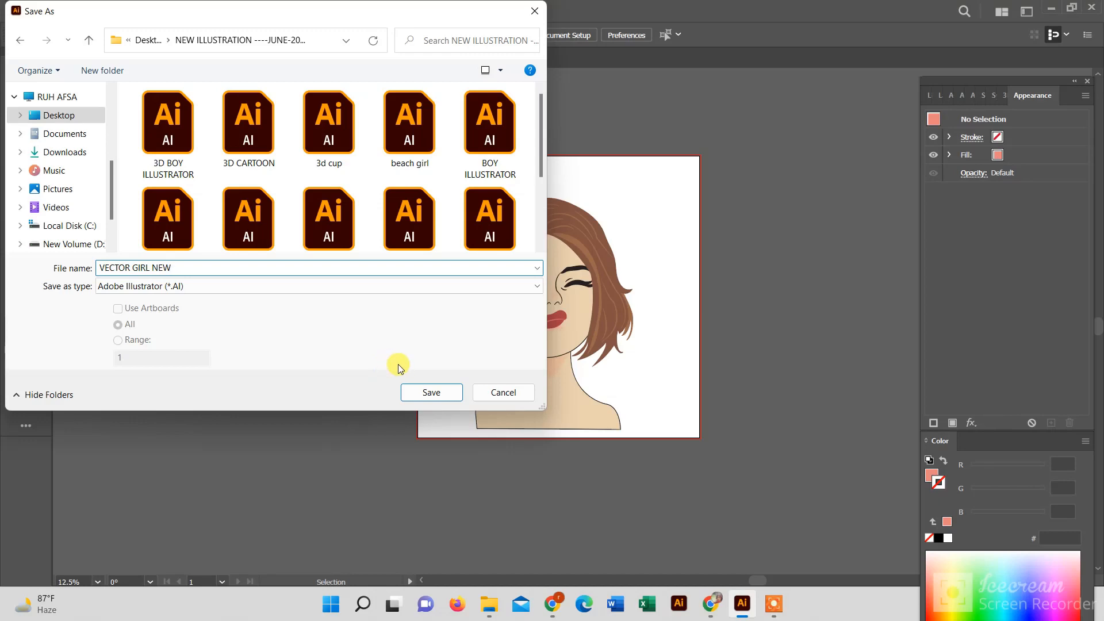
{"action": "left_click", "coordinate": [426, 394]}
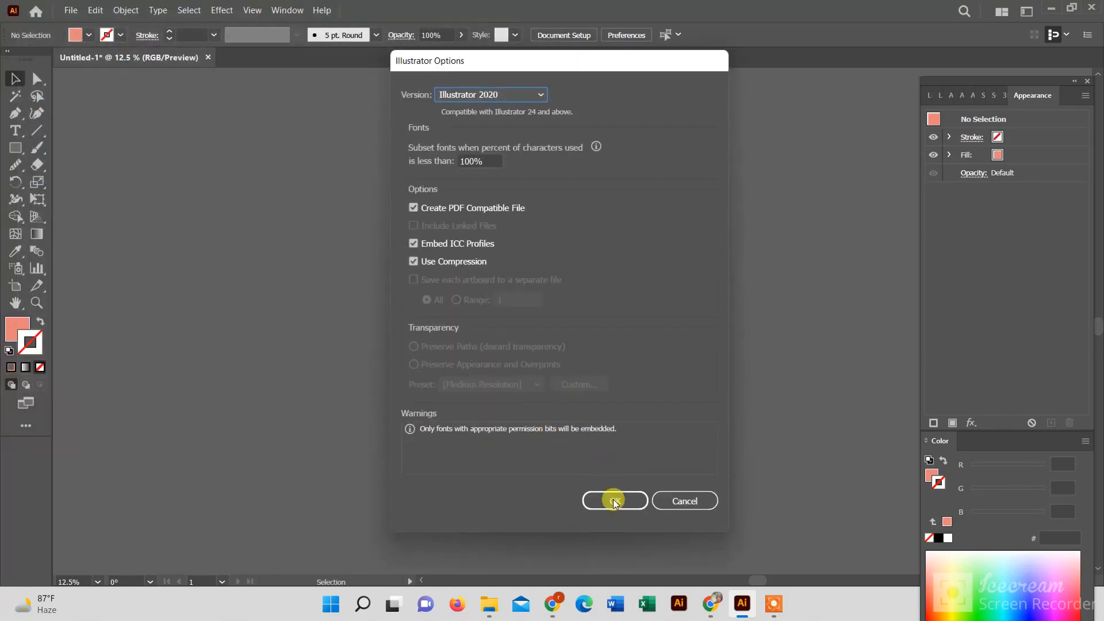
{"action": "left_click", "coordinate": [614, 502]}
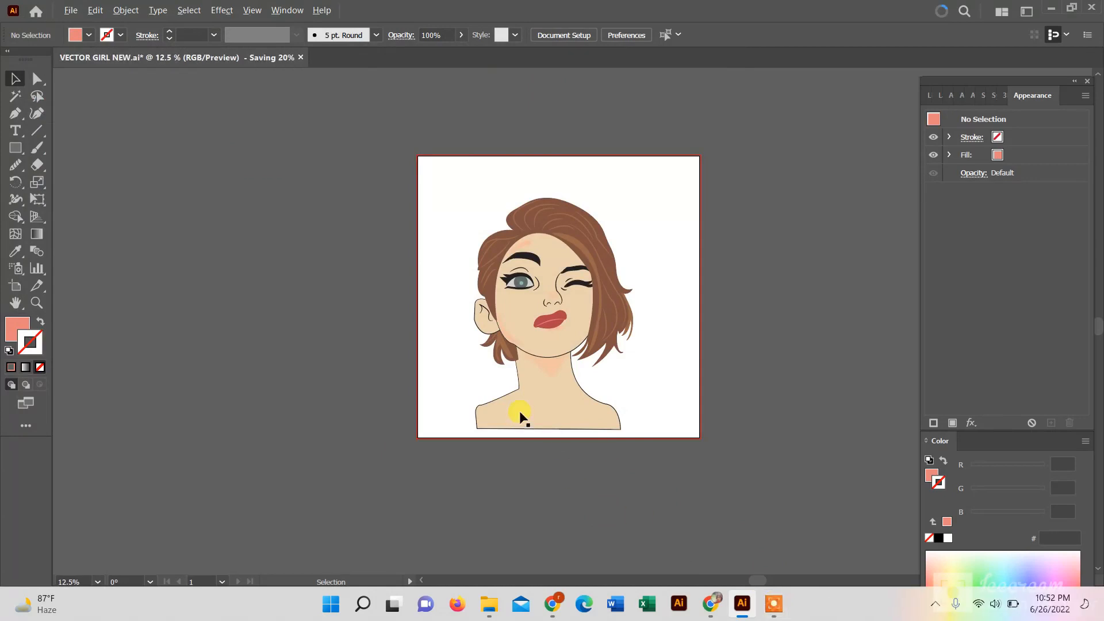
{"action": "scroll", "coordinate": [526, 413], "scroll_direction": "up", "scroll_amount": 3}
{"action": "scroll", "coordinate": [661, 394], "scroll_direction": "down", "scroll_amount": 3}
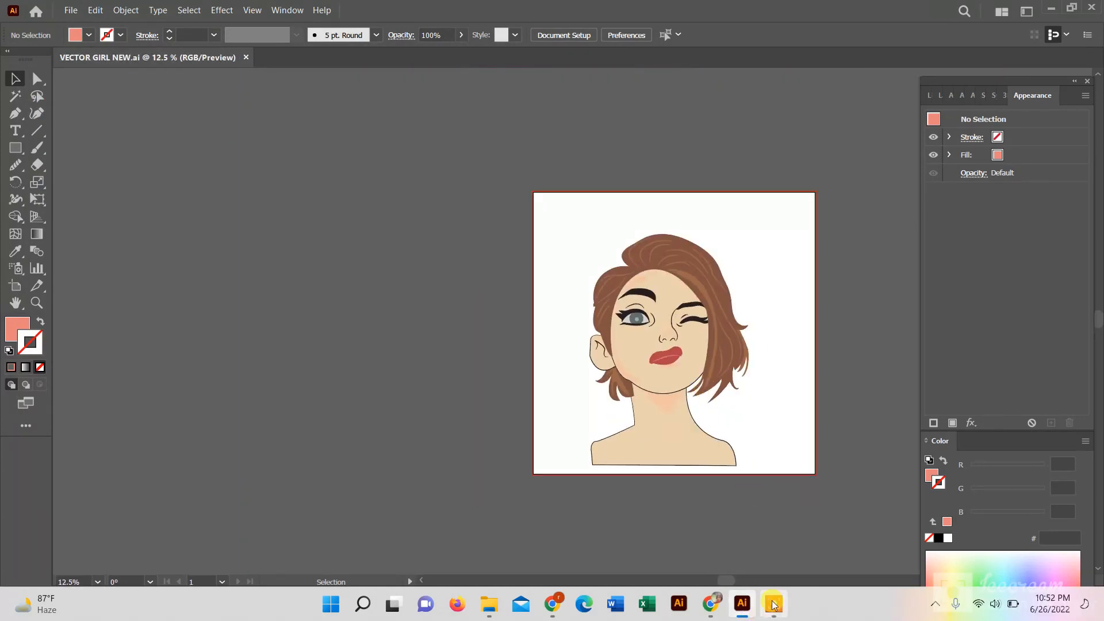